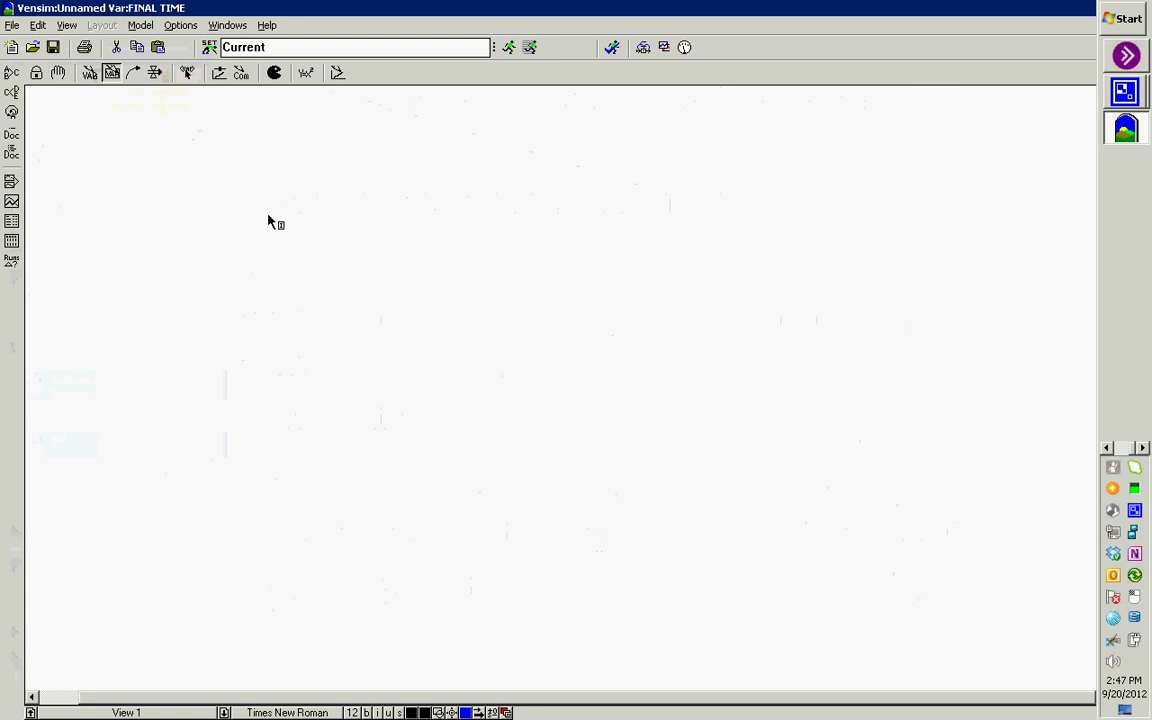
Add a stock named "People without Diabetes" in the sketch's upper left area and enlarge its box to fit the name on one line
left_click(170, 169)
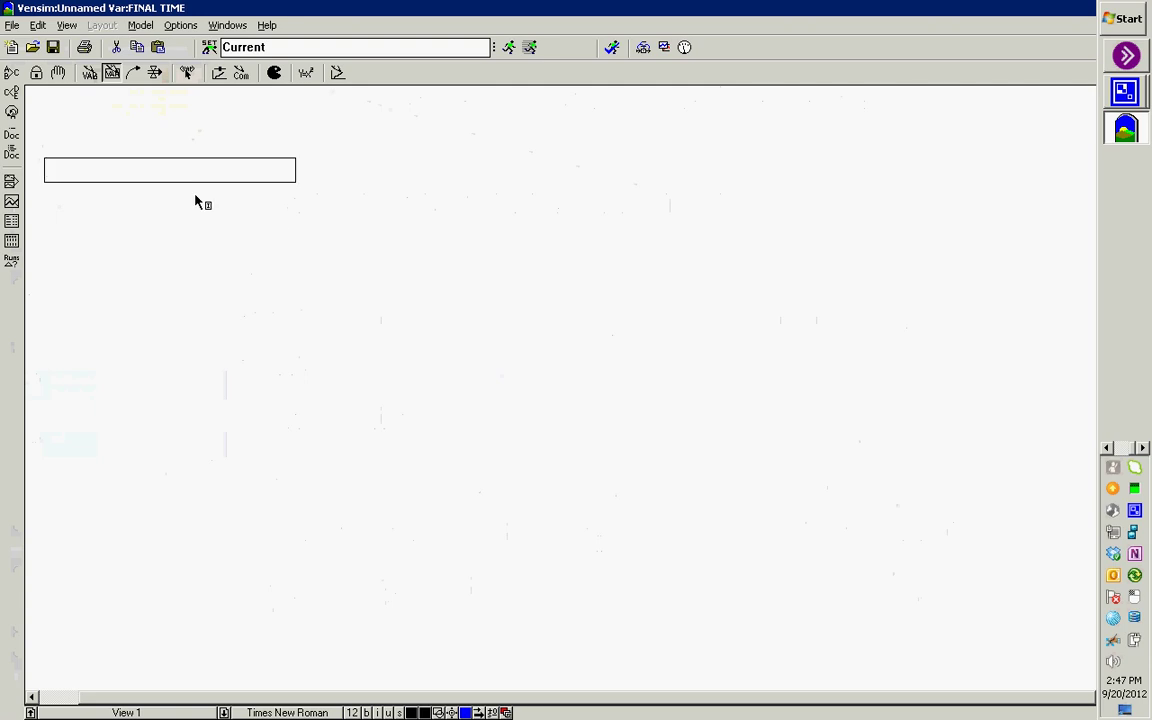
type("People with")
key("BackSpace")
type("out Diabetes")
key("Return")
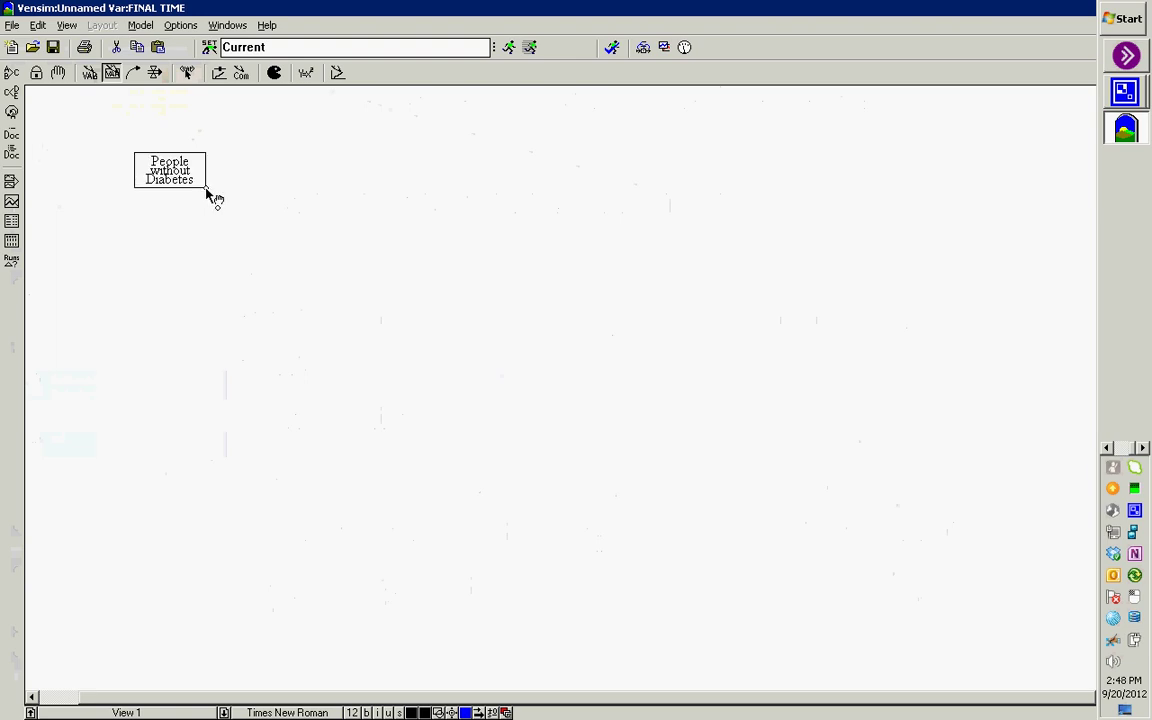
left_click_drag(207, 192, 270, 244)
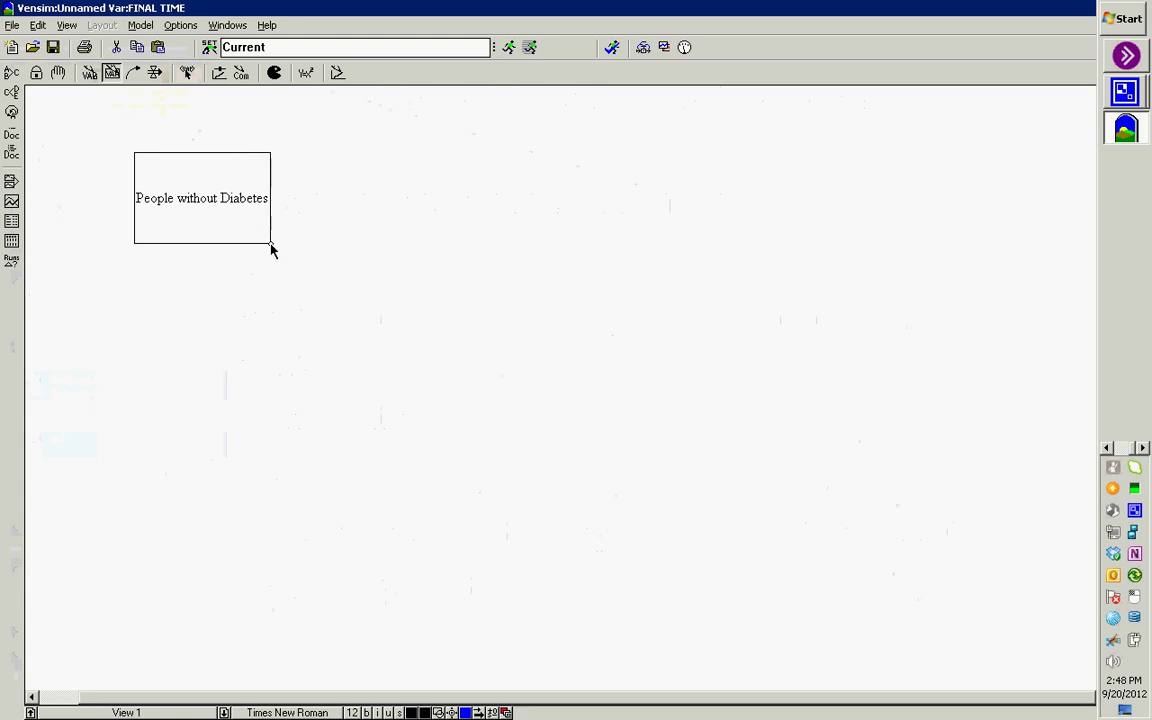
Add a stock named "People with Diabetes" beside the first one, enlarge it to a similar size and move it farther right
left_click(112, 73)
left_click(392, 155)
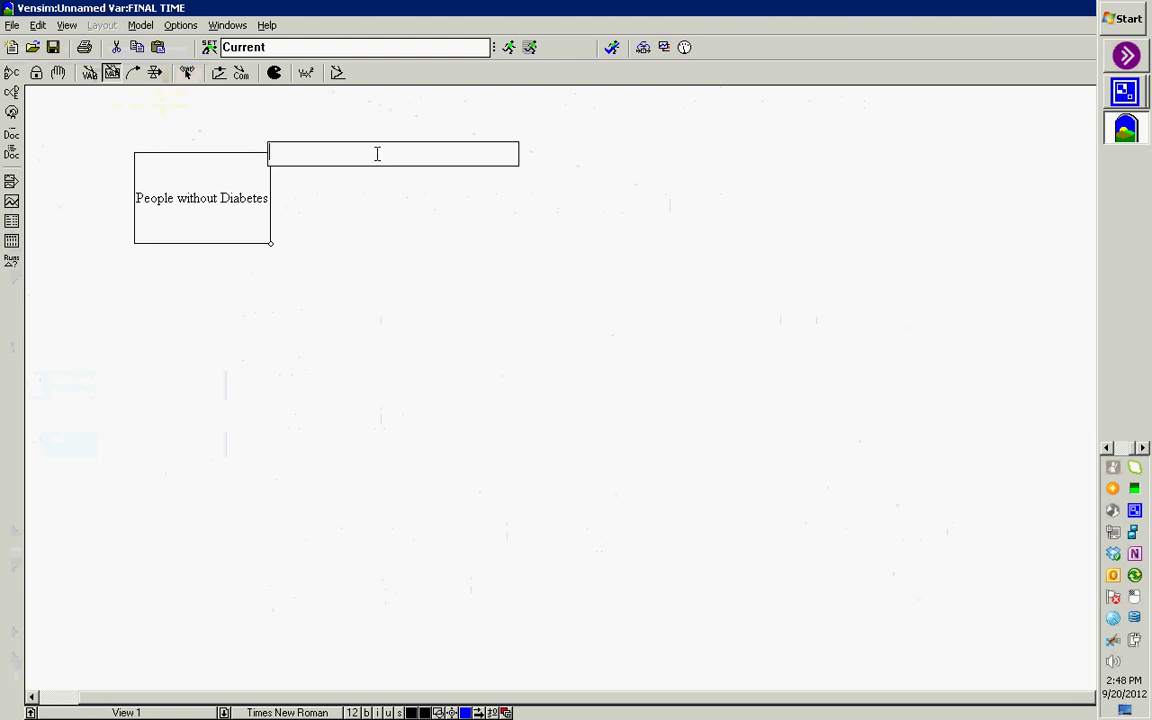
type("People with Diabetes")
key("Return")
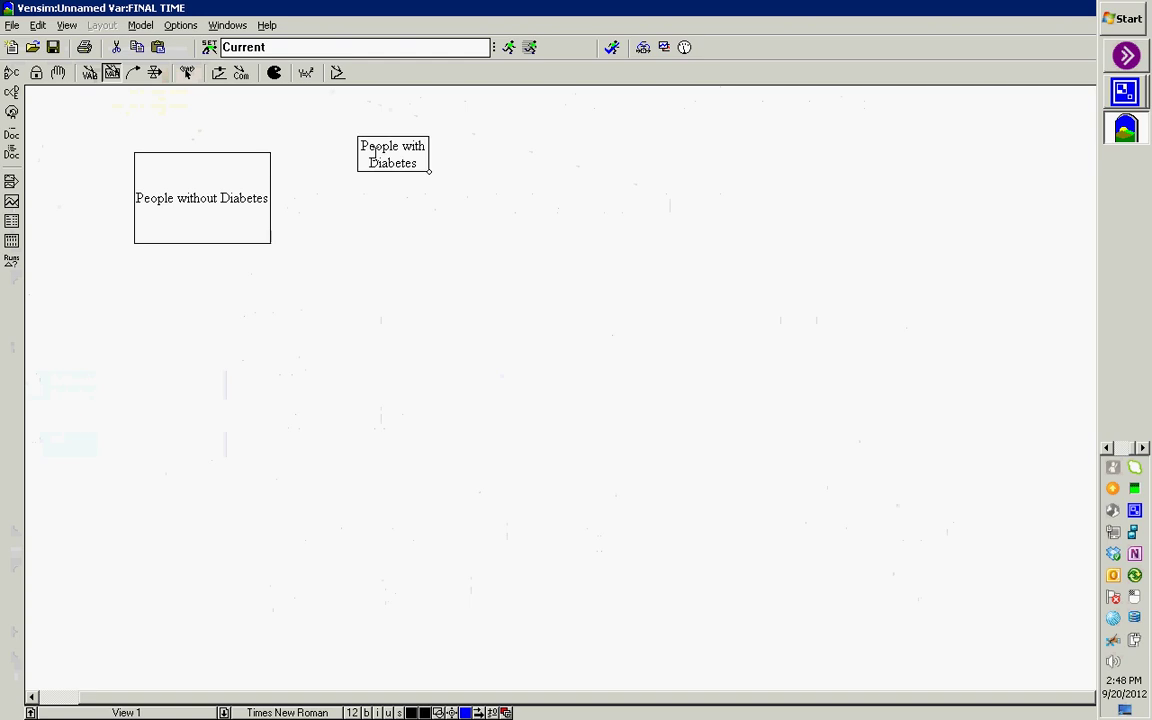
left_click_drag(376, 155, 492, 243)
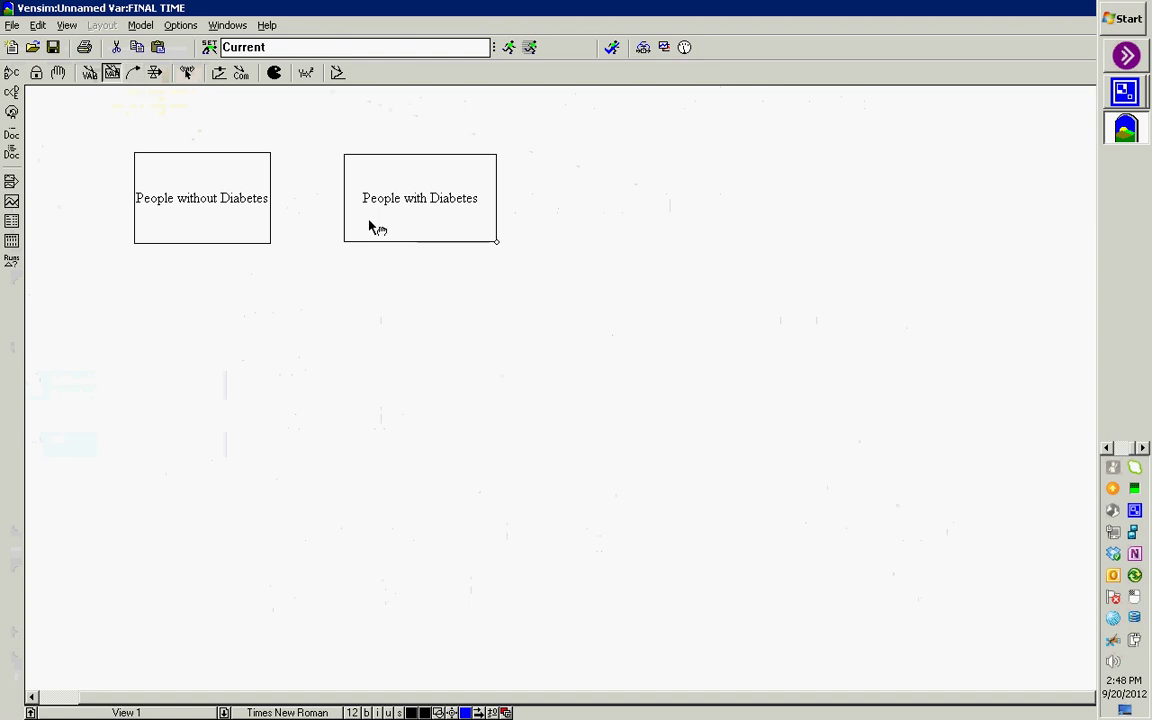
left_click(110, 75)
left_click_drag(428, 231, 484, 234)
Draw a flow named "Incident Cases of Diabetes" from People without Diabetes to People with Diabetes, and decline saving the sketch for backup
left_click(155, 72)
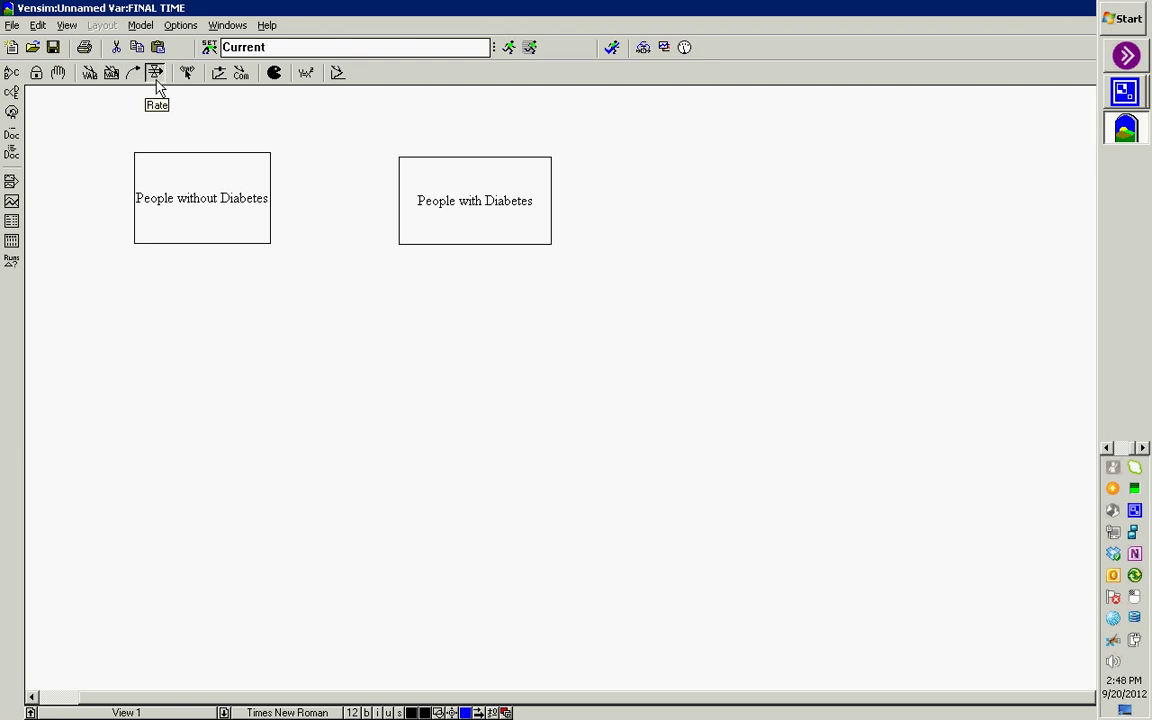
left_click(262, 193)
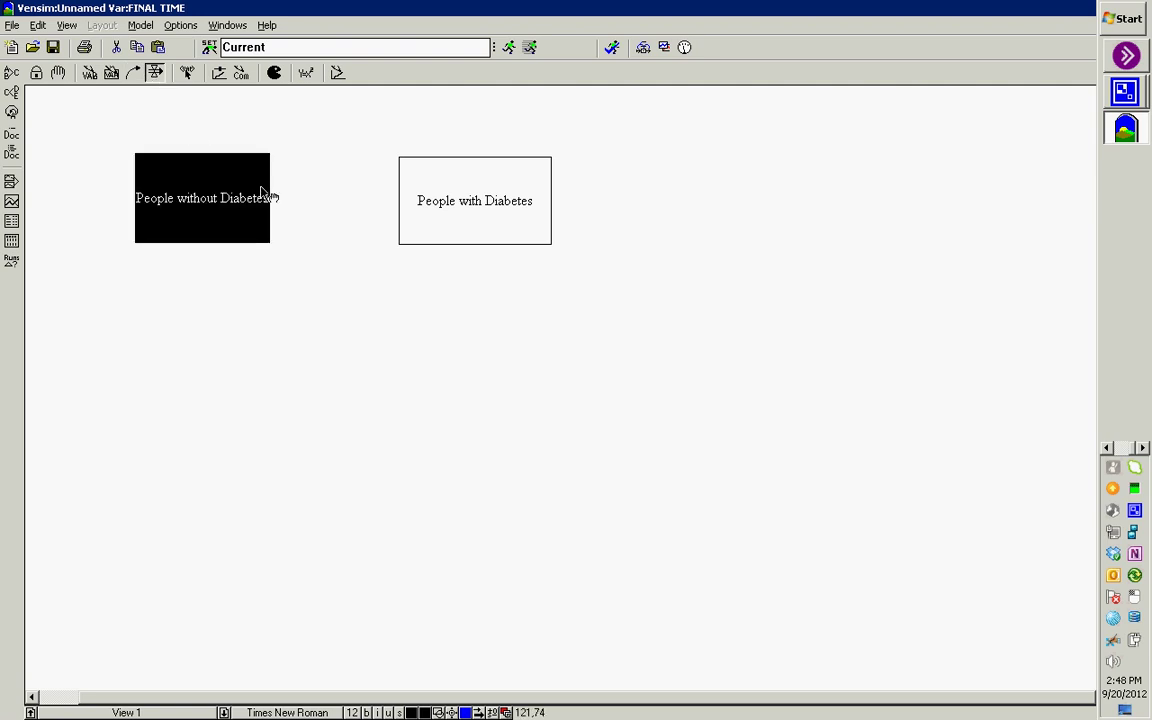
left_click(446, 199)
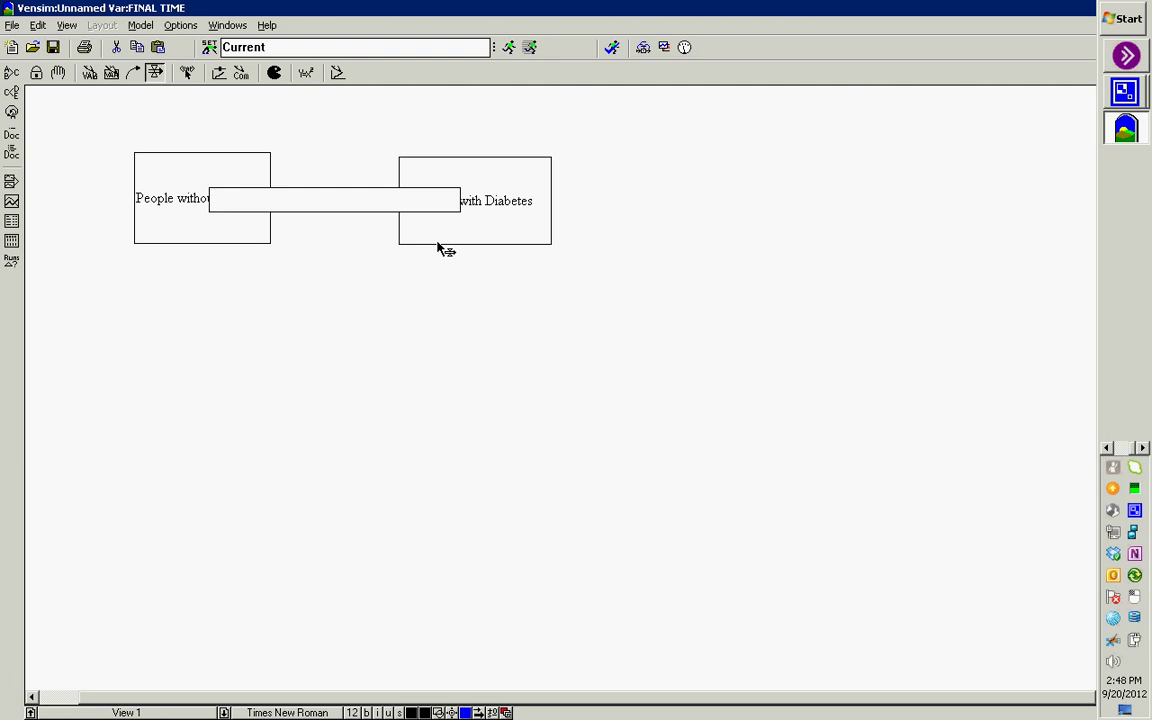
type("Incident Cases of Diabetes")
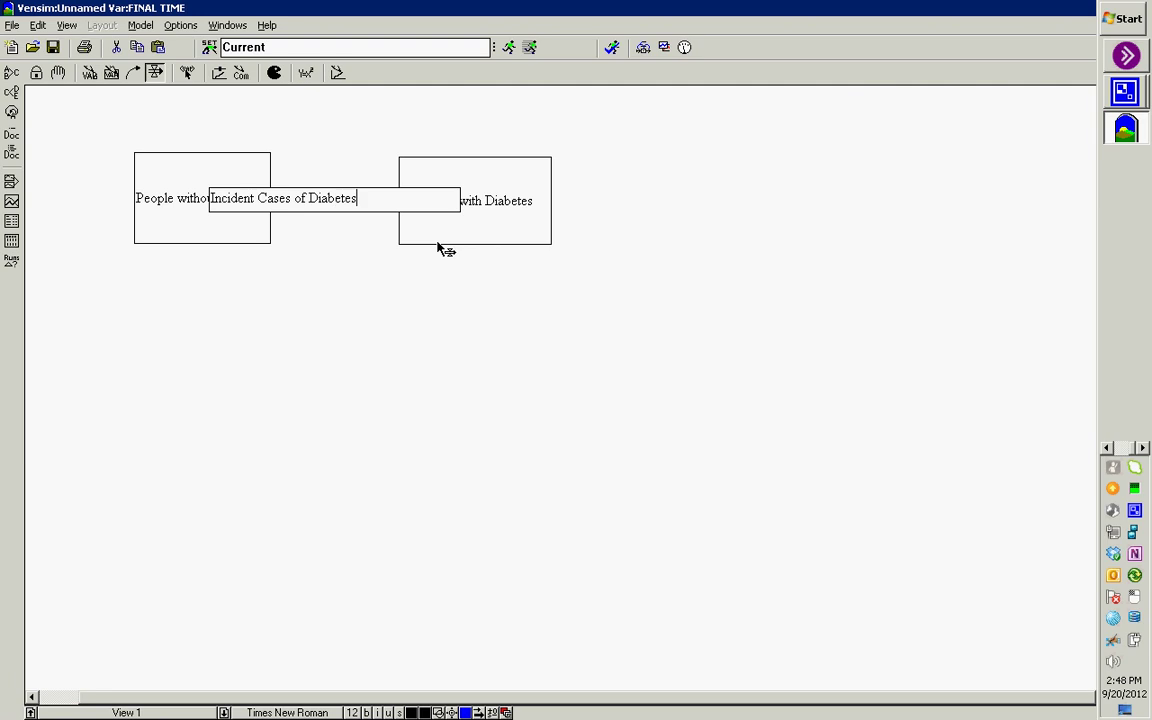
key("Return")
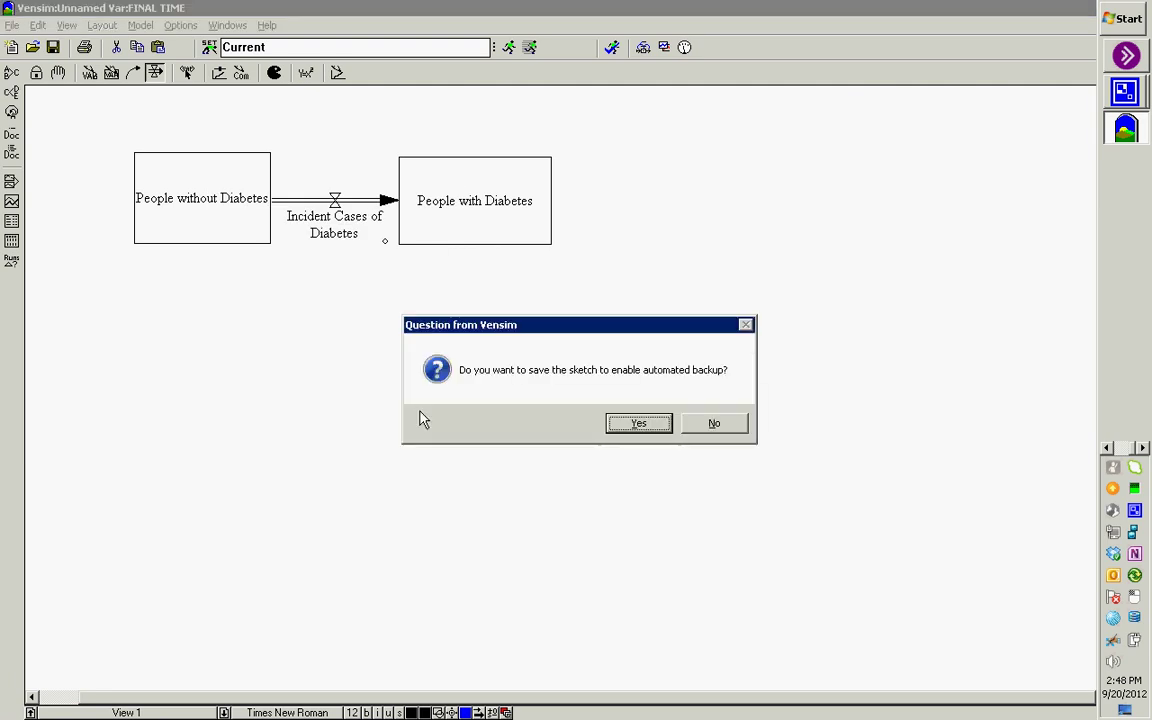
left_click(703, 424)
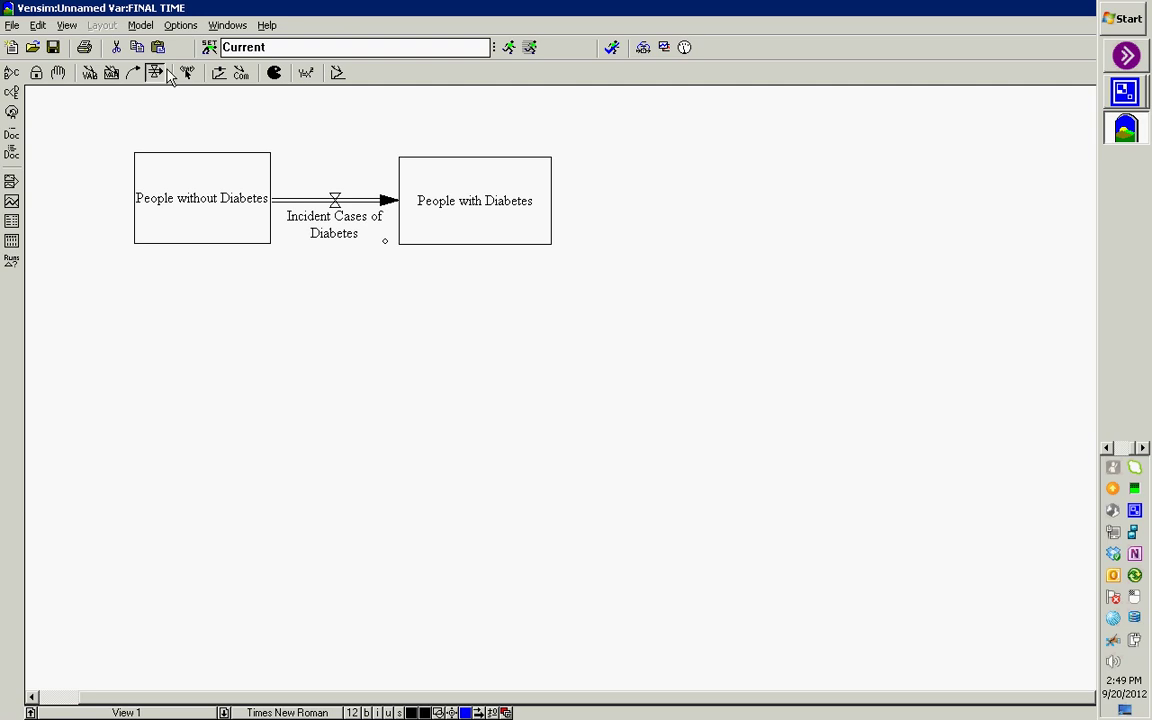
Draw an outflow named "Death of People without Diabetes" from the People without Diabetes stock down to a cloud below it
left_click(186, 232)
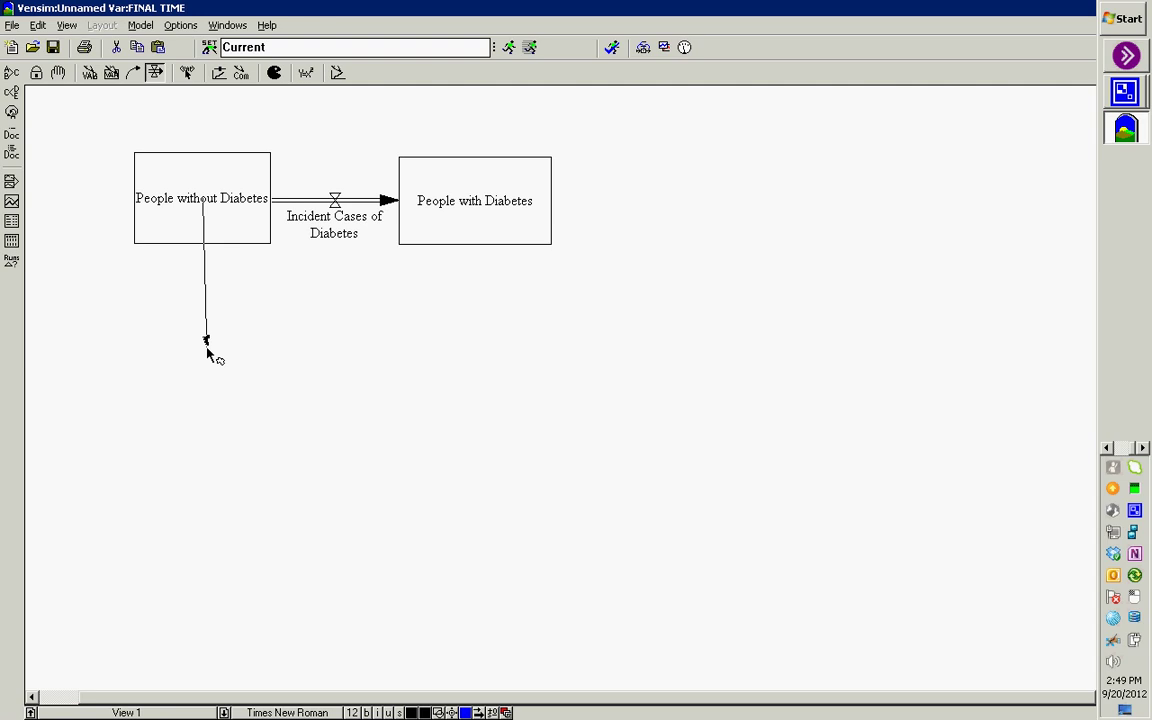
left_click(206, 346)
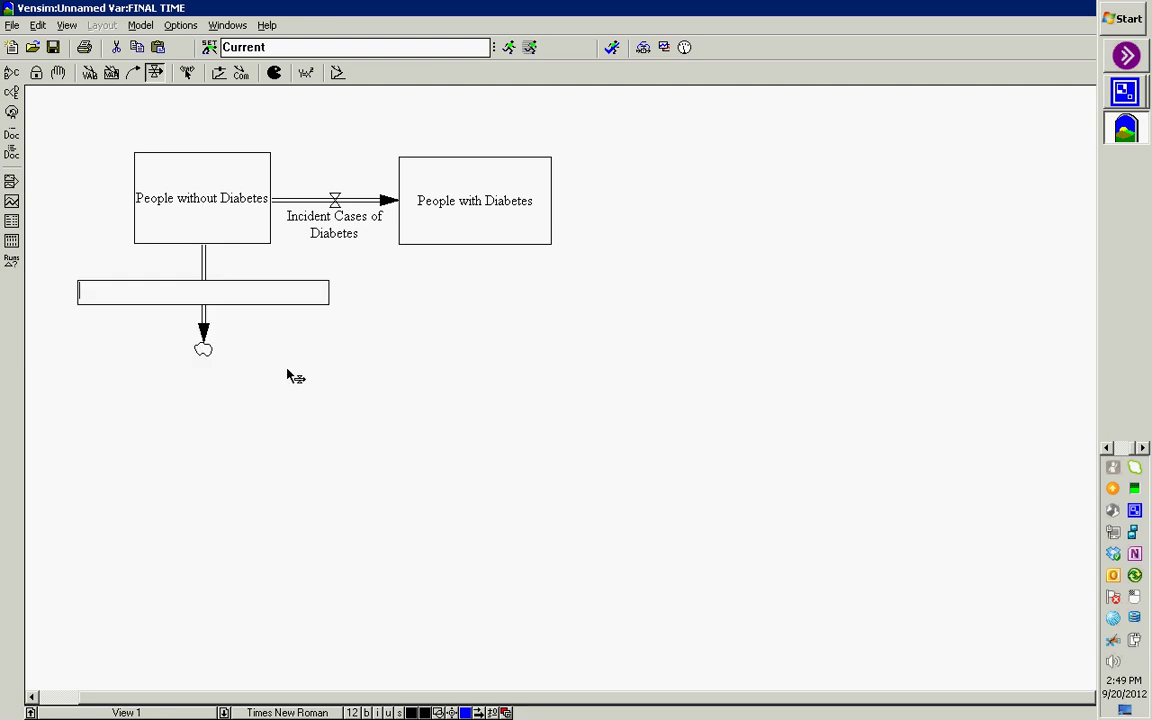
type("Death of People")
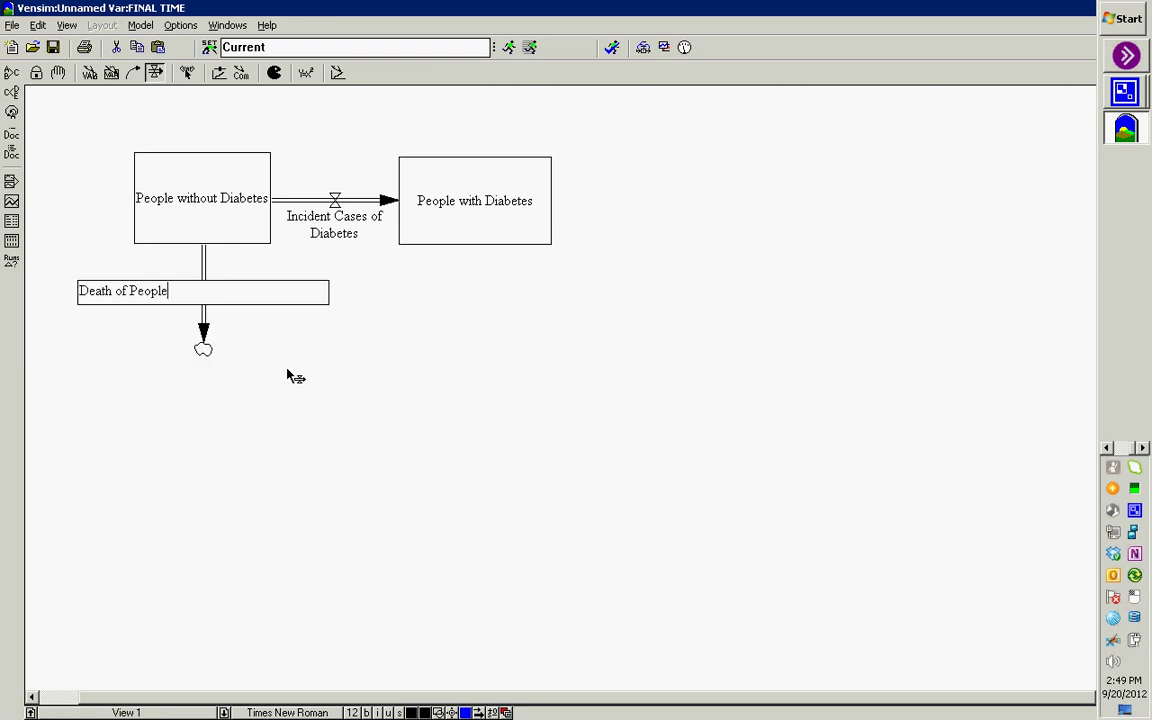
type(" without Daibete")
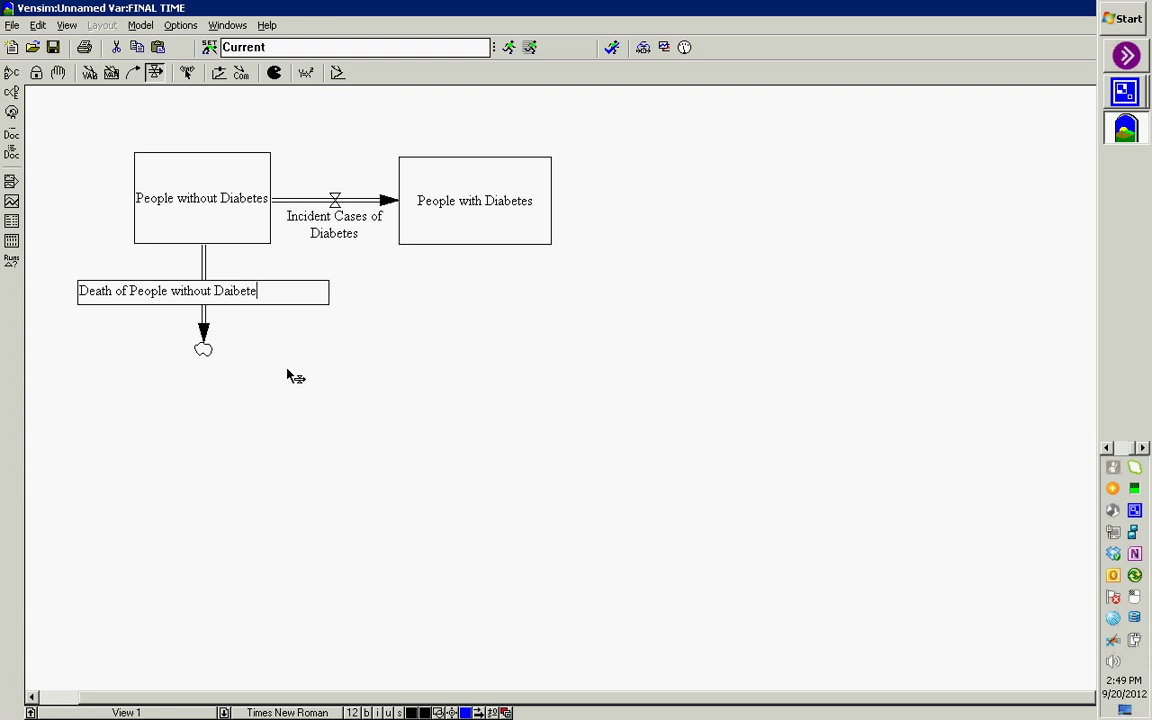
key("BackSpace")
key("BackSpace")
key("BackSpace")
key("BackSpace")
key("BackSpace")
key("BackSpace")
type("iabetes")
key("Return")
Draw an outflow named "Death of People with Diabetes" from the People with Diabetes stock down to a cloud below it
left_click(474, 210)
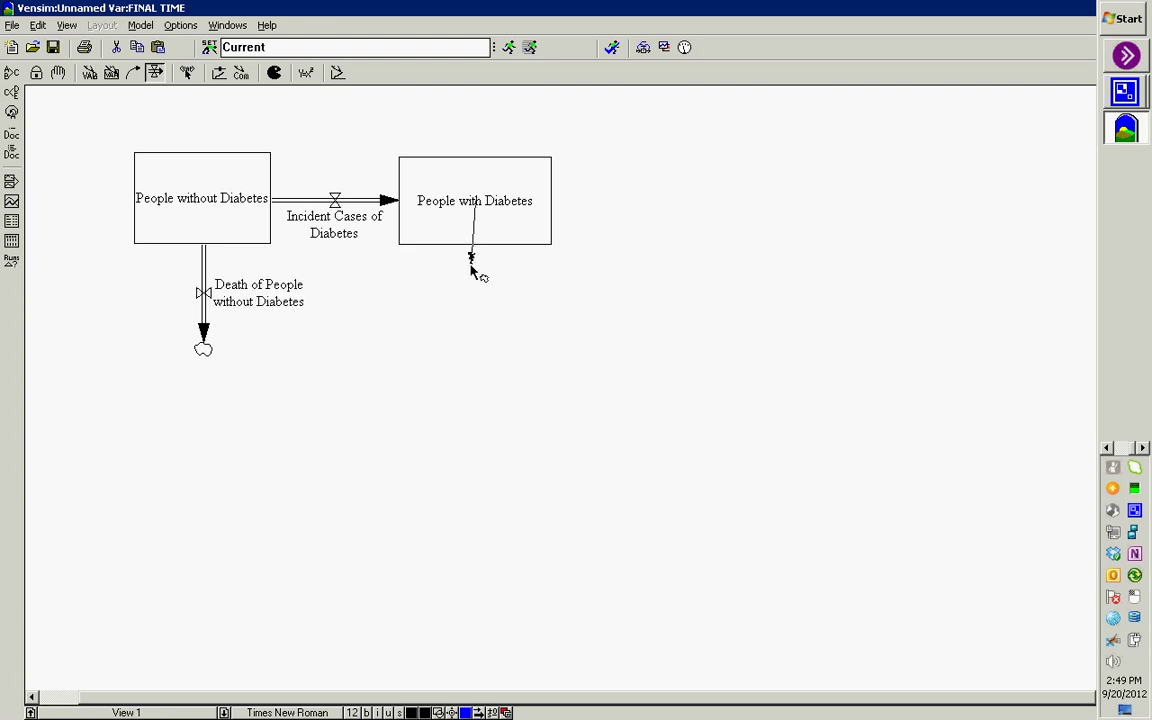
left_click(476, 357)
type("D")
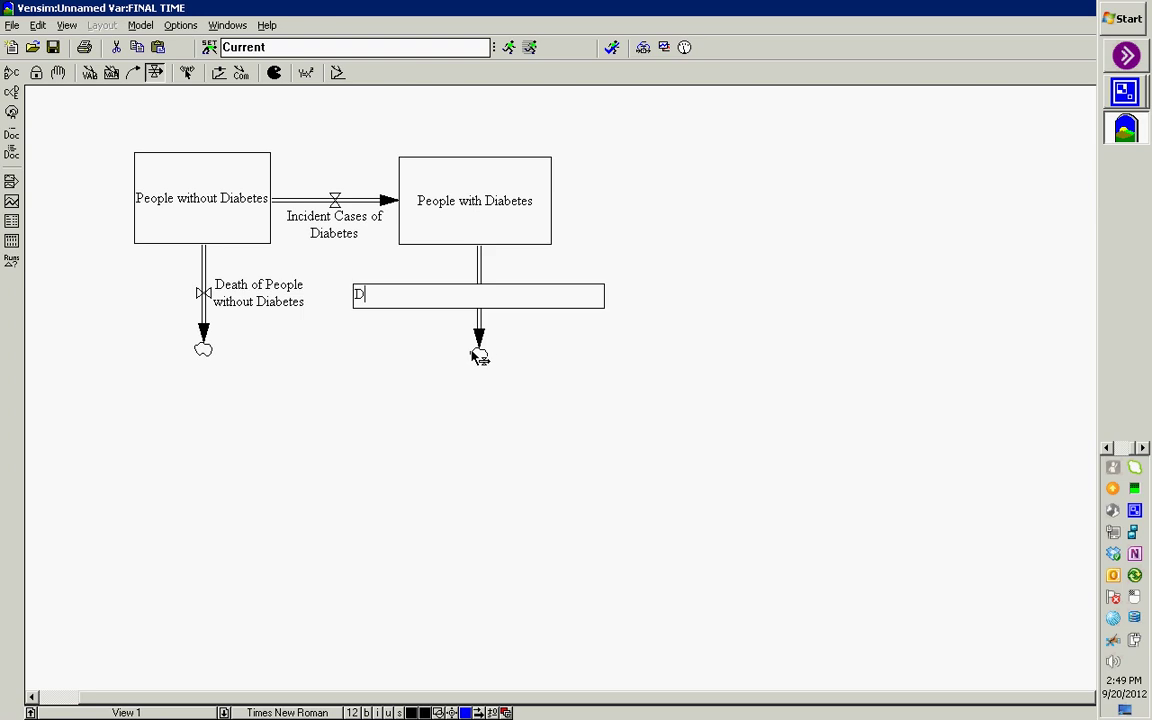
type("eath of People with ")
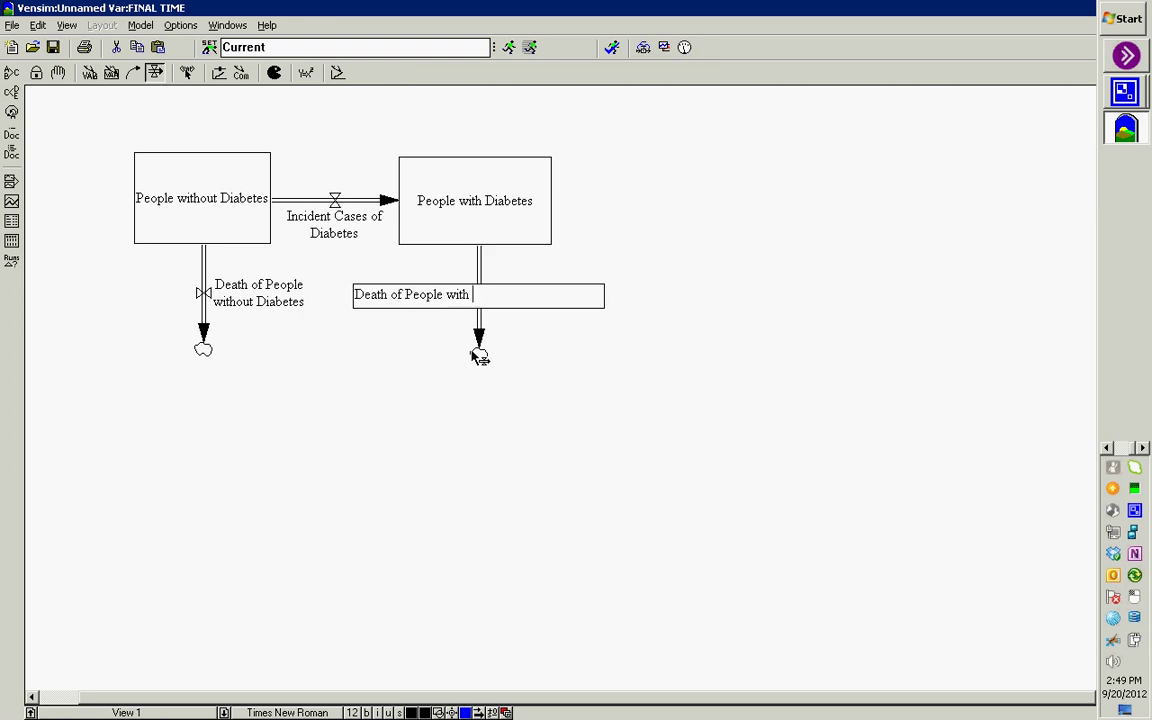
type("Diabetes")
key("Return")
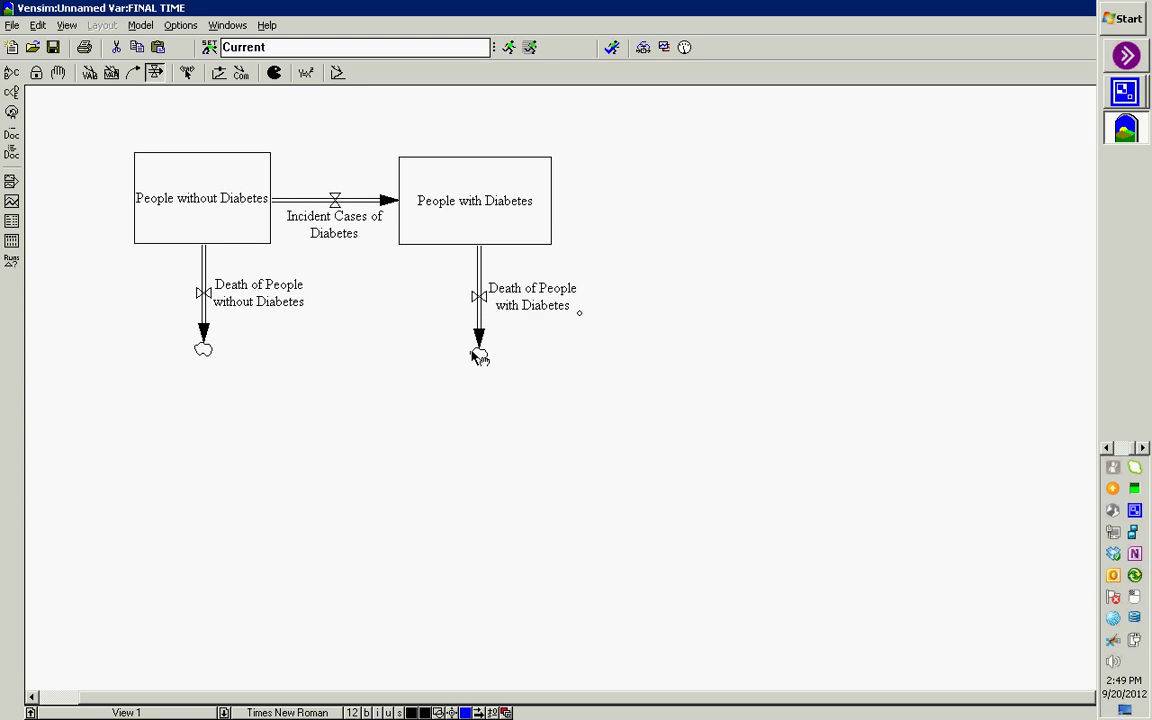
Switch to the presentation slide and check the values to use for the diabetes model's stocks and flows
key("alt+Tab")
left_click(60, 74)
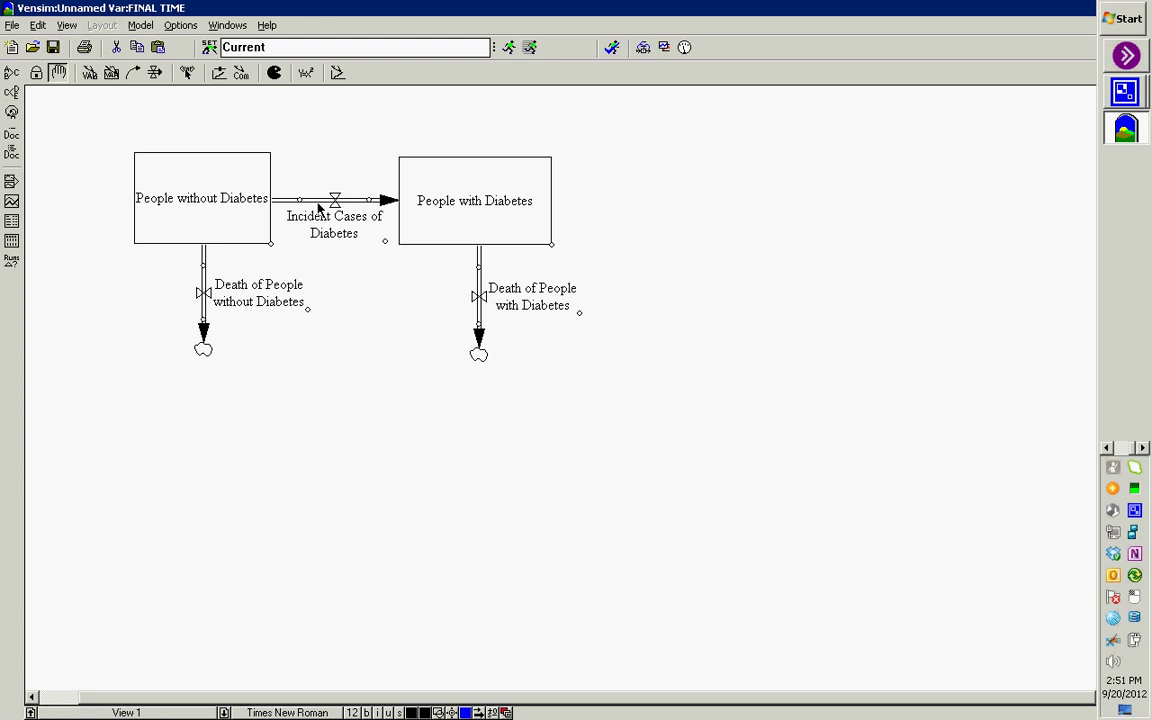
key("alt+Tab")
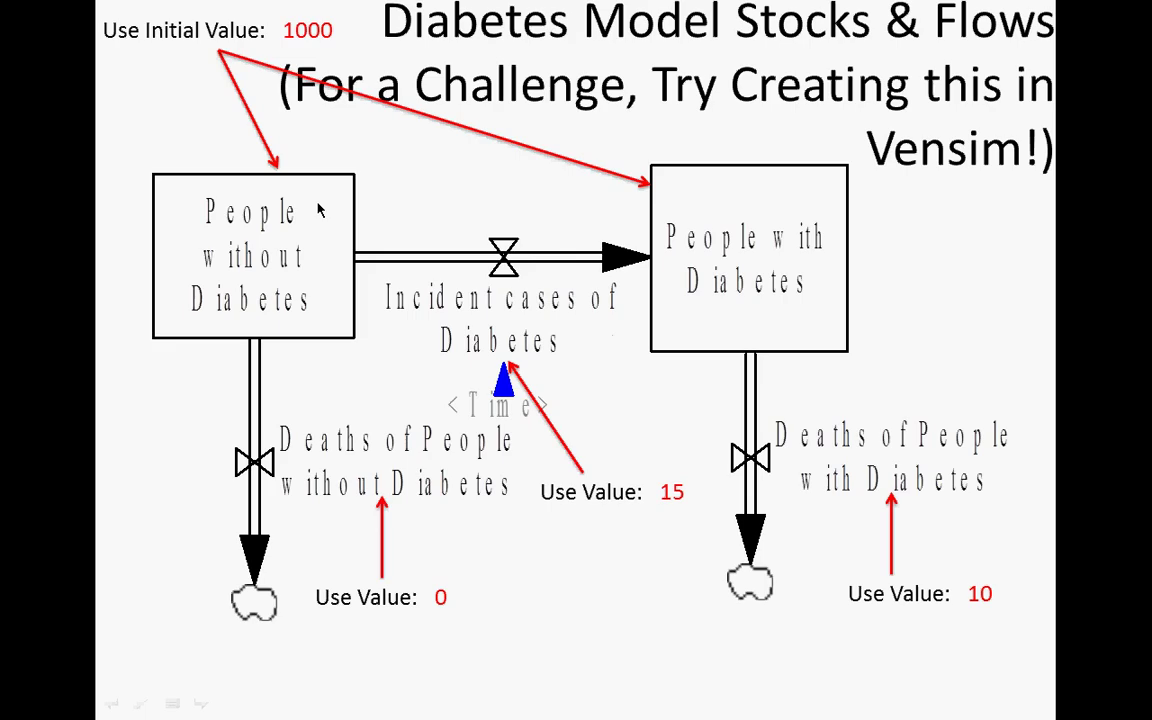
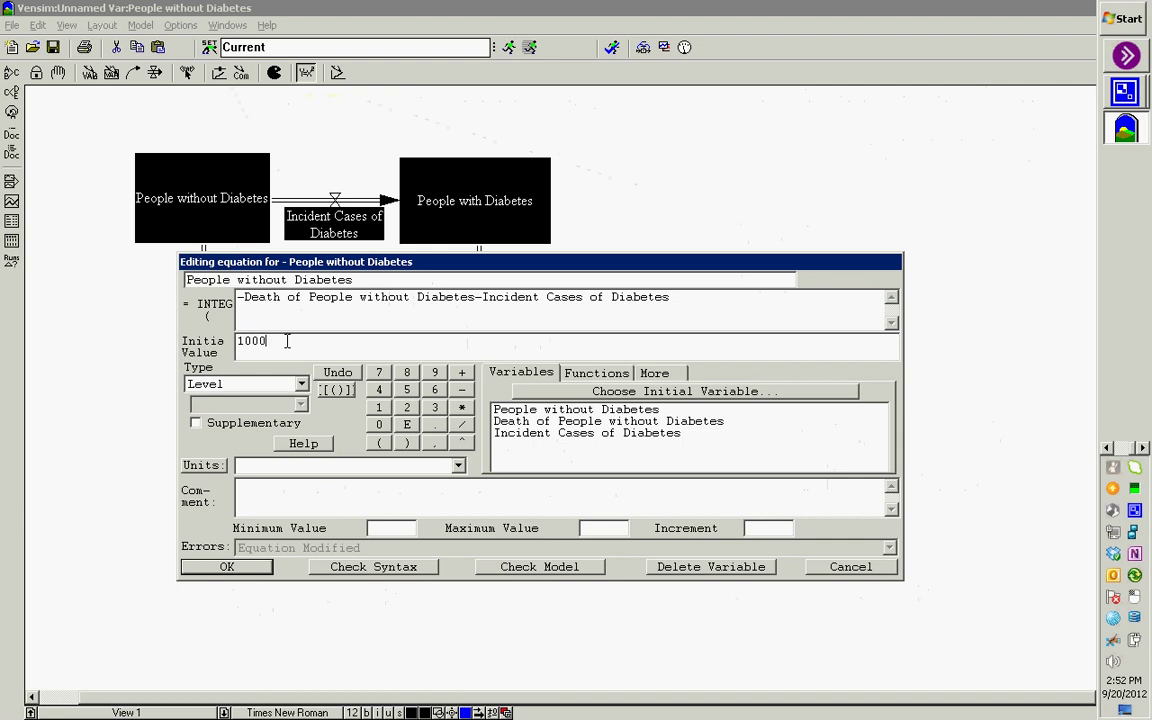
Set the initial value of both the People without Diabetes and People with Diabetes stocks to 1000
key("Return")
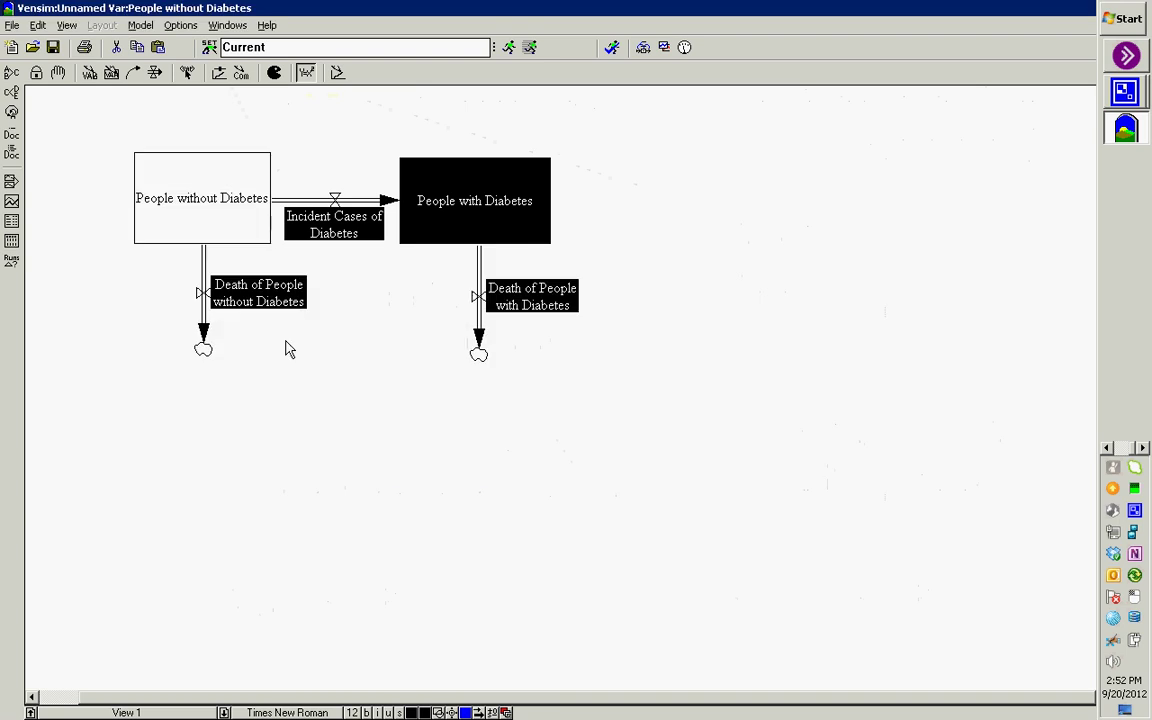
left_click(462, 212)
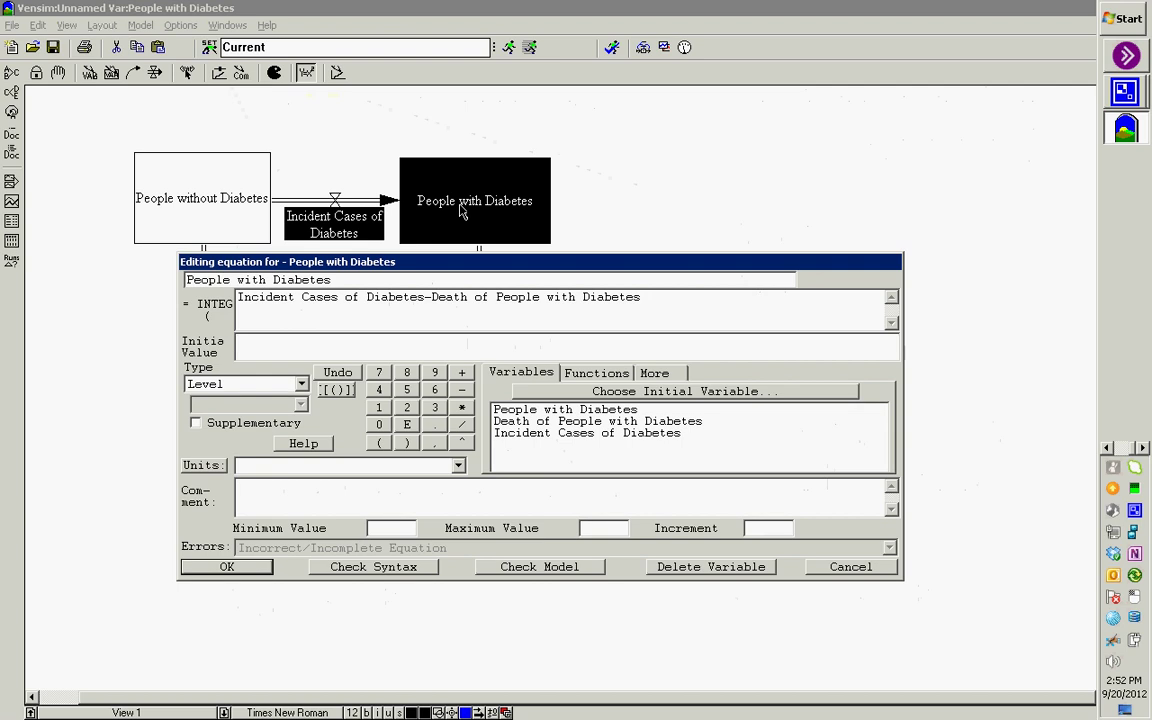
type("1000")
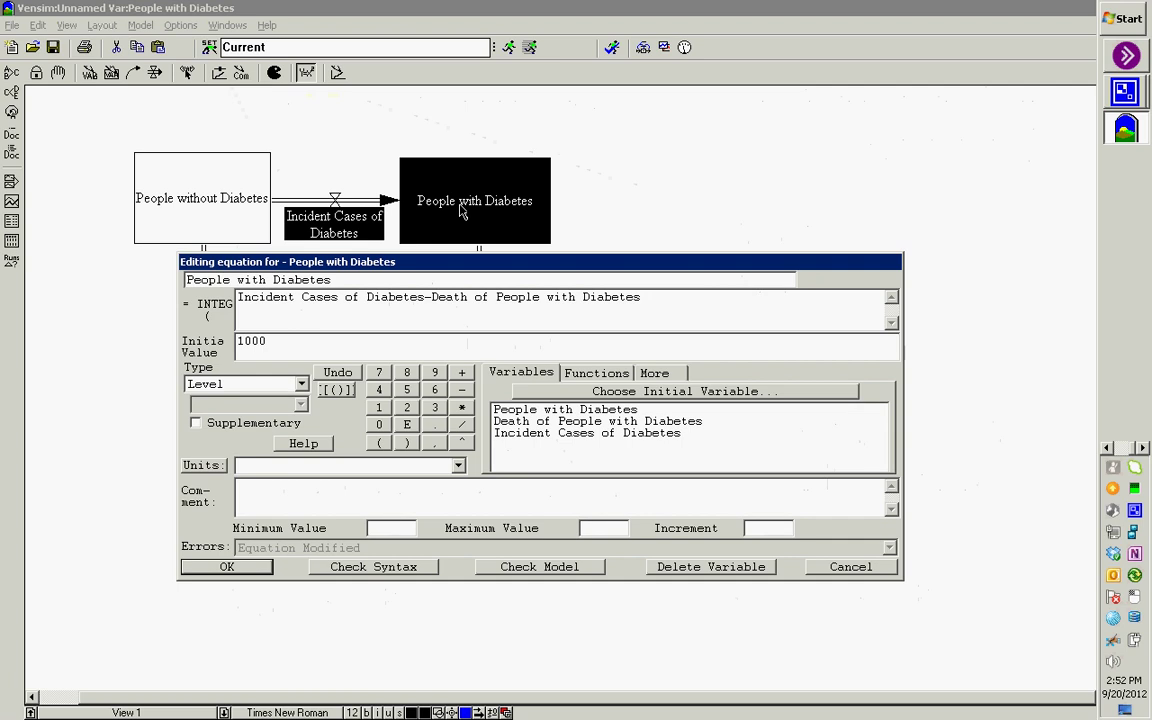
key("Return")
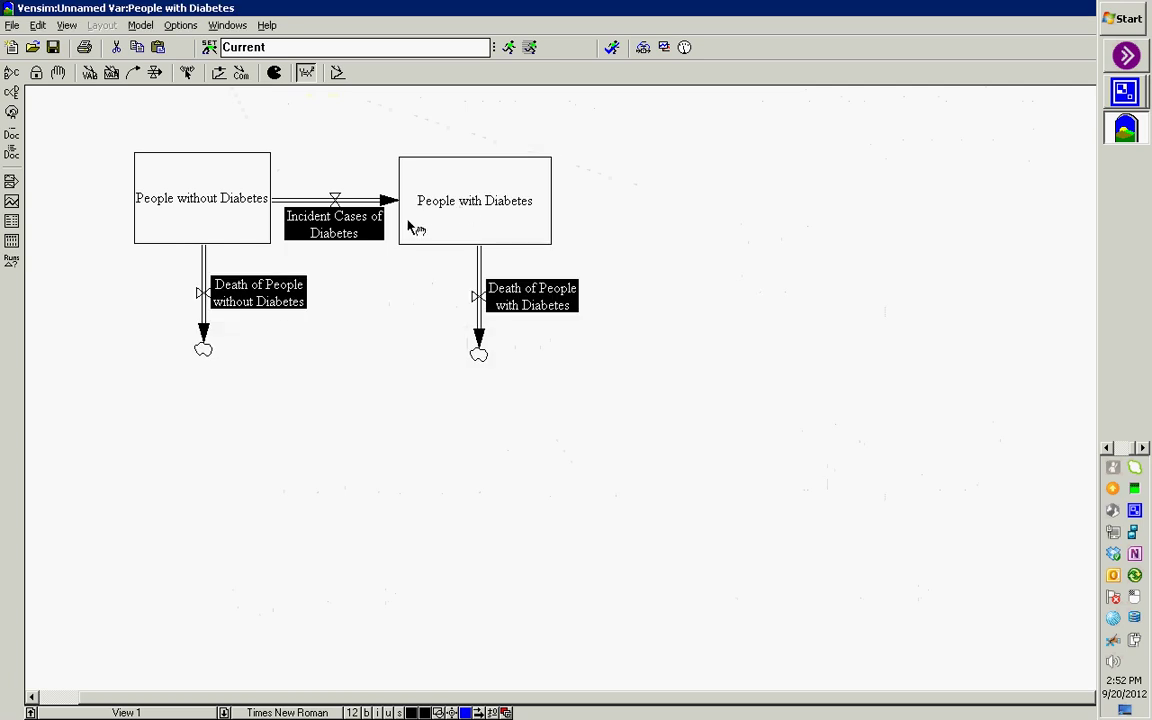
Set Death of People without Diabetes to 0 and Death of People with Diabetes to 10, and recheck the latter's equation
left_click(283, 304)
type("0")
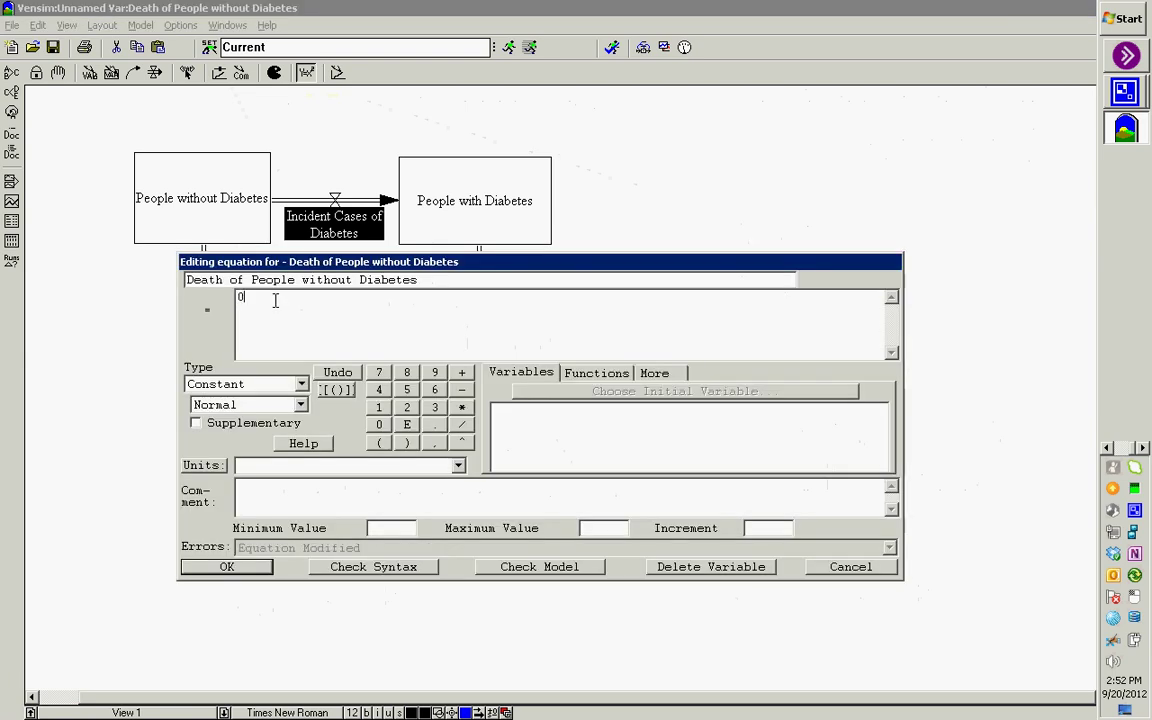
key("Return")
left_click(528, 303)
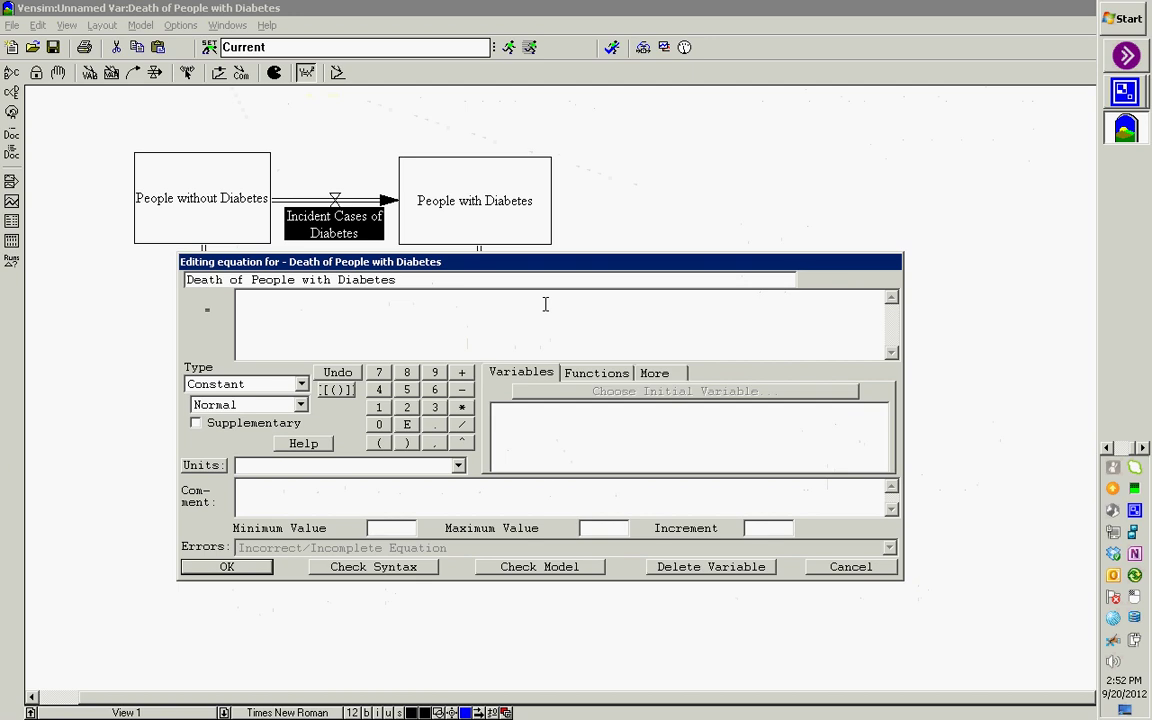
type("10")
key("Return")
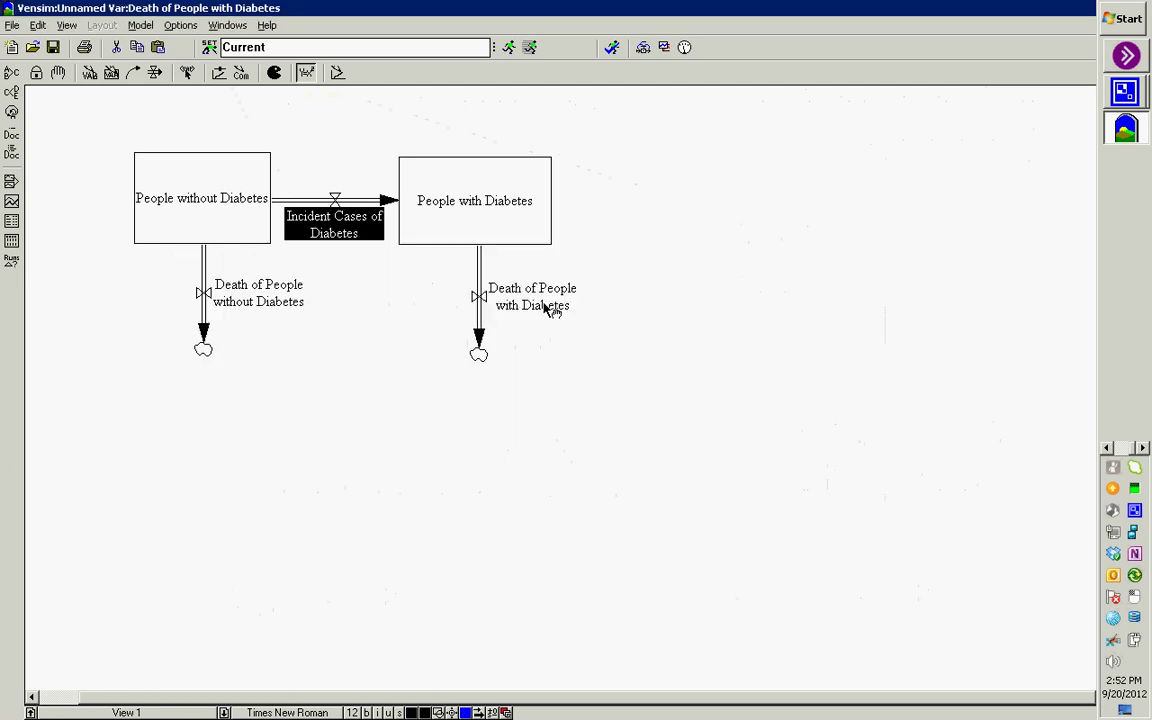
left_click(547, 308)
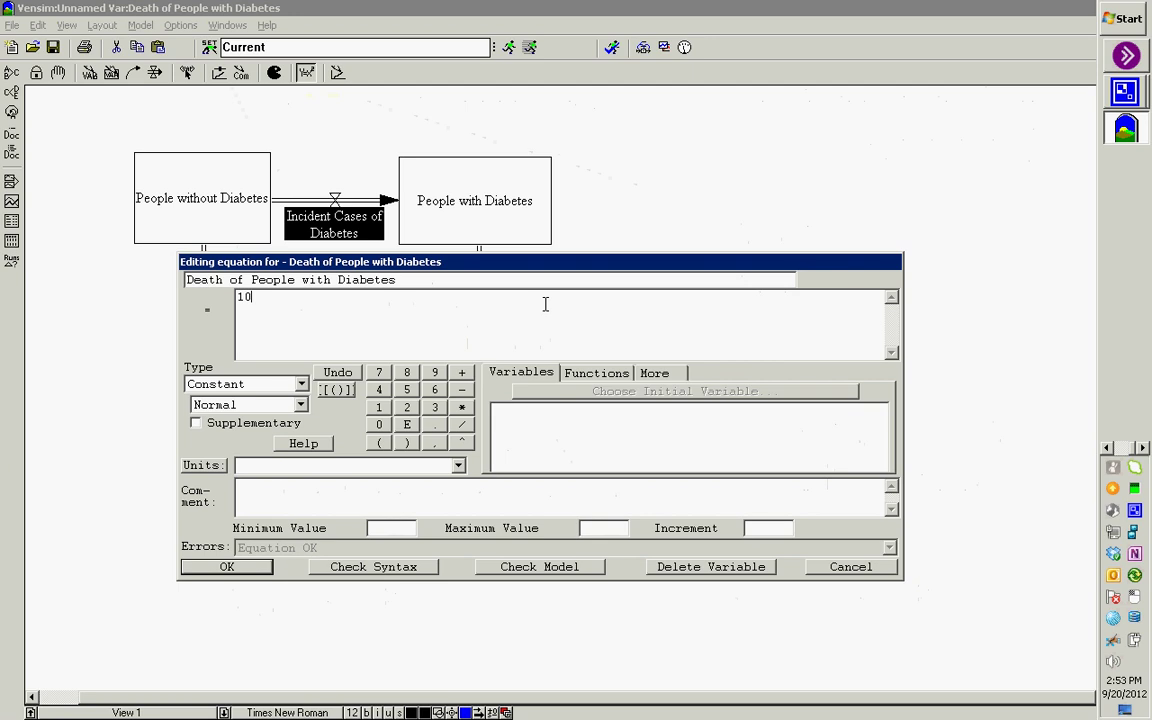
key("Return")
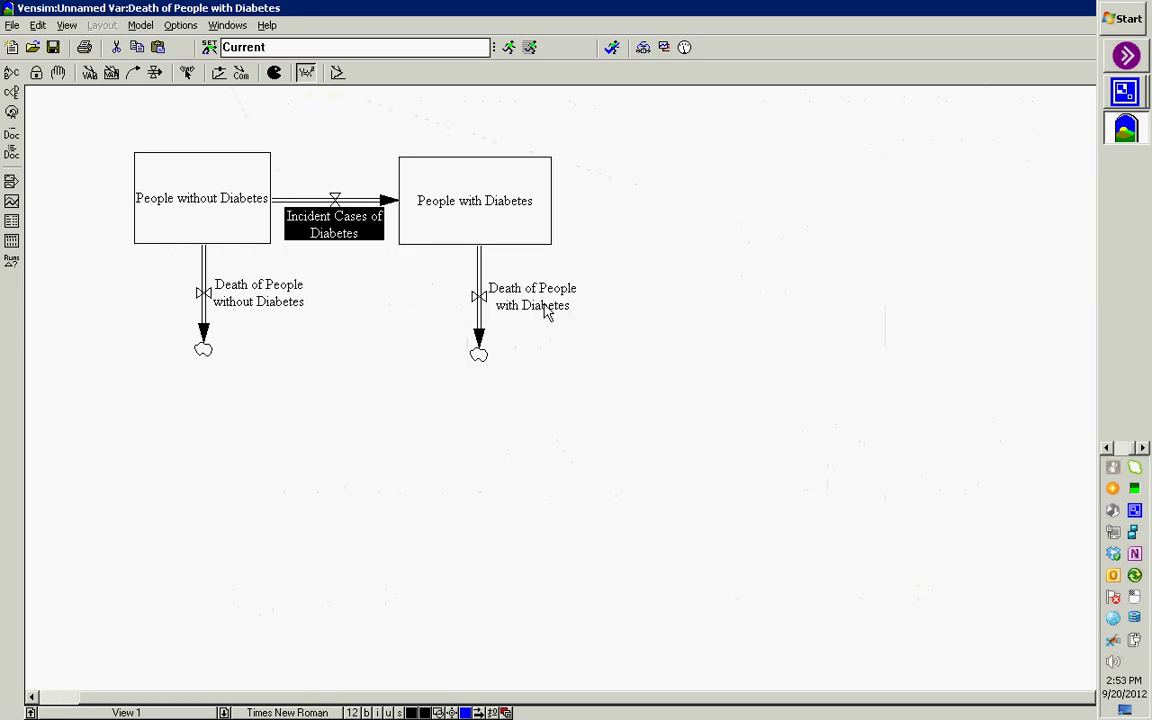
Examine the time bounds, time step and time units in the model settings
left_click(12, 25)
left_click(140, 25)
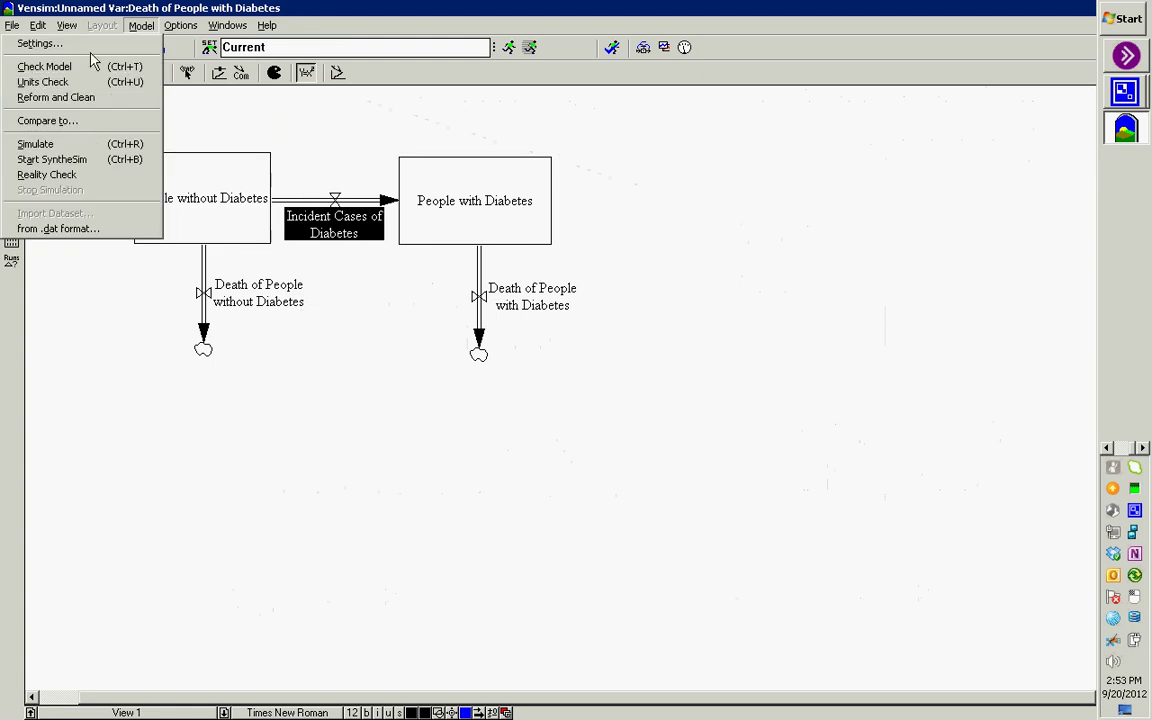
left_click(79, 45)
left_click(695, 429)
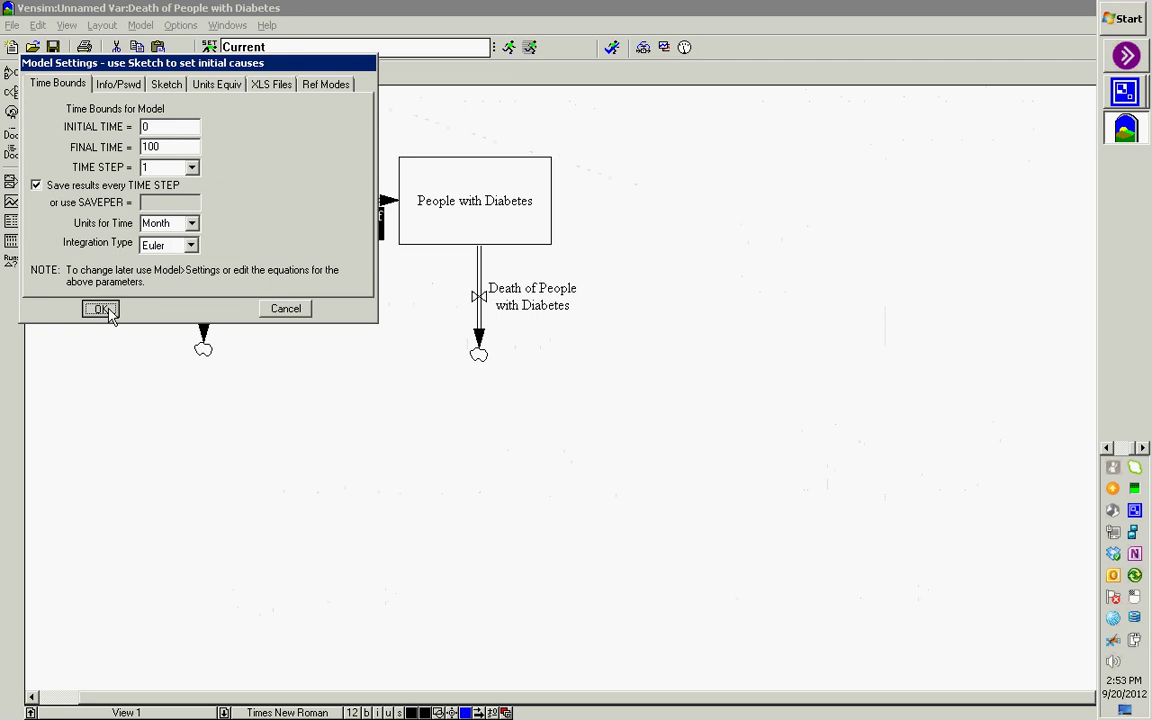
left_click(100, 310)
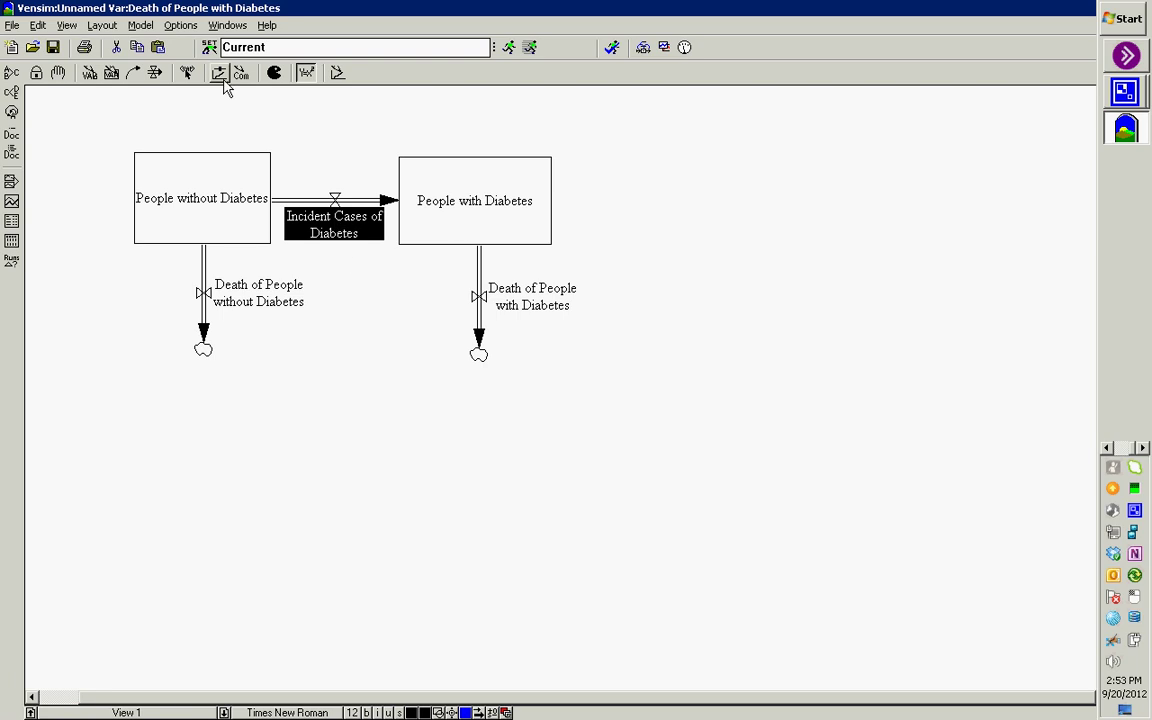
Recheck the equations of both death flows and set Incident Cases of Diabetes to 15
left_click(518, 302)
key("Return")
left_click(248, 298)
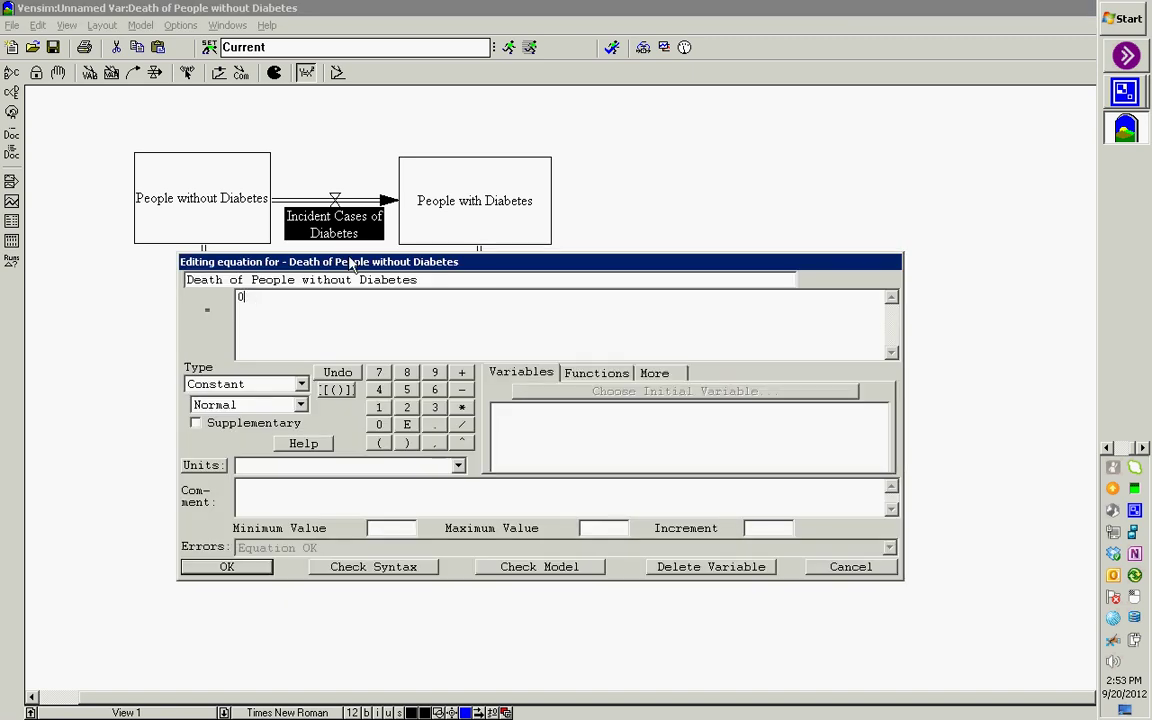
key("Return")
left_click(372, 242)
key("Return")
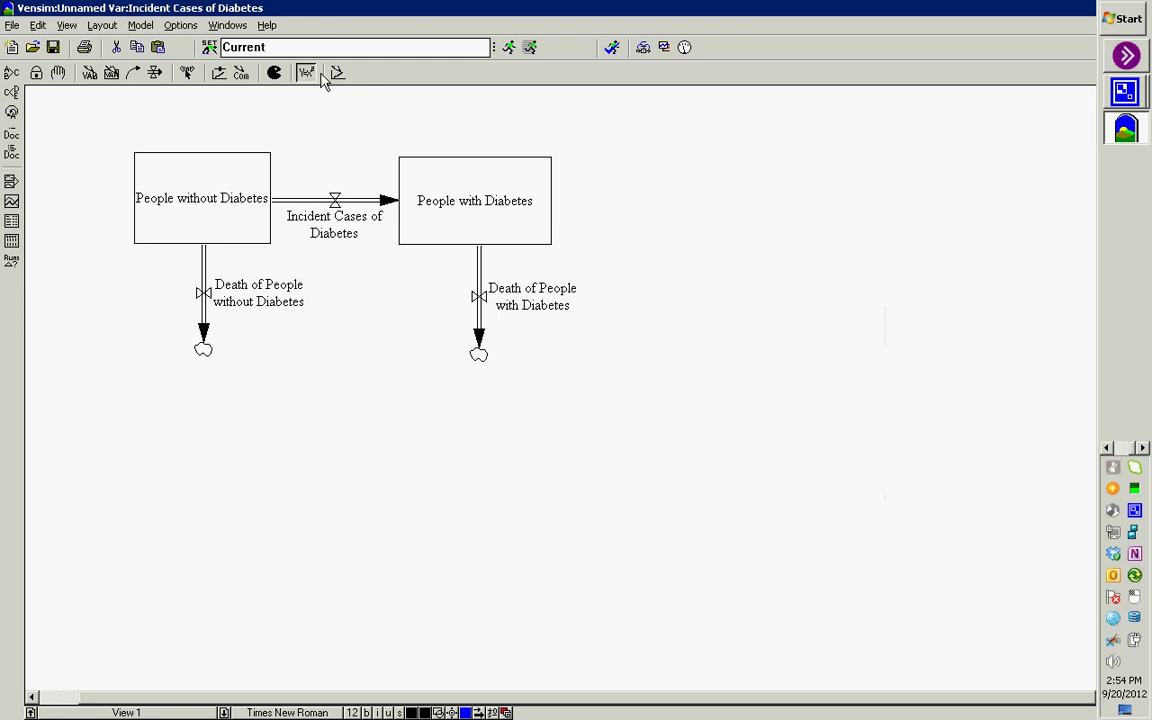
Check the model for missing equations and review the Interactive Steps slide in the presentation
left_click(308, 74)
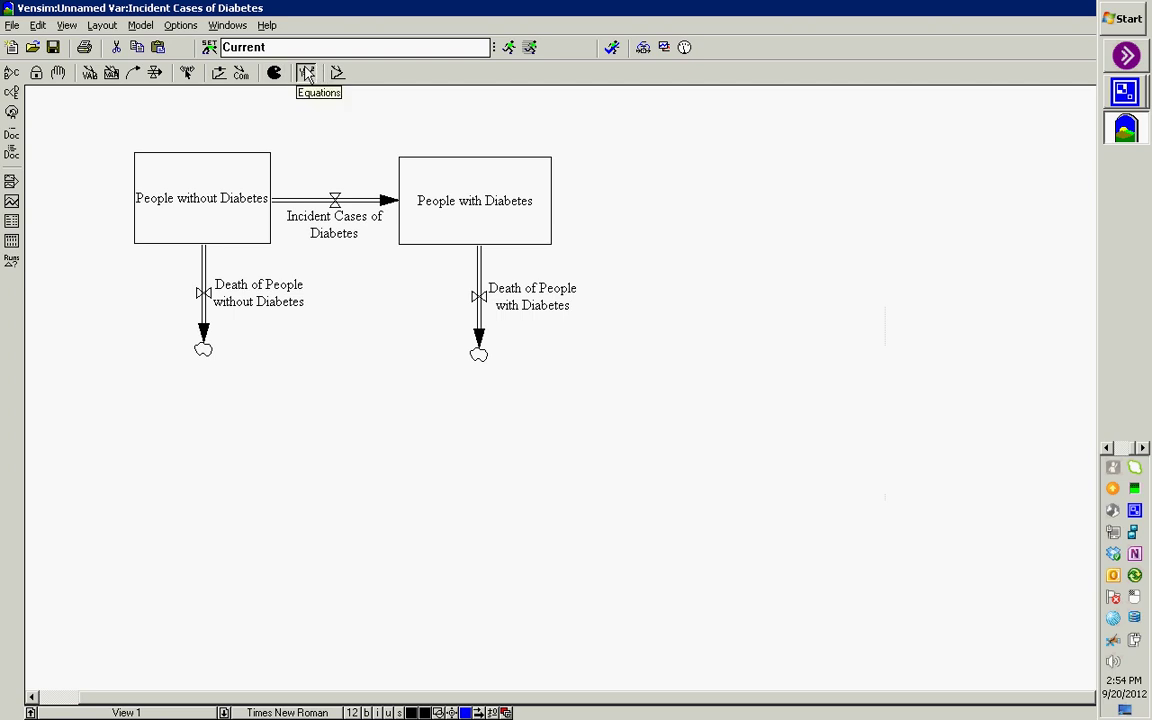
left_click(306, 73)
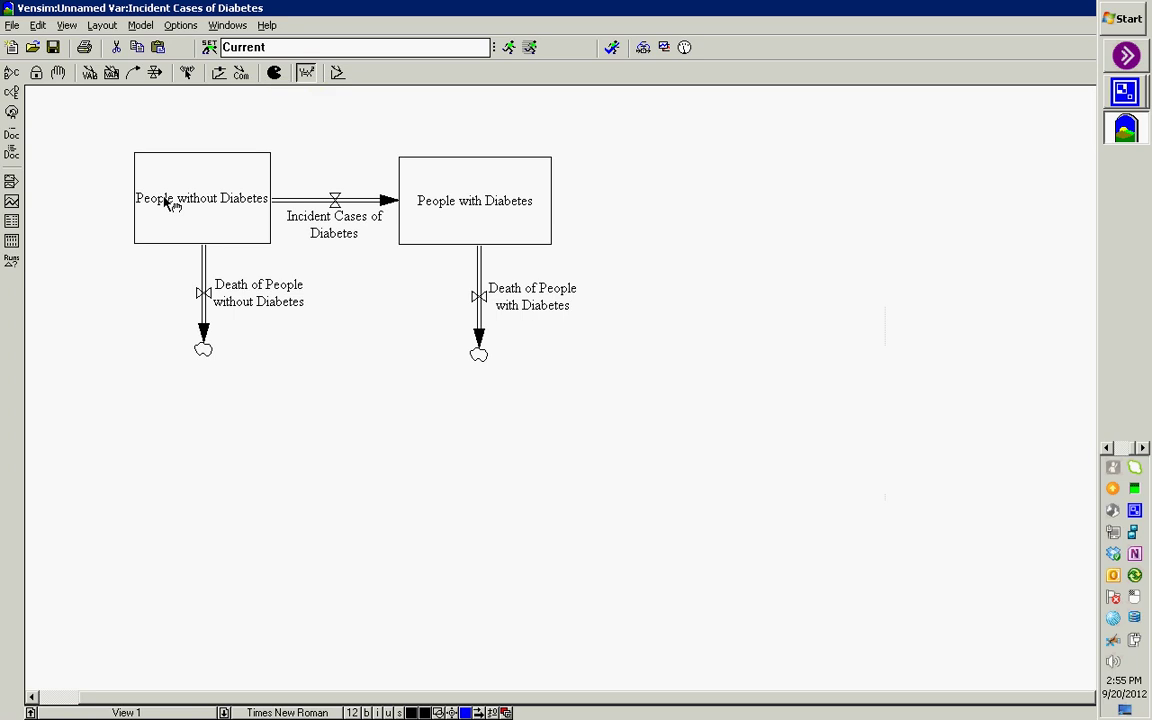
key("alt+Tab")
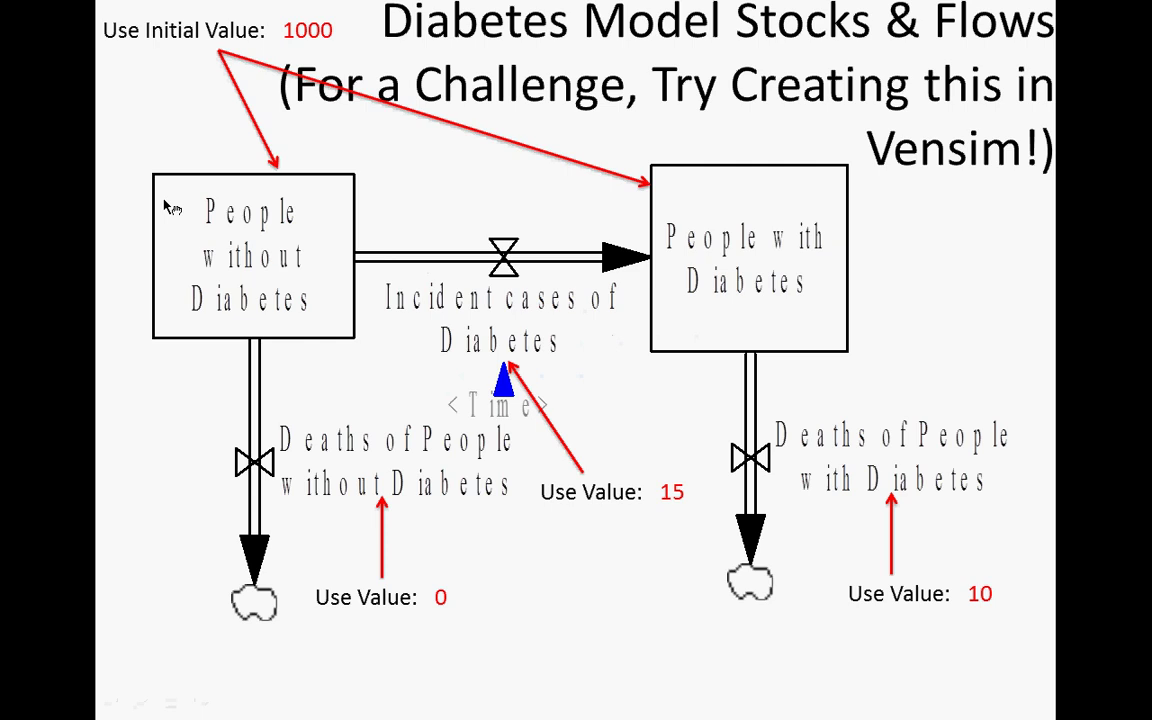
left_click(170, 207)
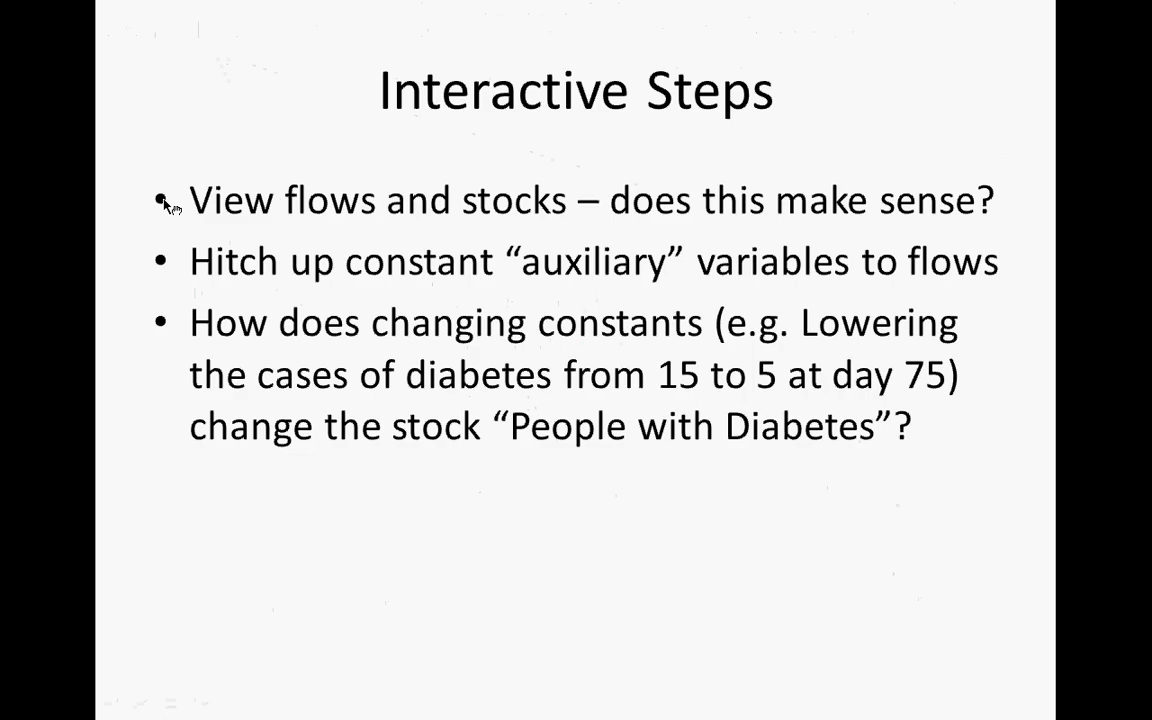
key("alt+Tab")
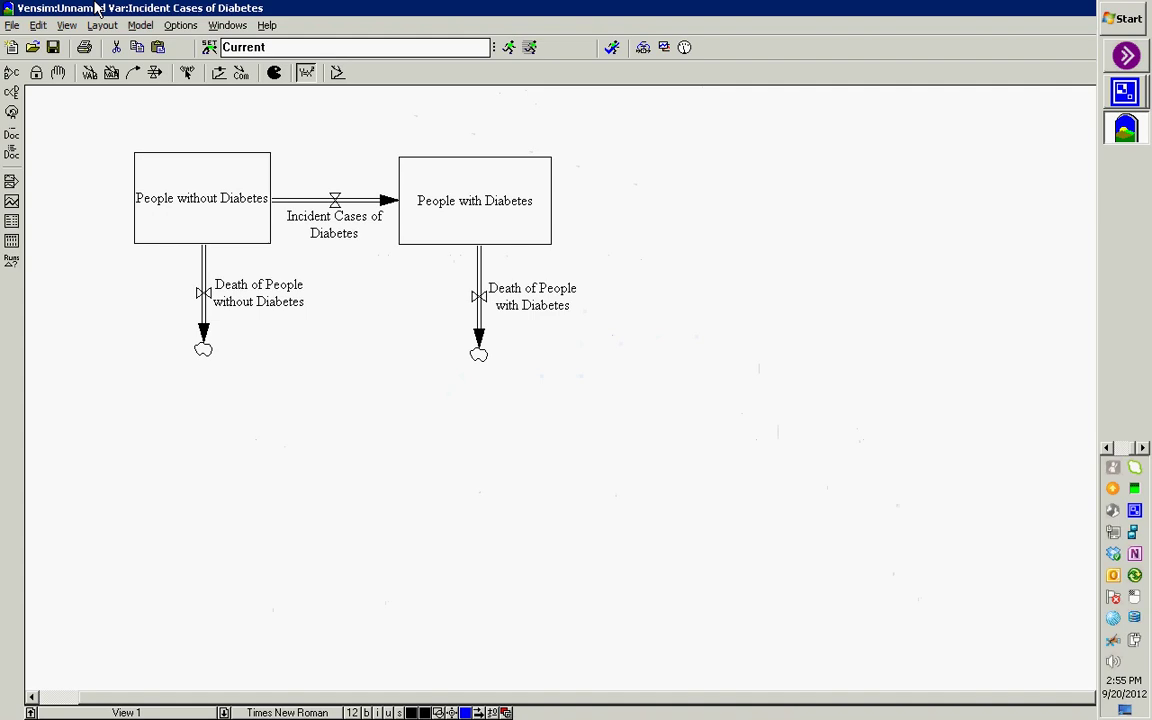
Run the simulation without saving the sketch, overwriting the Current dataset, and graph People with Diabetes over time
left_click(305, 77)
left_click(507, 49)
left_click(508, 47)
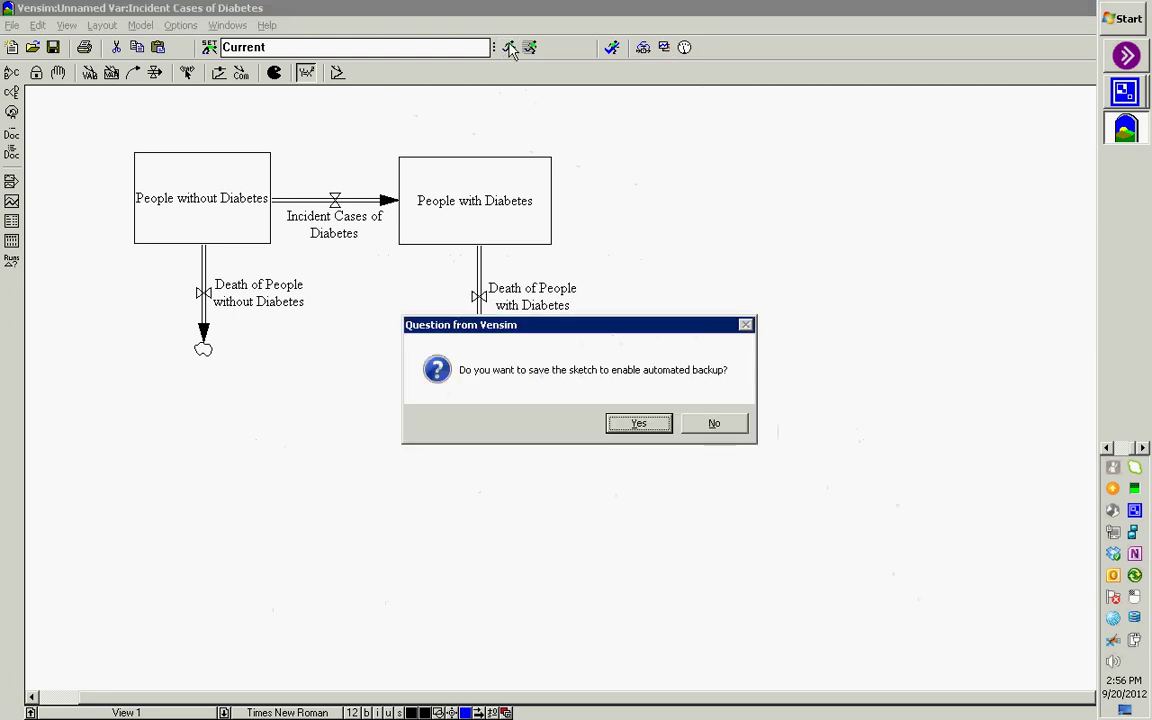
key("Tab")
key("Return")
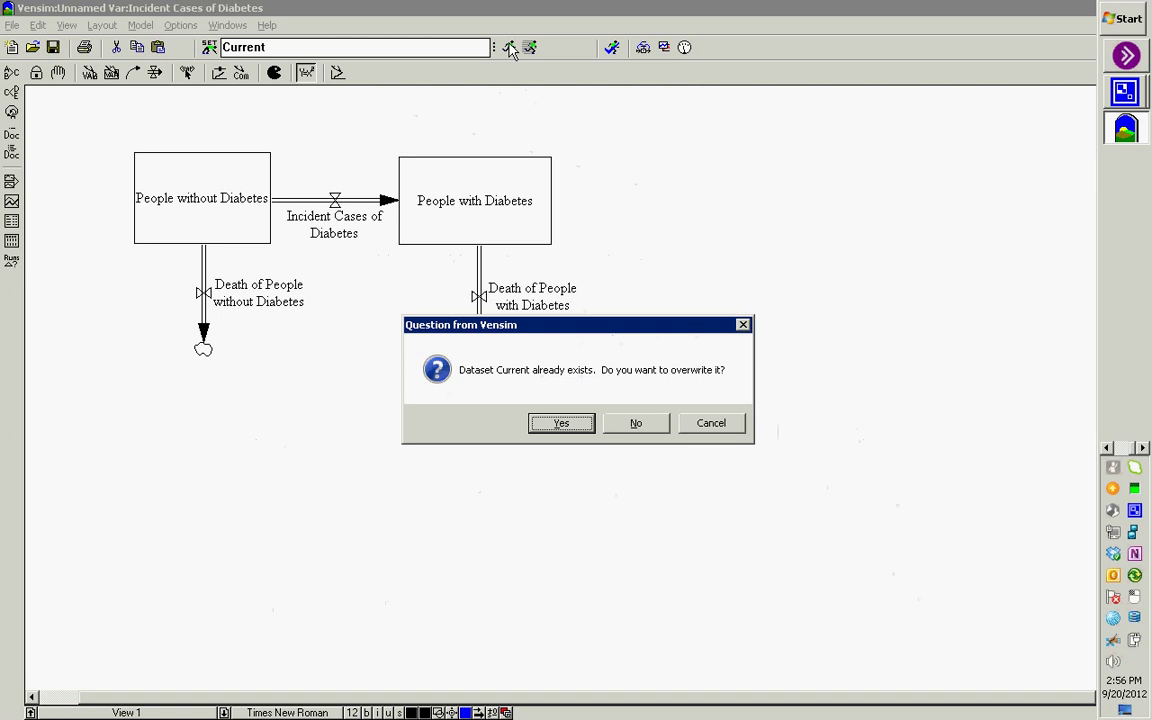
key("Return")
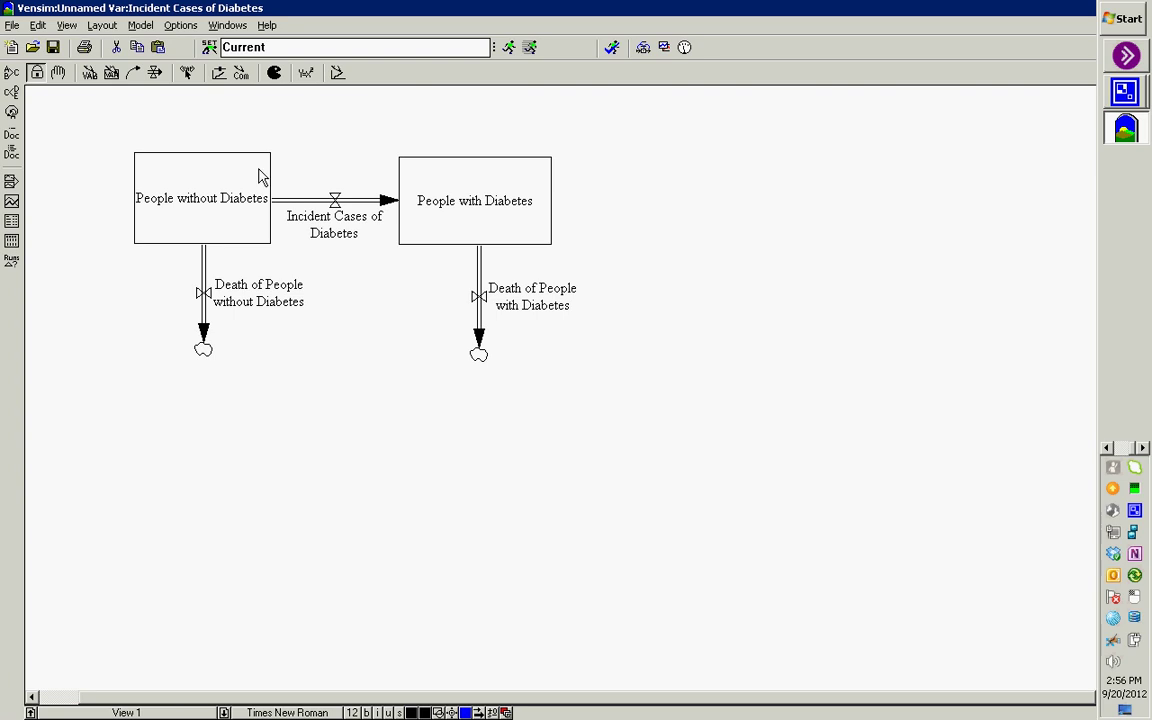
left_click(437, 206)
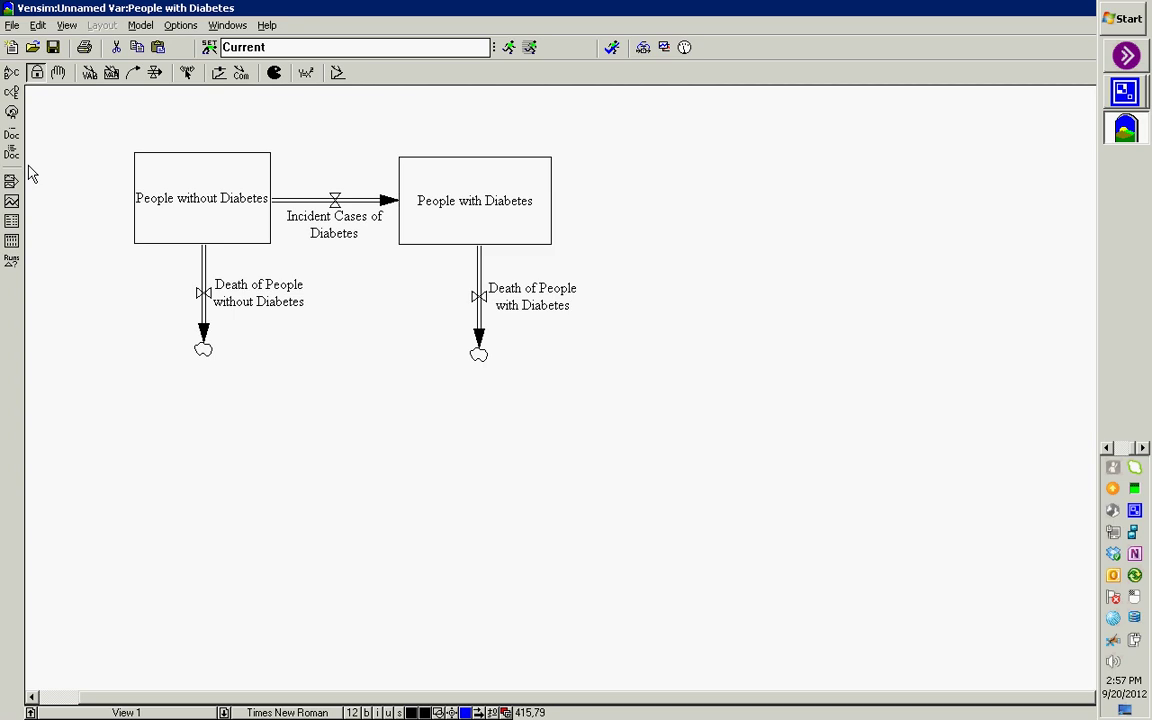
left_click(15, 212)
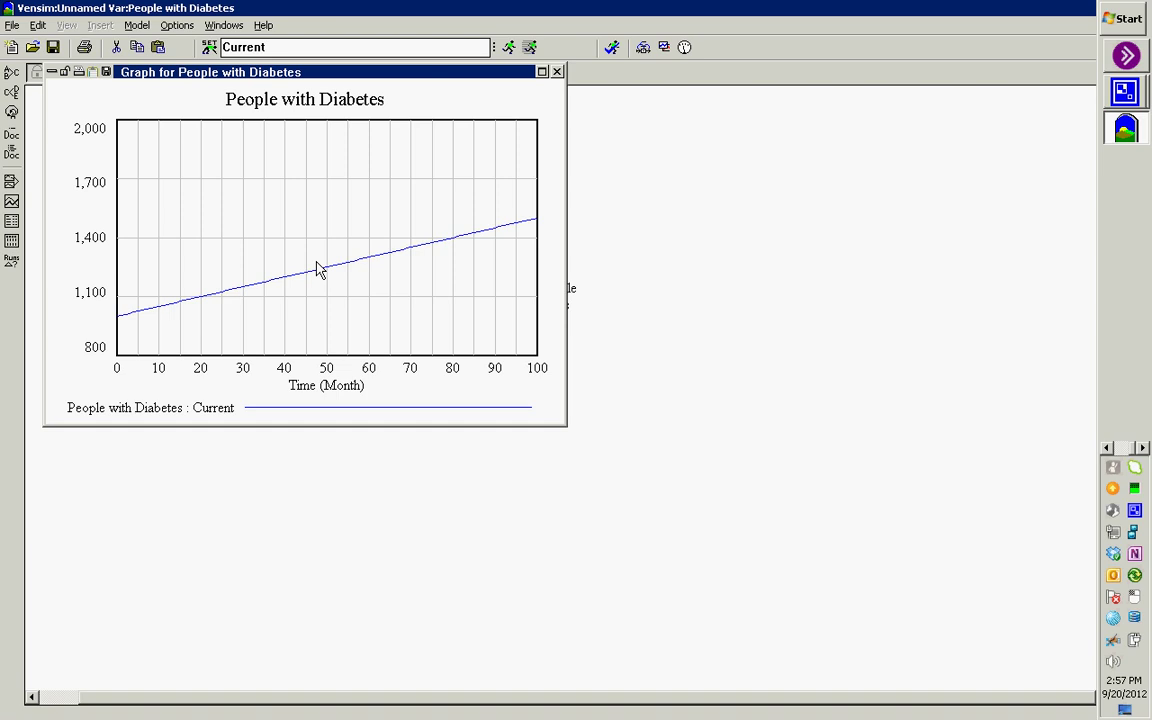
Switch to the presentation to review the Interactive Steps and diabetes model slides, closing the People with Diabetes graph in between
key("alt+Tab")
key("alt+Tab")
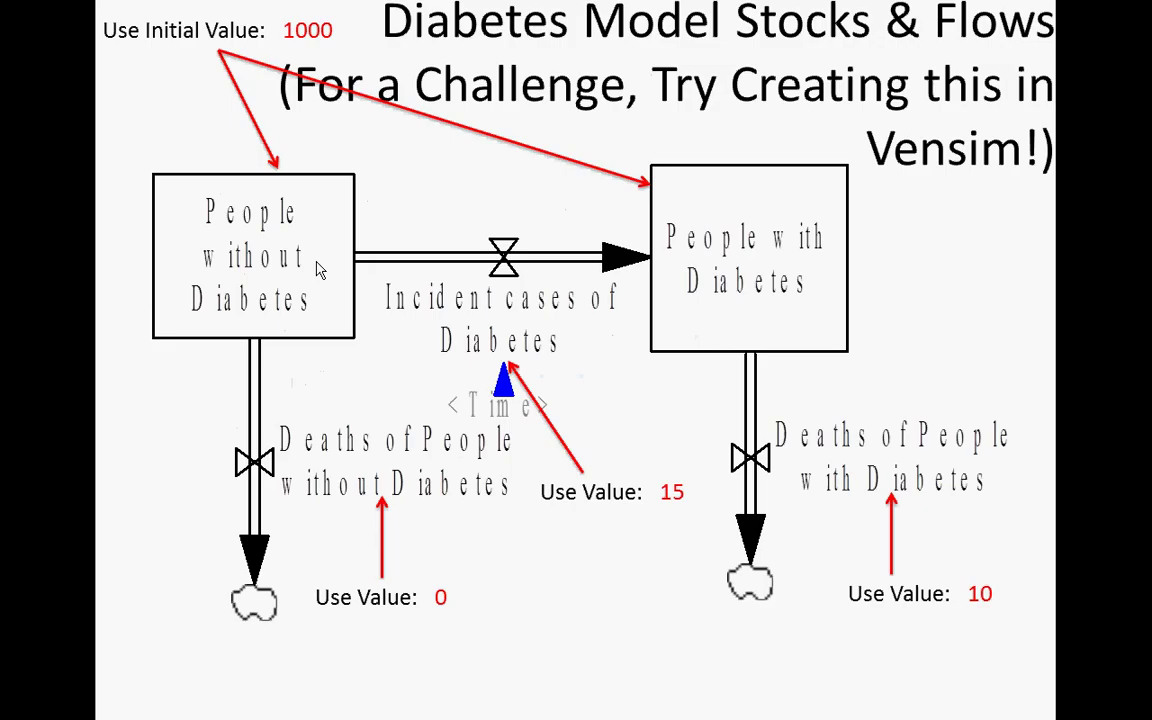
key("Right")
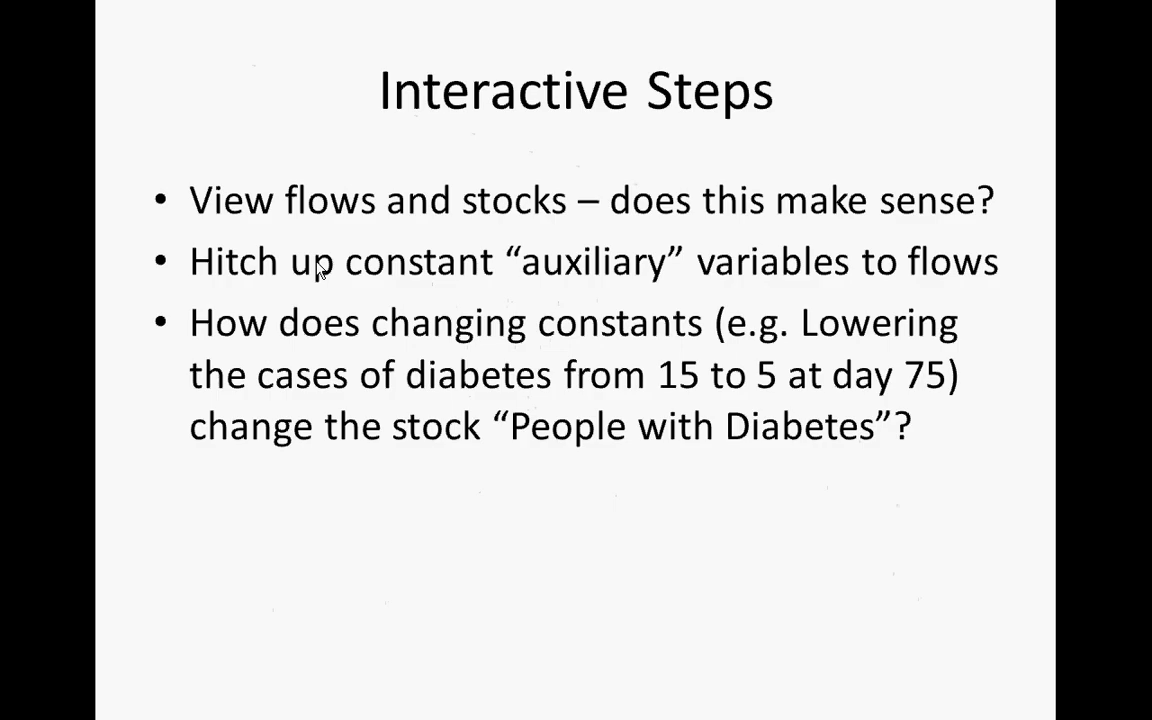
key("alt+Tab")
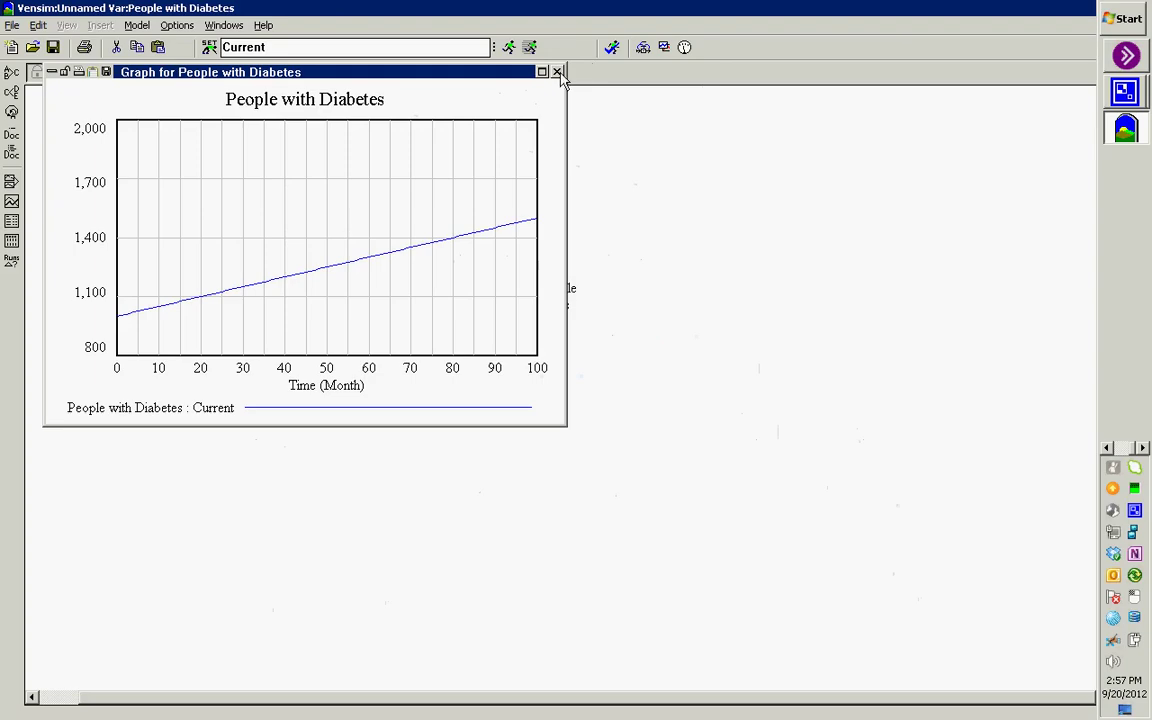
left_click(558, 71)
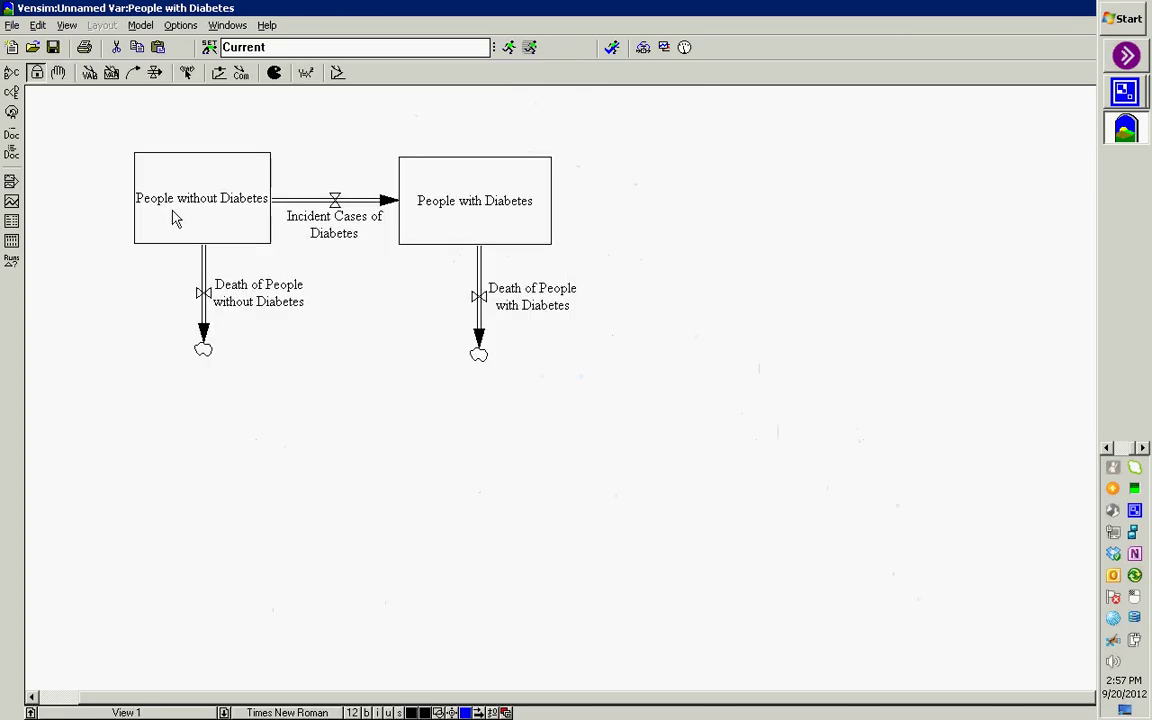
key("alt+Tab")
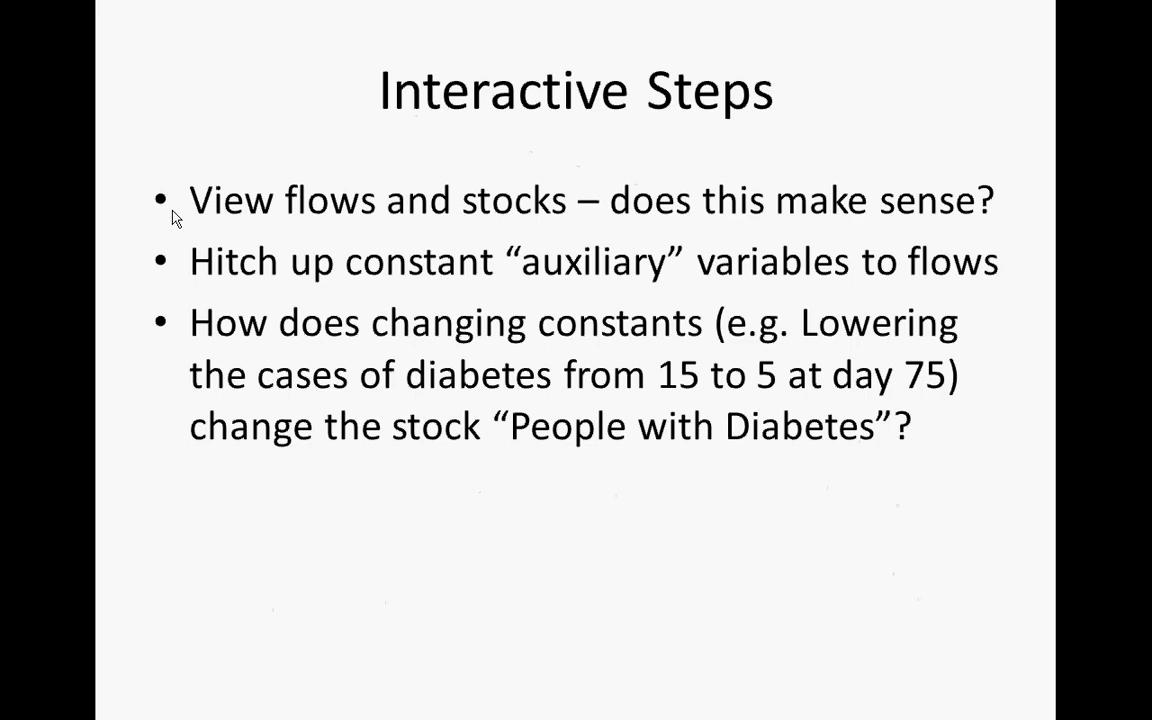
key("Right")
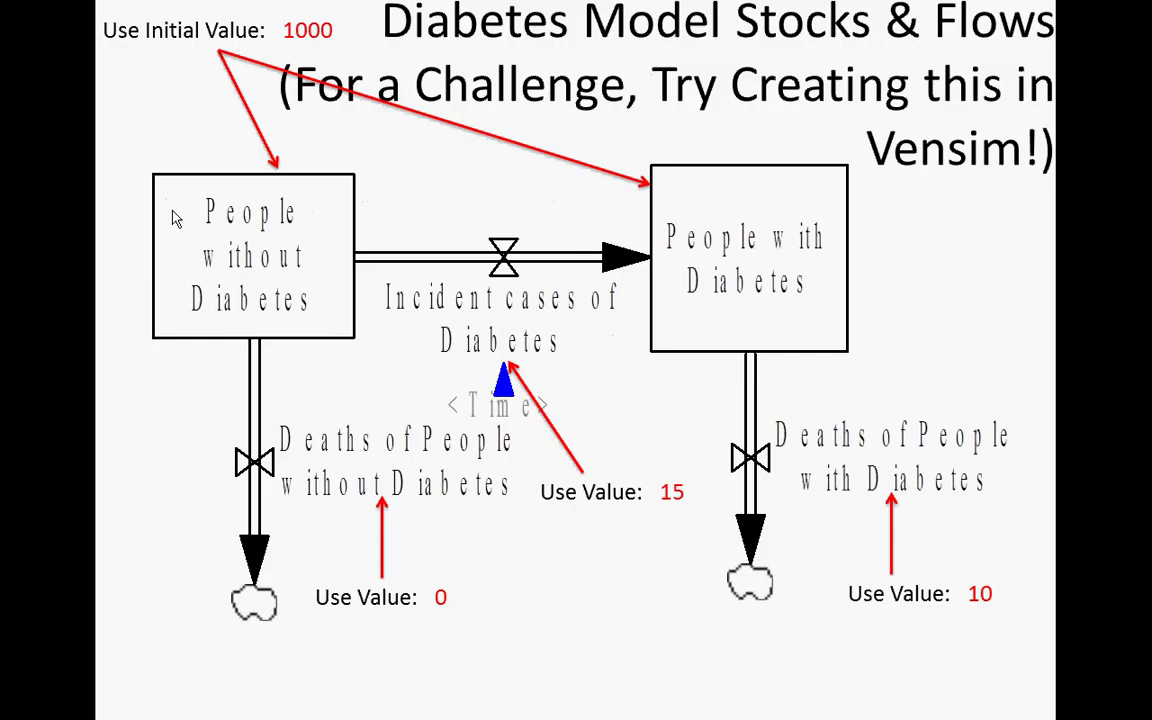
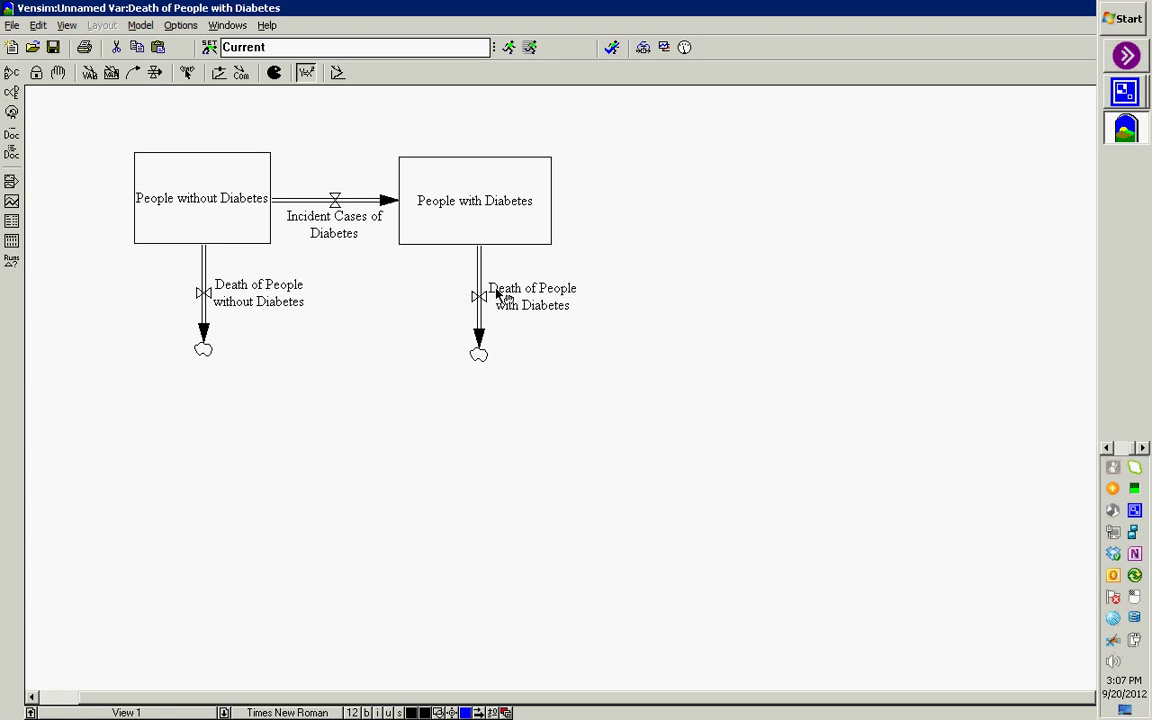
Show the simulated behavior graphs directly on the model's stocks
key("=")
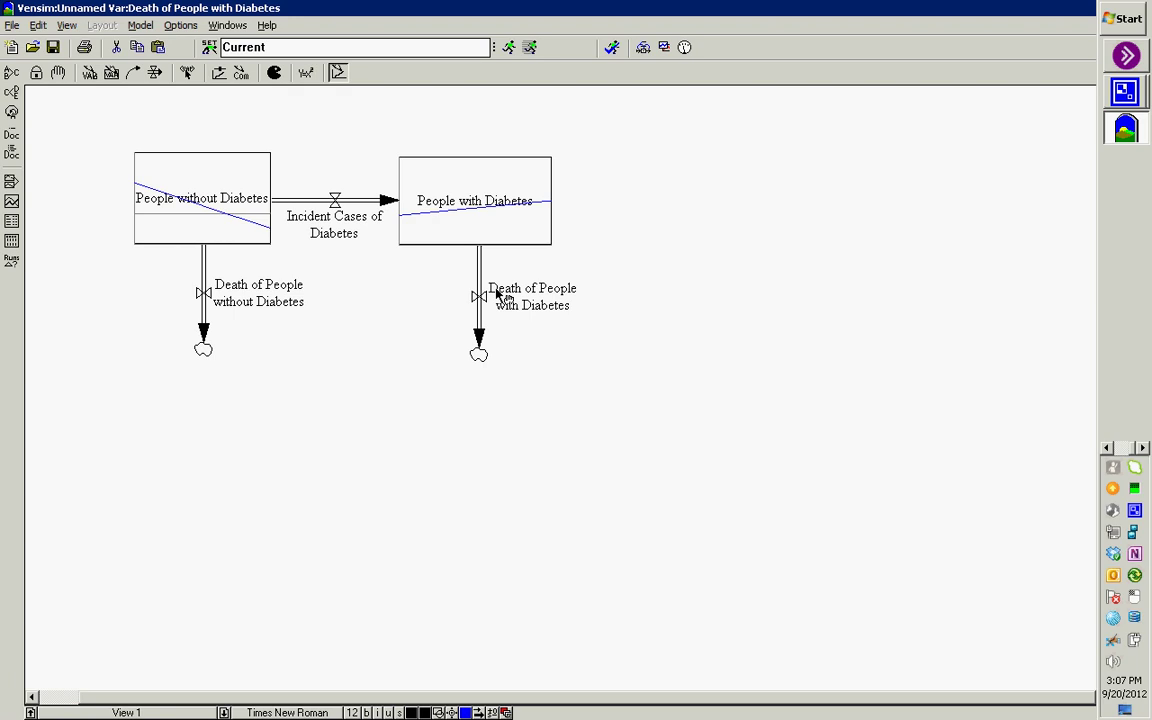
key("minus")
key("0")
key("8")
key("7")
key("6")
Switch to the presentation, look at the Simple First-Order Decay slide, and return to the Vensim model
key("alt+Tab")
key("Page_Down")
key("Page_Down")
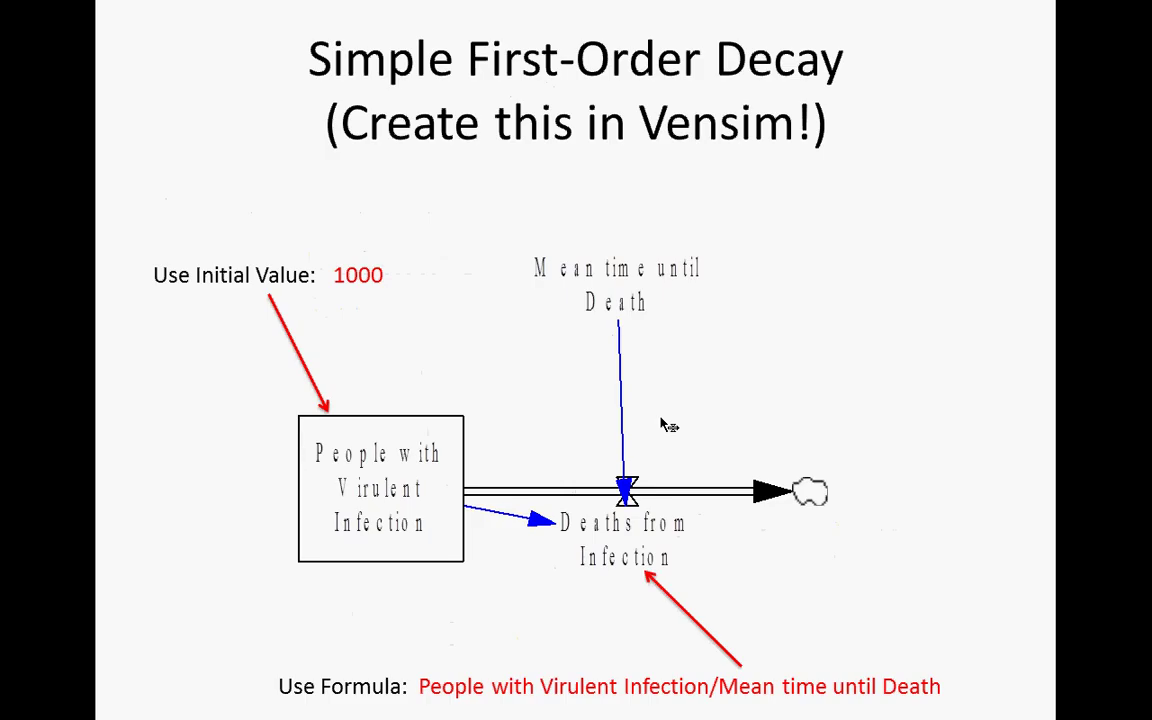
key("alt+Tab")
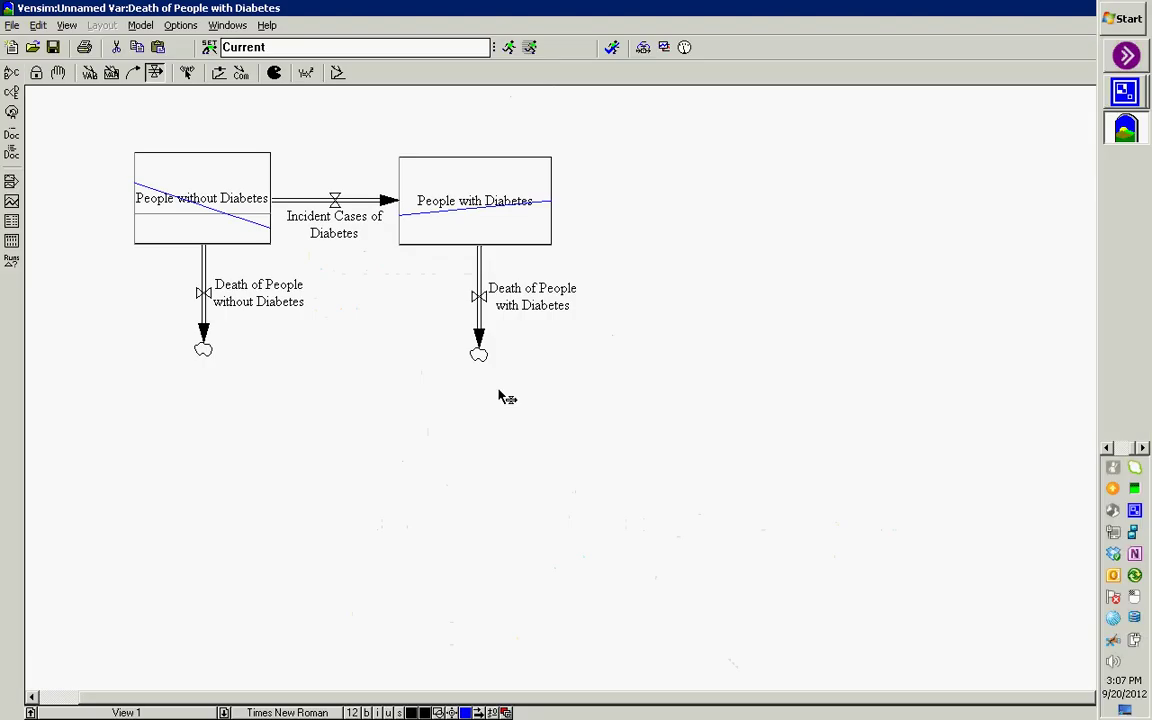
Add an auxiliary variable named Diabetic Mortality Rate and place it below the incidence flow, between the two death flows
left_click(58, 72)
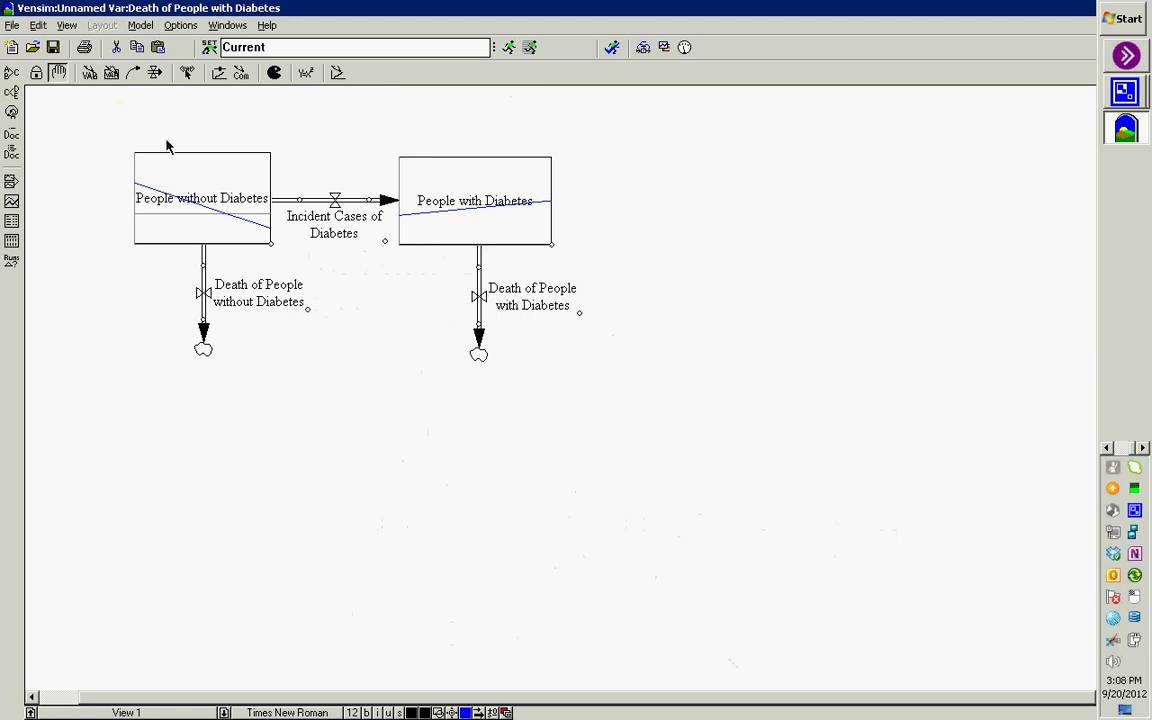
left_click(91, 80)
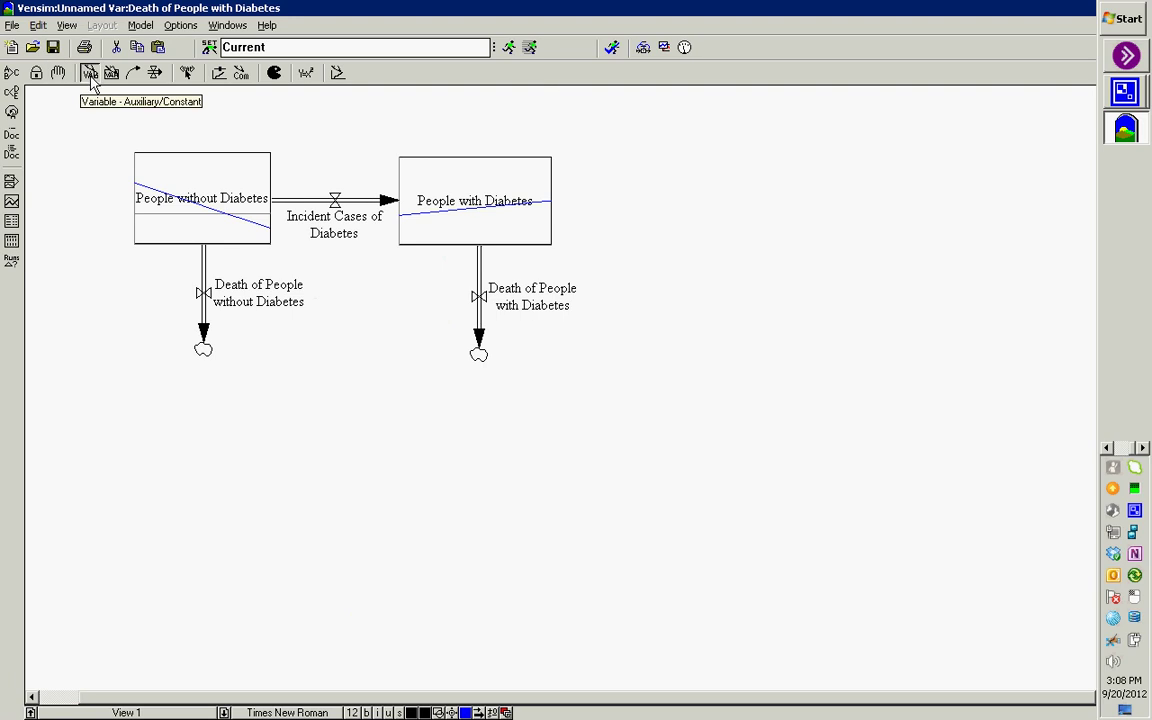
left_click(358, 301)
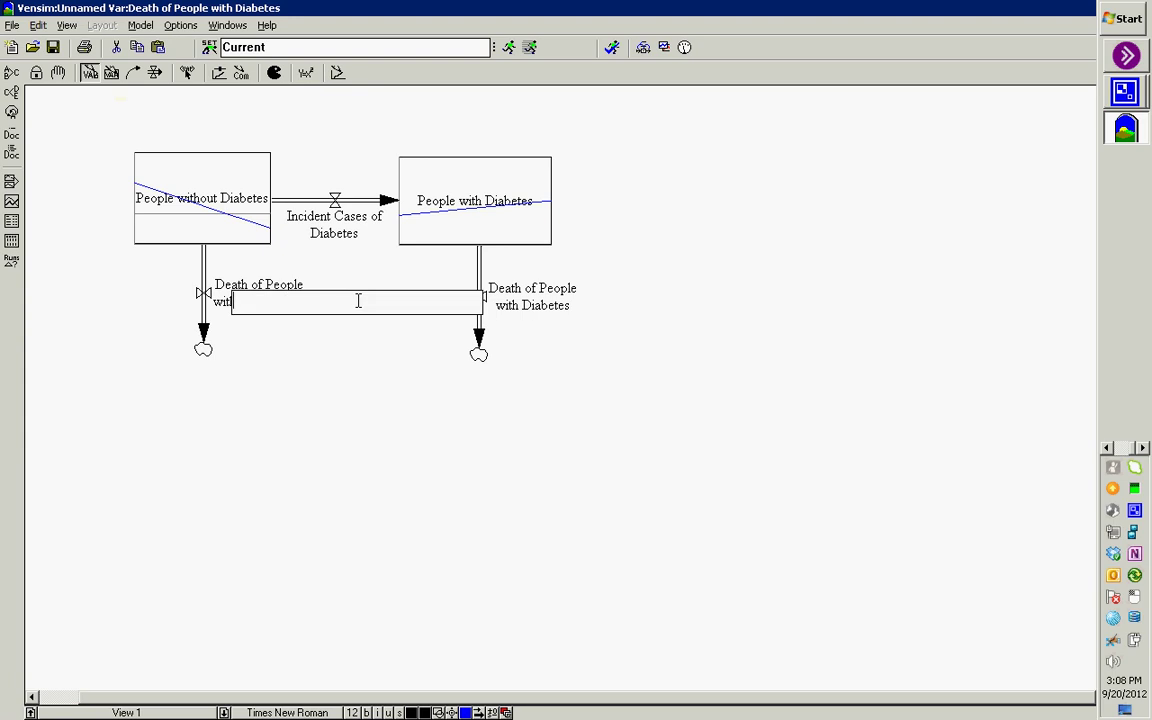
type("Diabetic Mortality ")
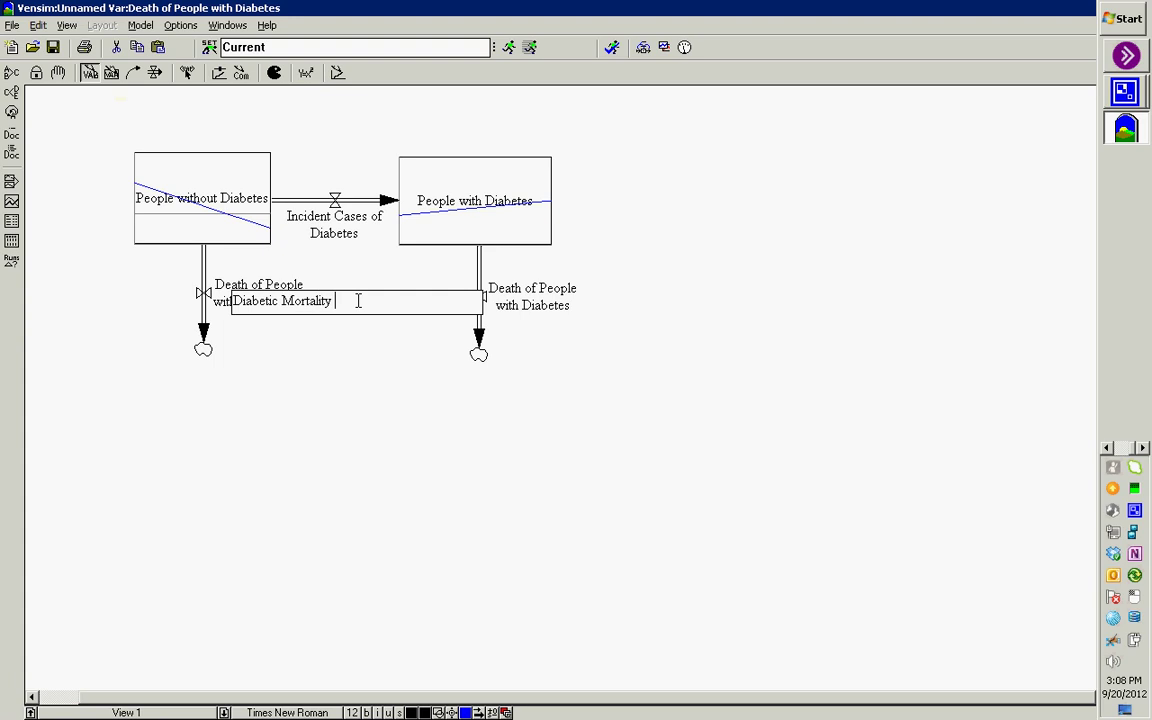
type("Rate")
key("Return")
left_click_drag(357, 303, 378, 370)
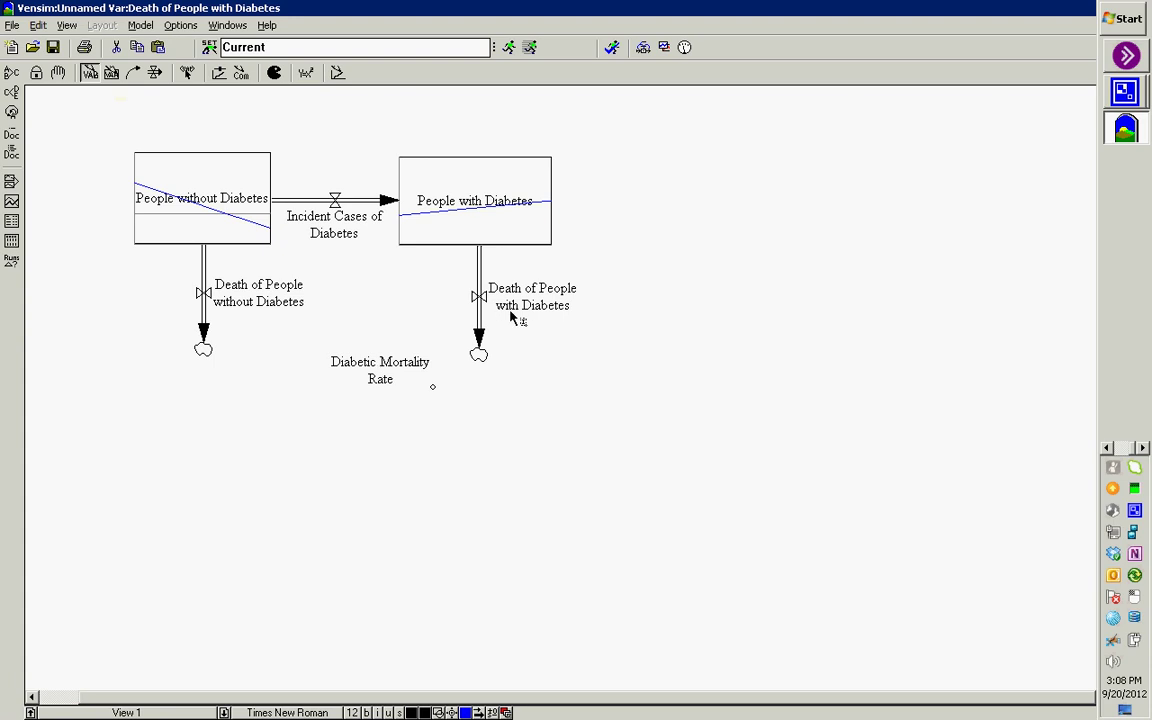
Connect Diabetic Mortality Rate and the People with Diabetes stock to Death of People with Diabetes with curved arrows
left_click(134, 74)
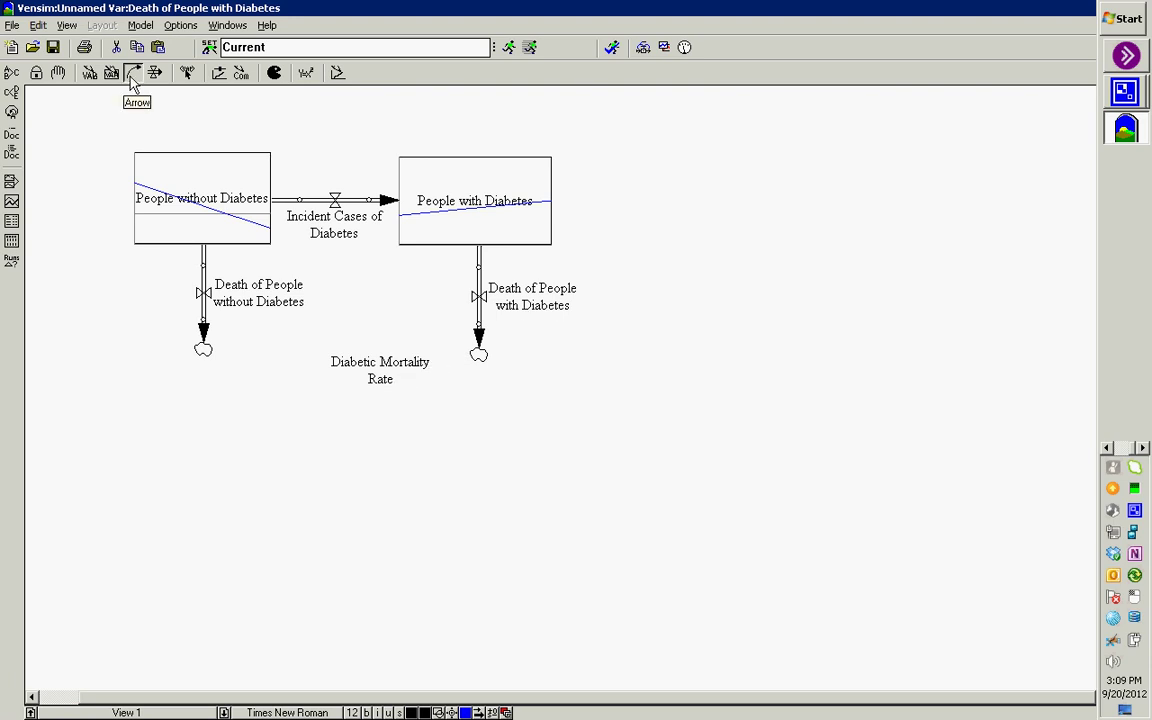
left_click(396, 362)
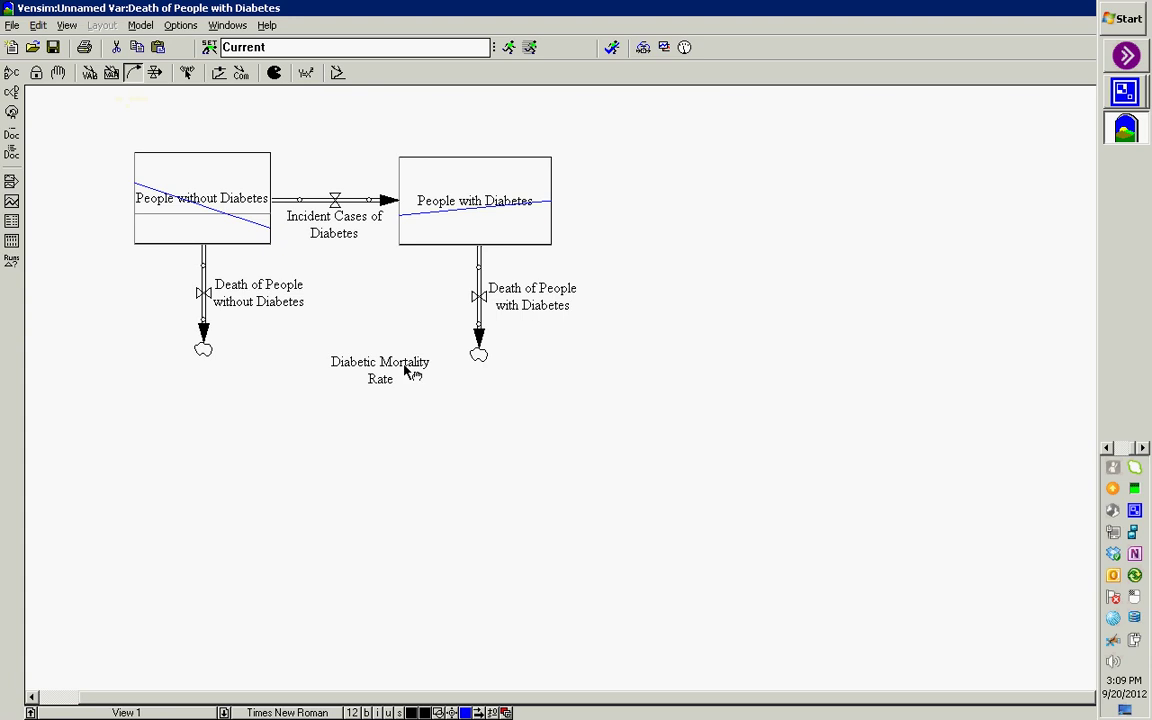
left_click(518, 305)
left_click_drag(452, 340, 473, 374)
mouse_move(487, 231)
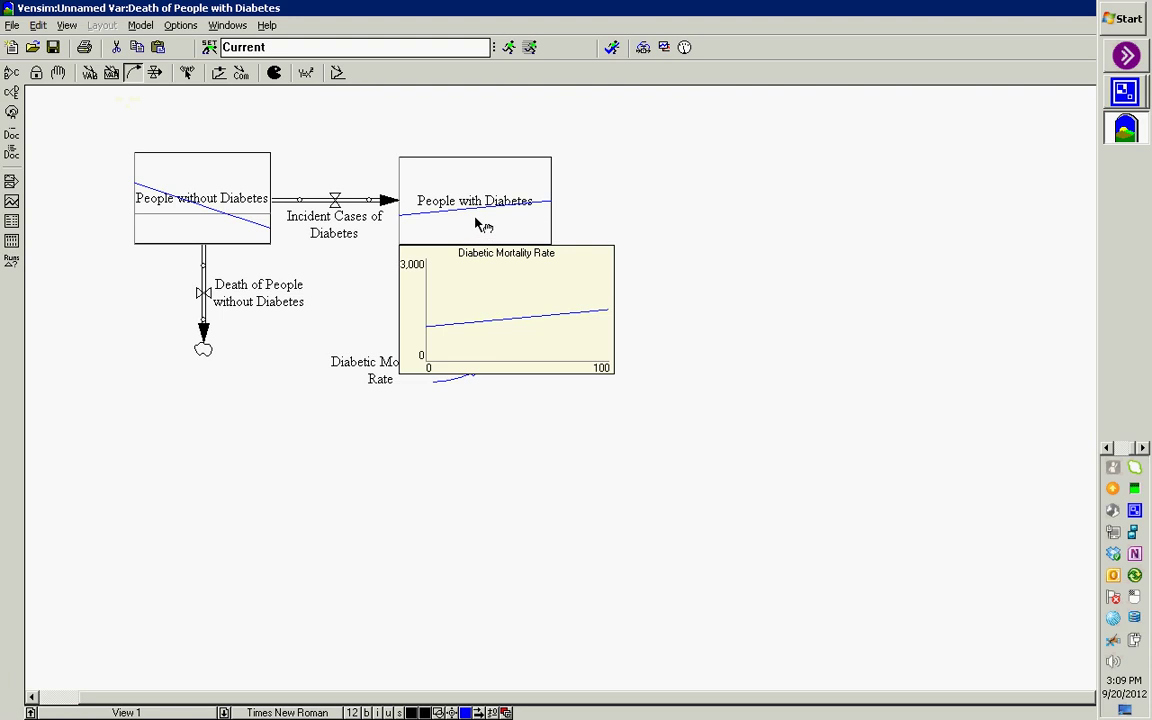
left_click(487, 231)
left_click(537, 297)
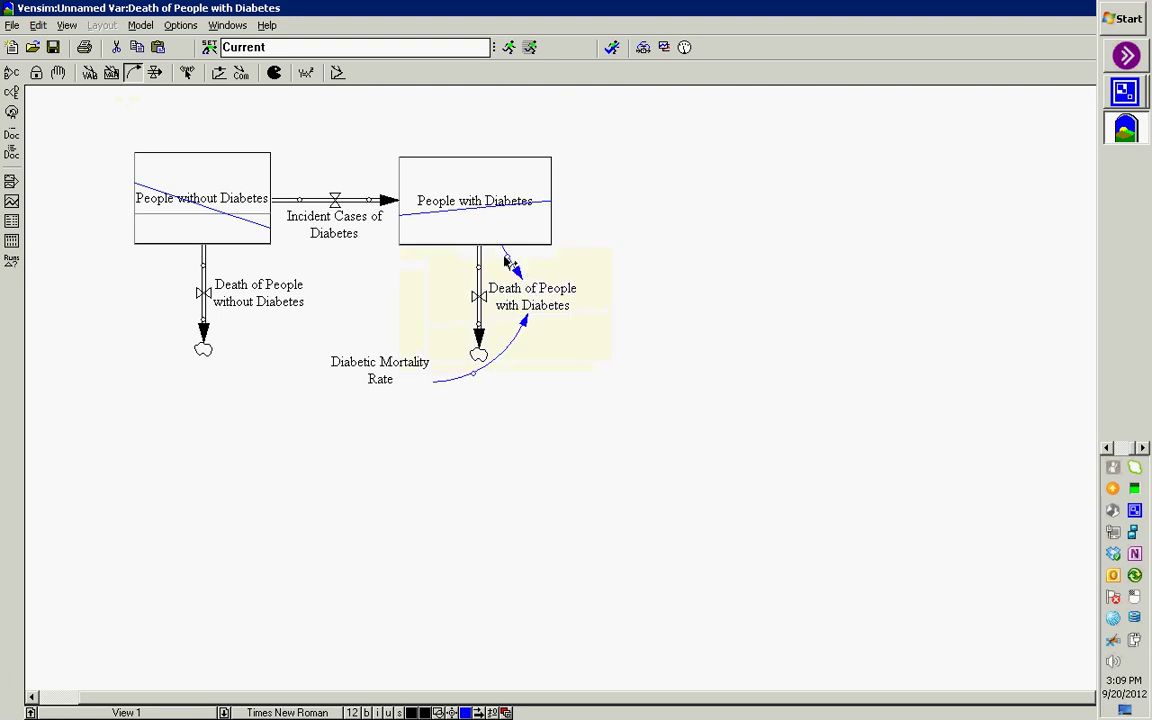
left_click_drag(520, 258, 556, 262)
Set the equation of Death of People with Diabetes to Diabetic Mortality Rate*People with Diabetes
left_click(306, 73)
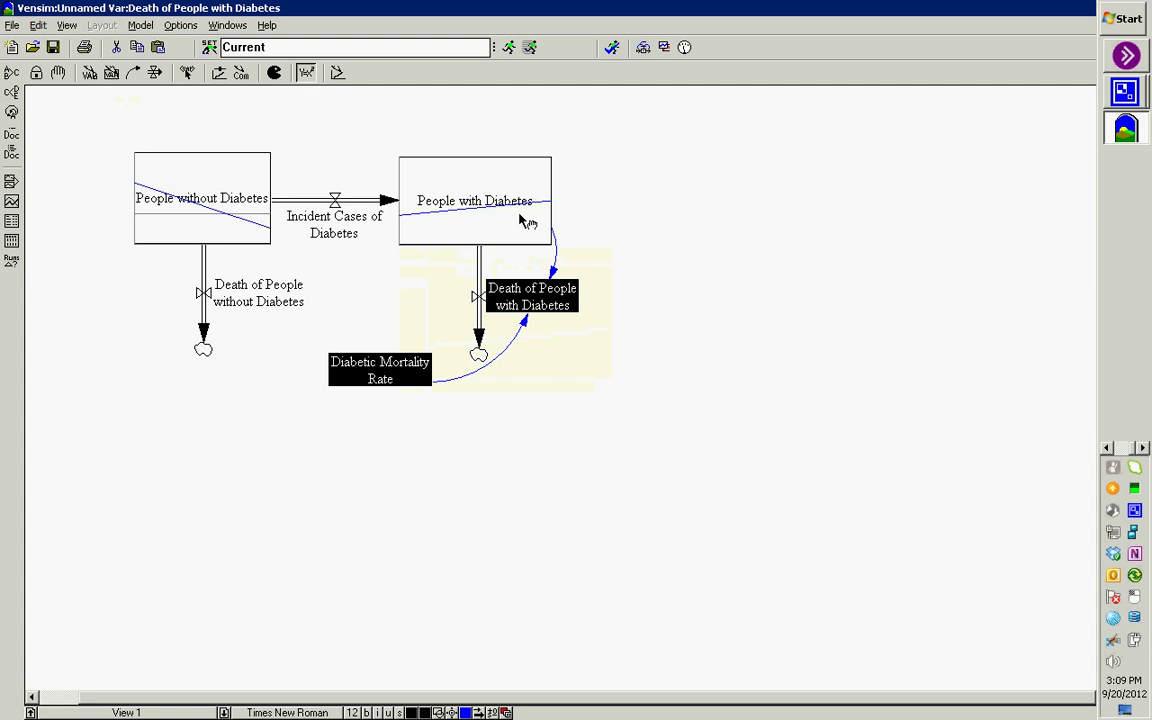
left_click(510, 305)
type("10")
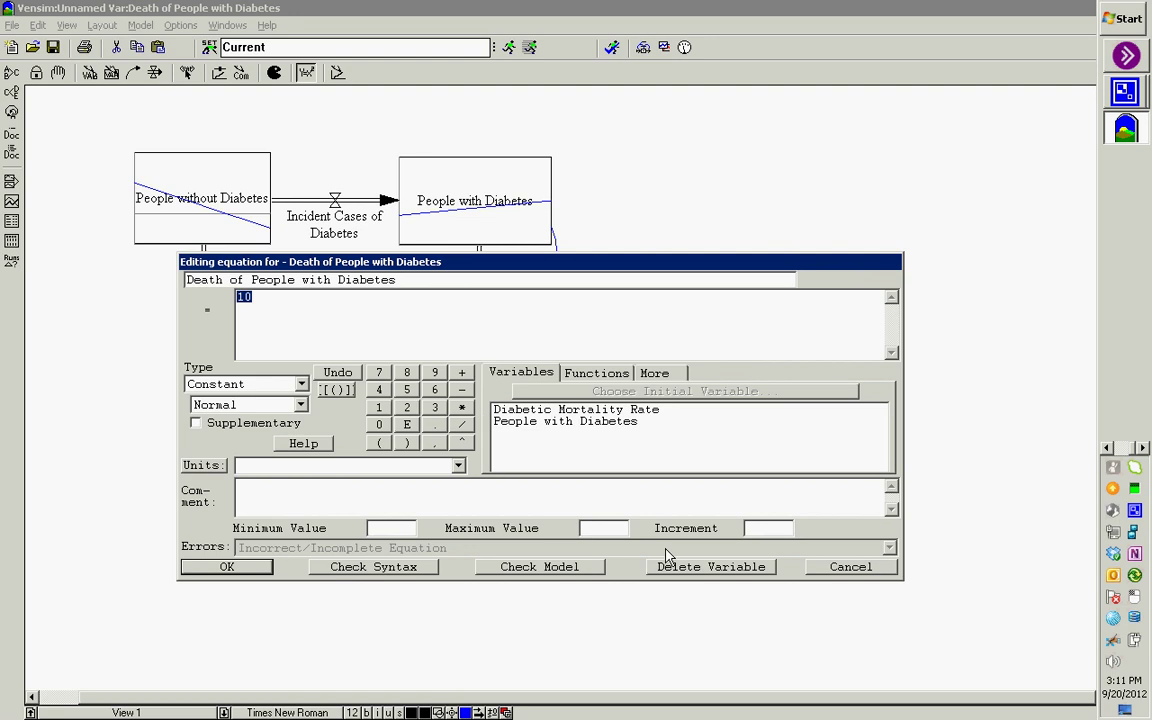
left_click(540, 409)
type("*")
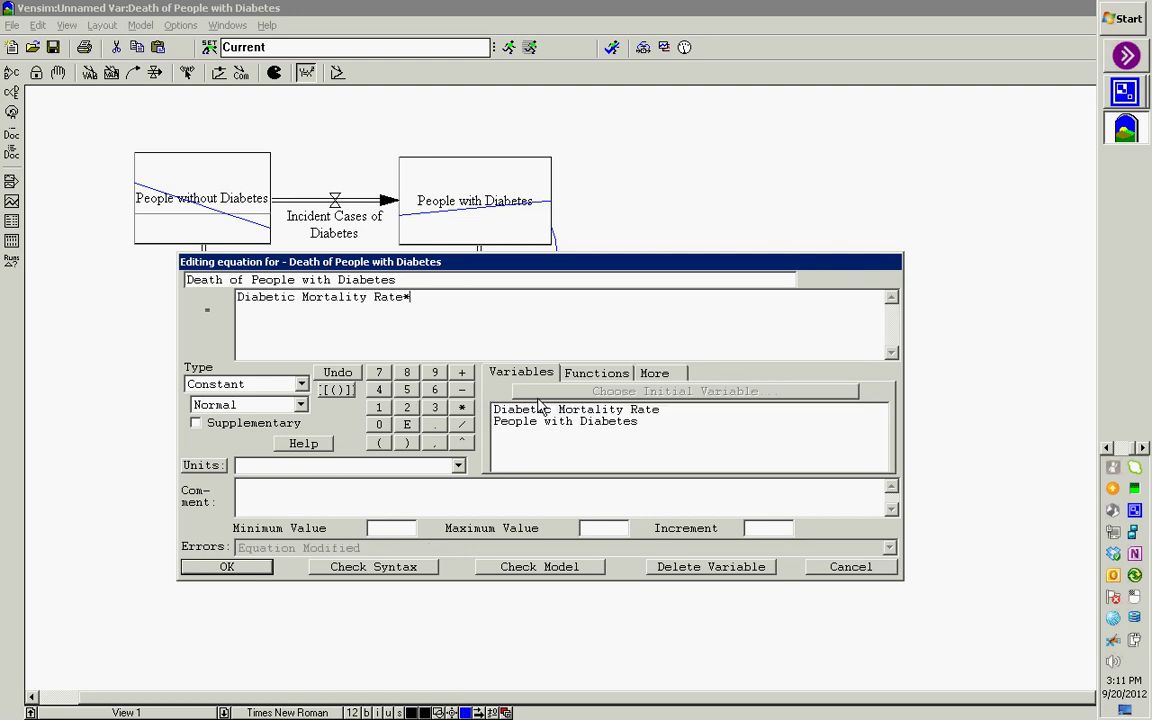
left_click(585, 421)
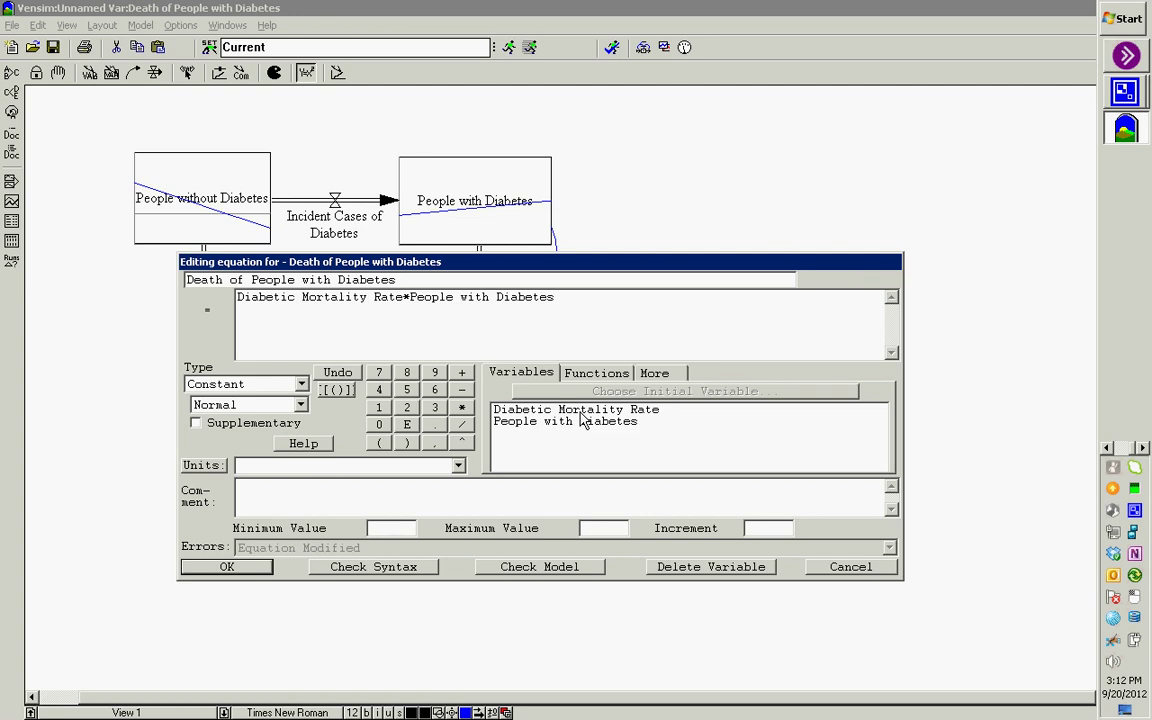
left_click(222, 567)
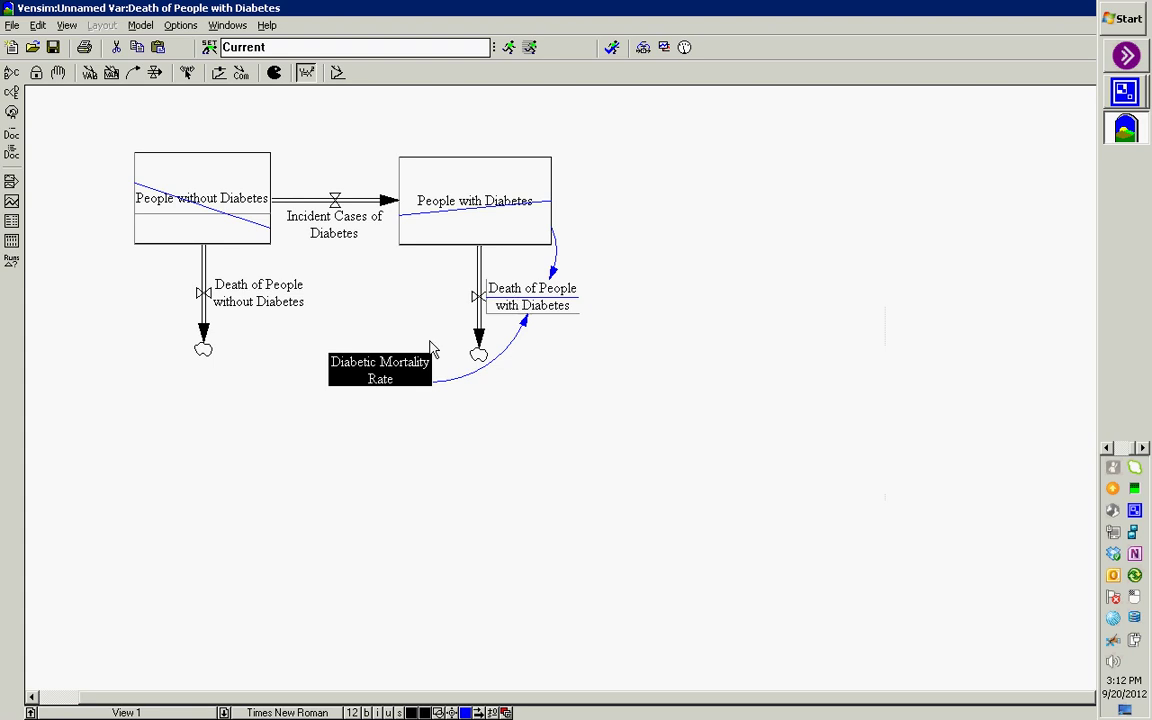
Set the equation of Diabetic Mortality Rate to the constant 0.01
left_click(383, 378)
type("0")
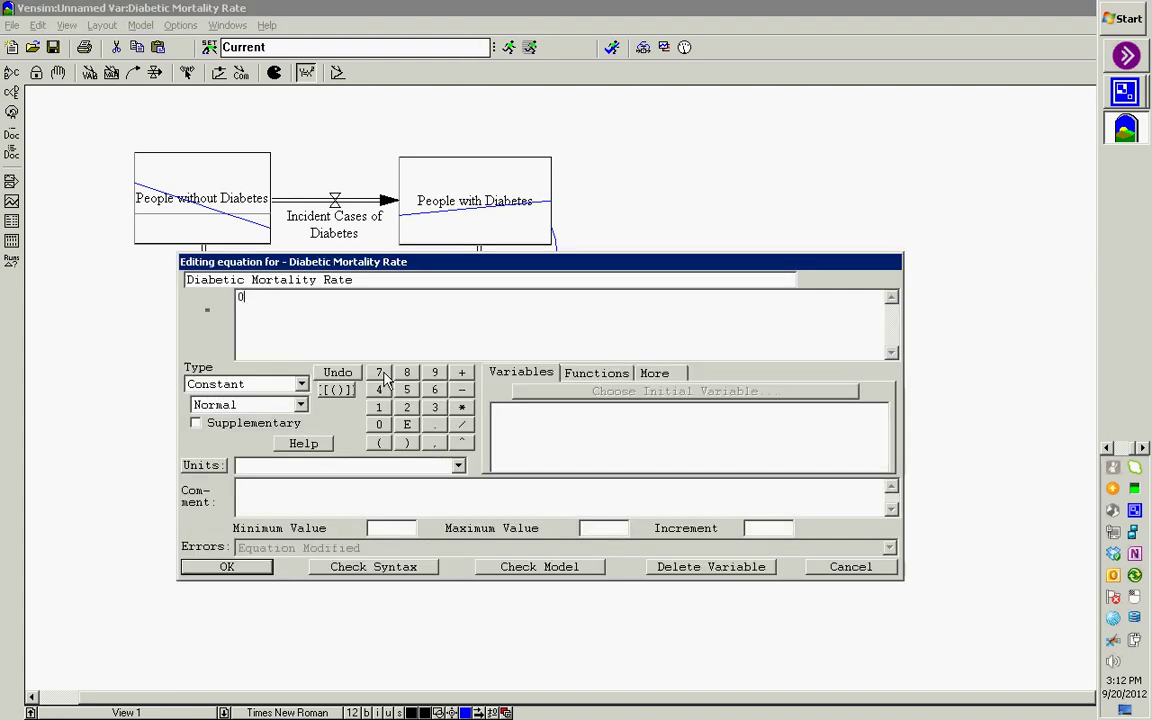
type(".01")
key("Return")
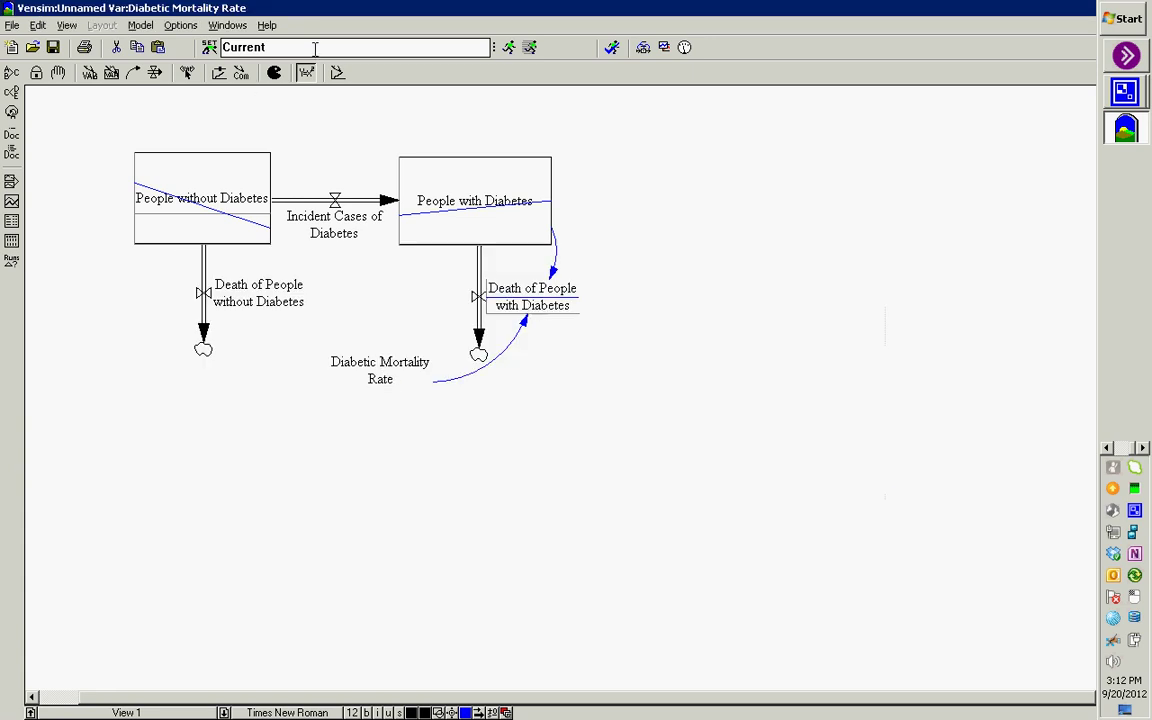
Review the equations of Death of People with Diabetes and Diabetic Mortality Rate without changing them
left_click(498, 300)
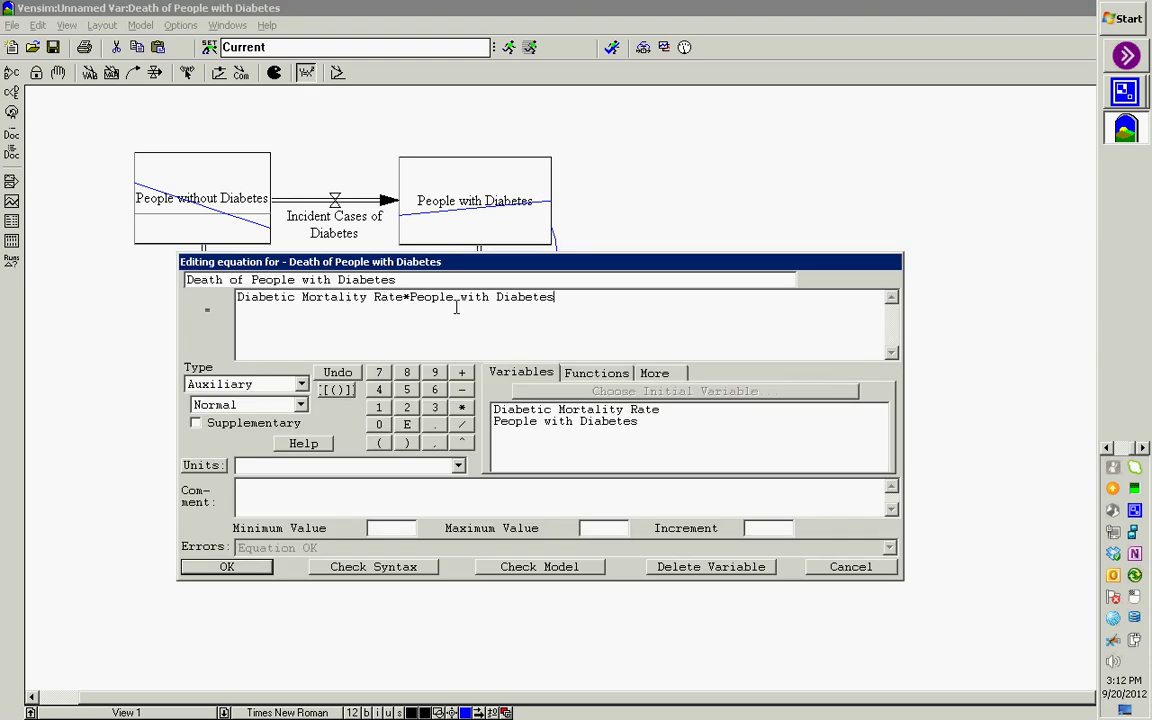
left_click(404, 378)
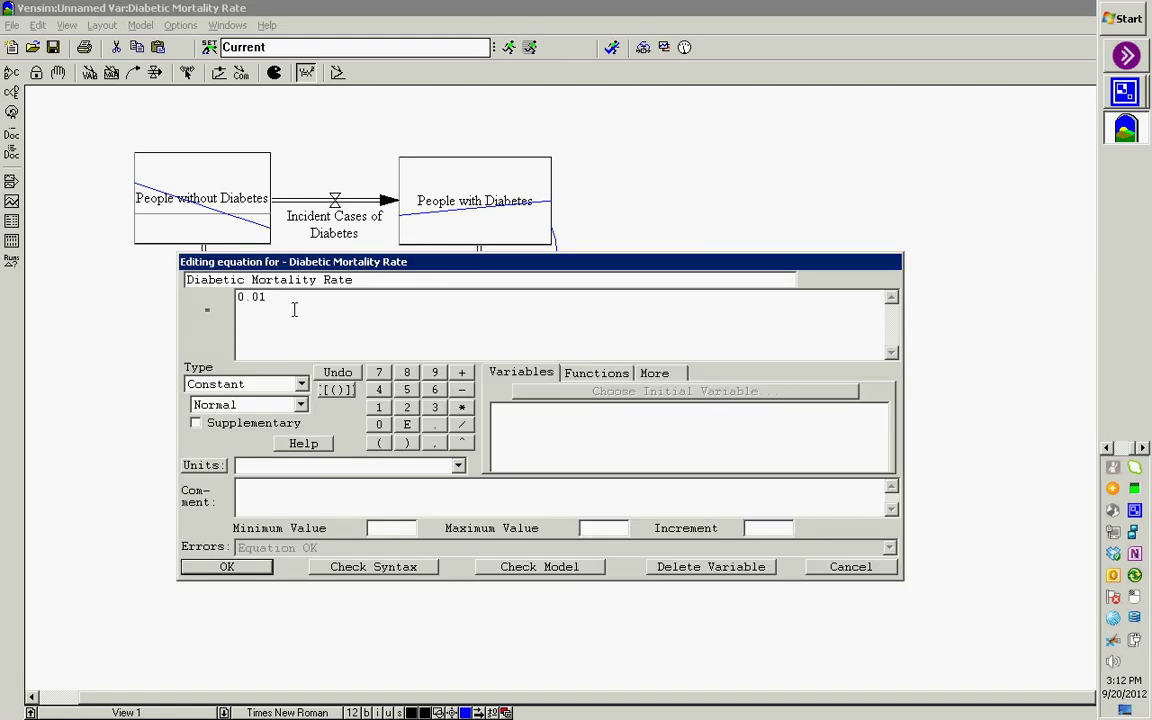
key("Return")
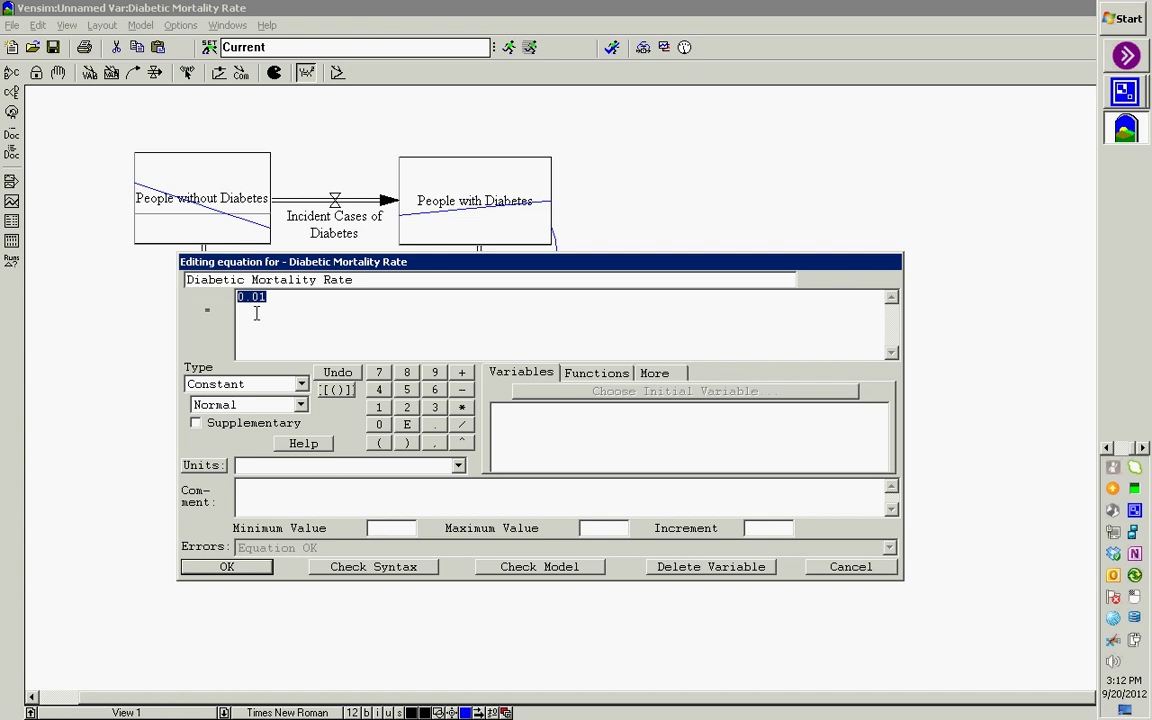
key("Return")
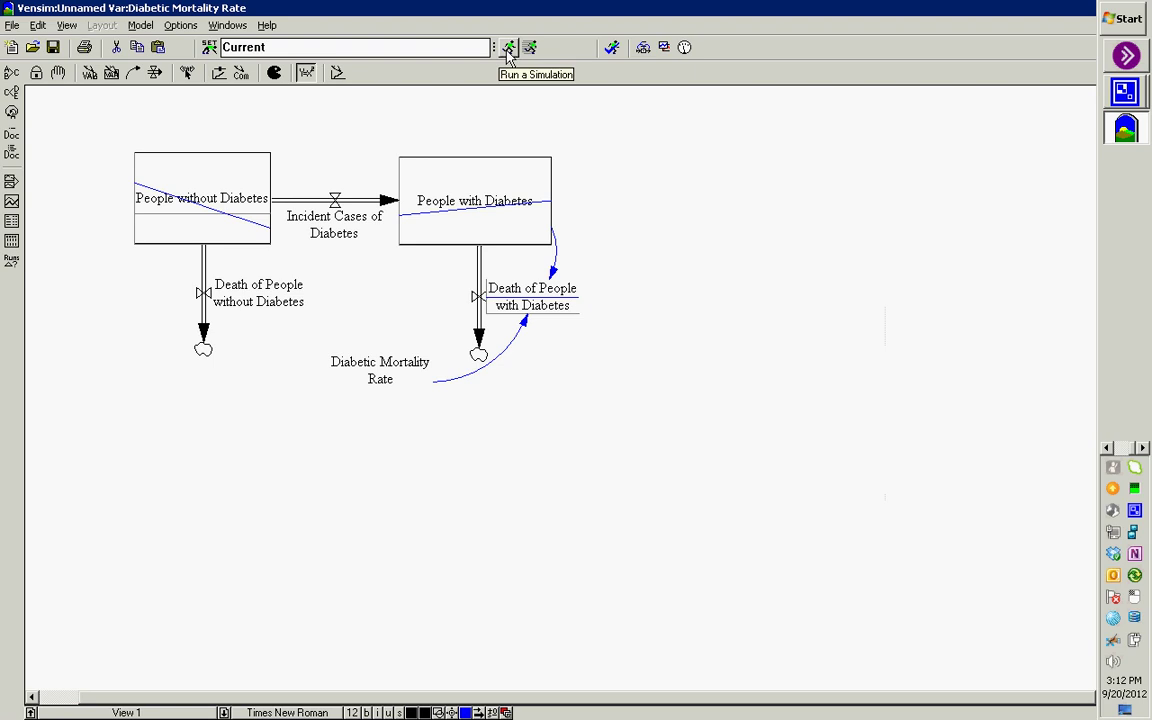
Name the simulation run Current with Feedback and simulate the model, declining to save the sketch for automated backup
left_click(383, 53)
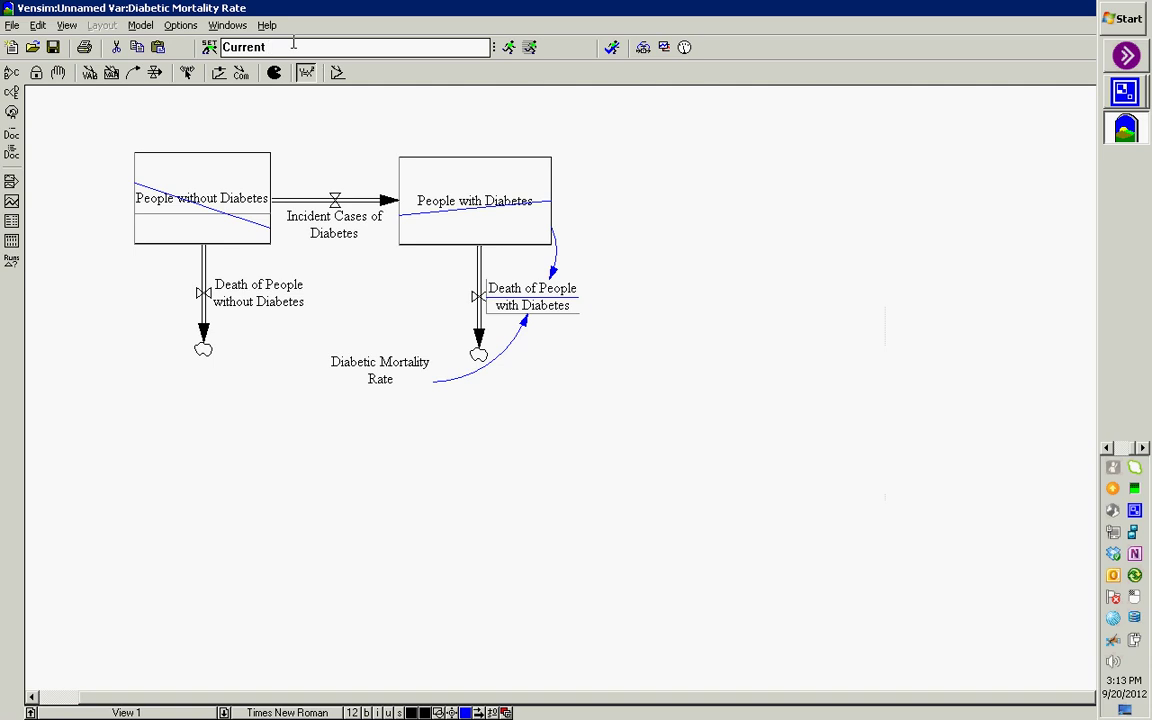
type("with Feedback")
key("Return")
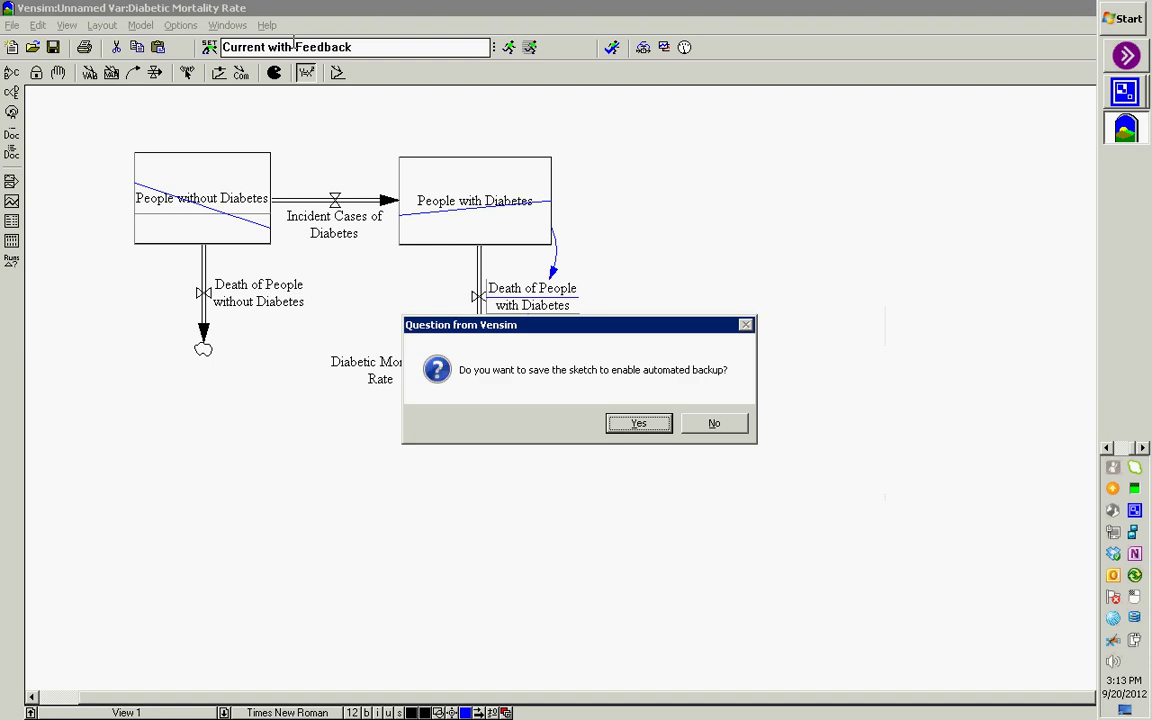
key("Tab")
key("Return")
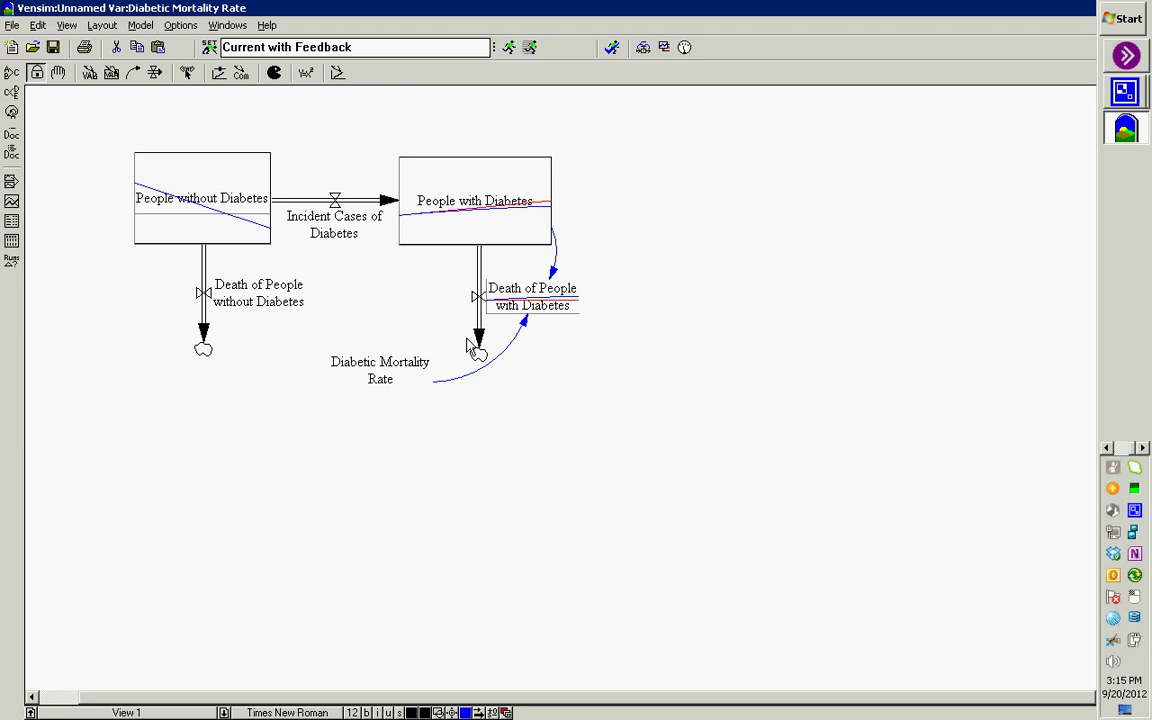
Graph the People with Diabetes stock to compare the Current with Feedback and Current runs, and close the graph
left_click(463, 230)
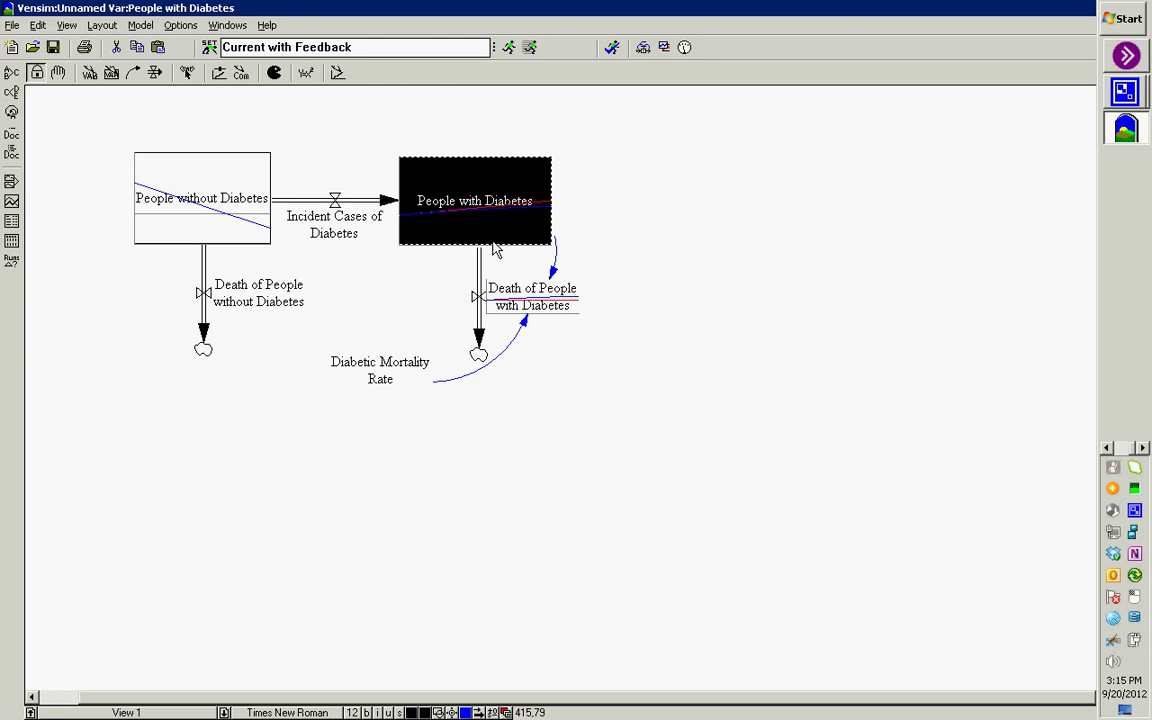
left_click(499, 228)
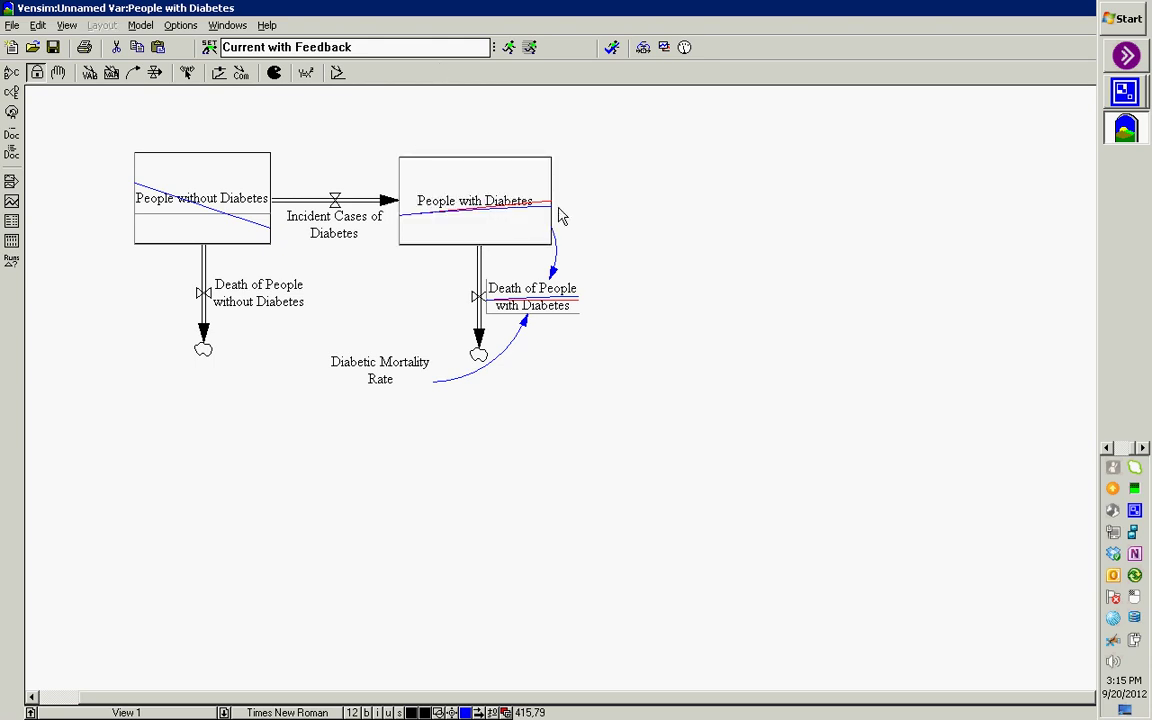
left_click(490, 224)
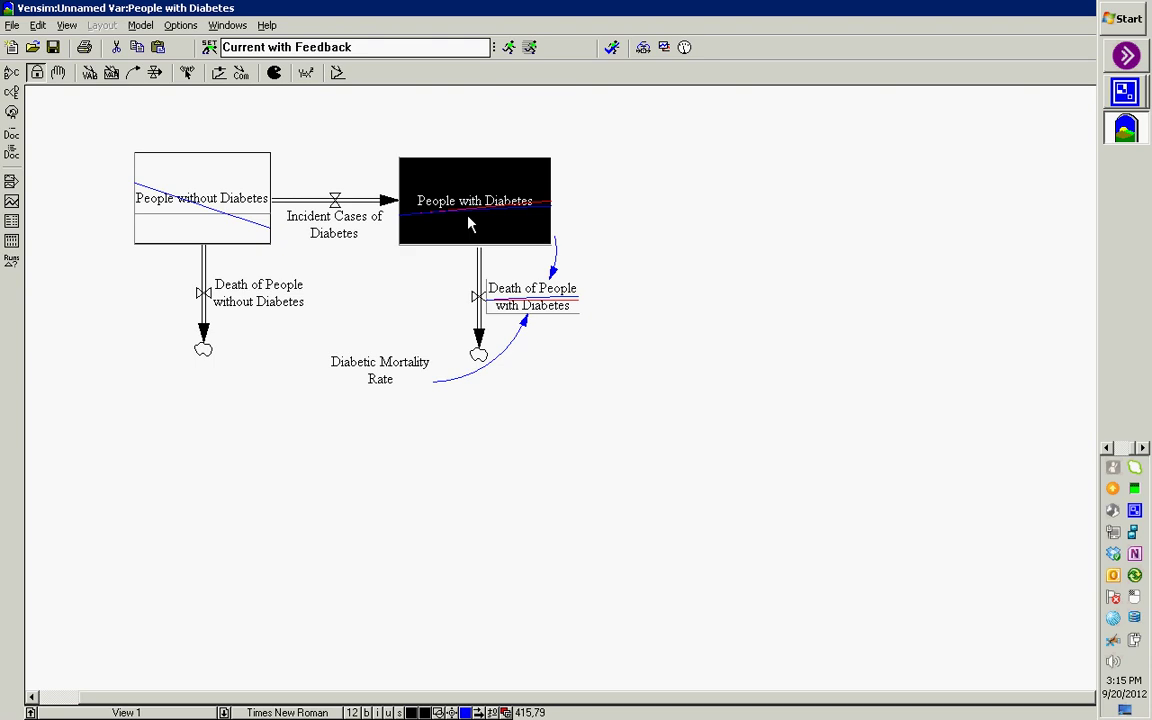
left_click(11, 201)
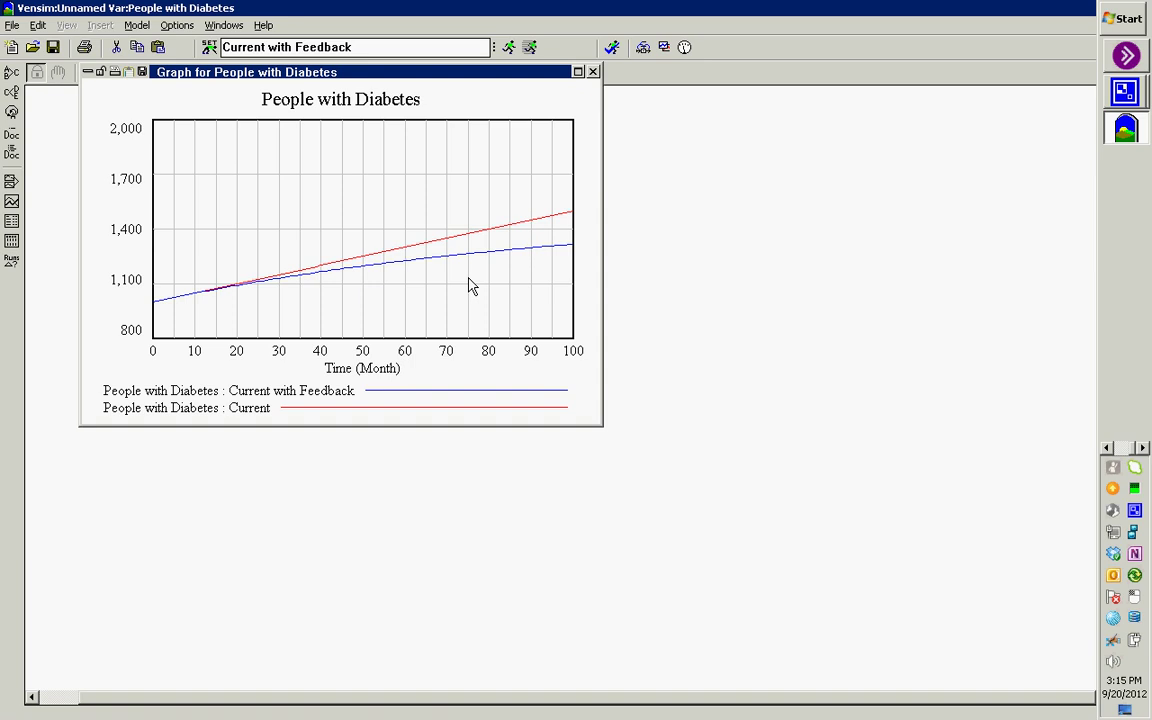
left_click(593, 72)
Graph the Death of People with Diabetes flow for both runs and close the graph
left_click(535, 306)
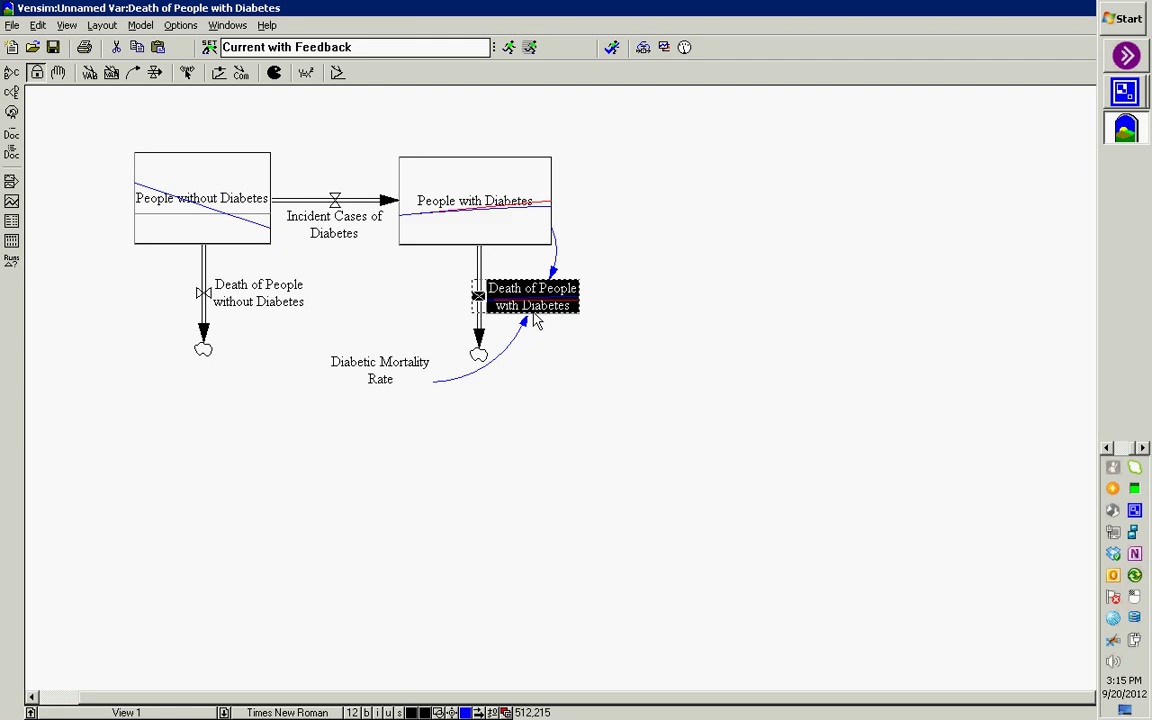
left_click(11, 201)
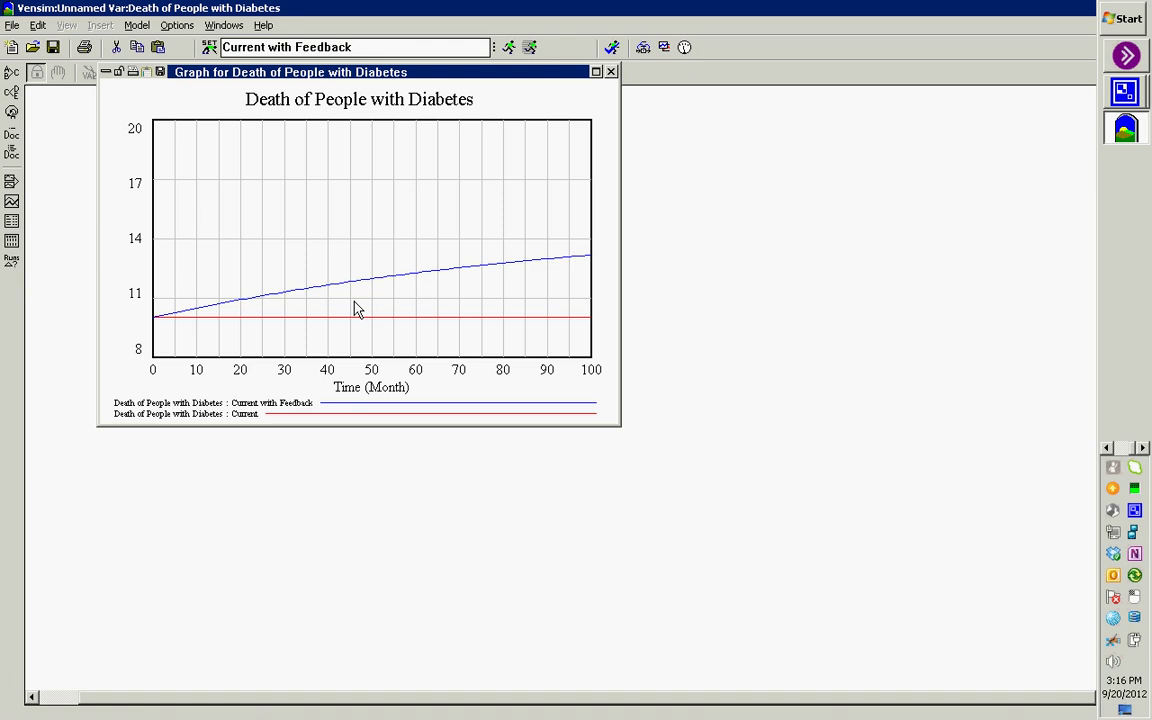
left_click(611, 72)
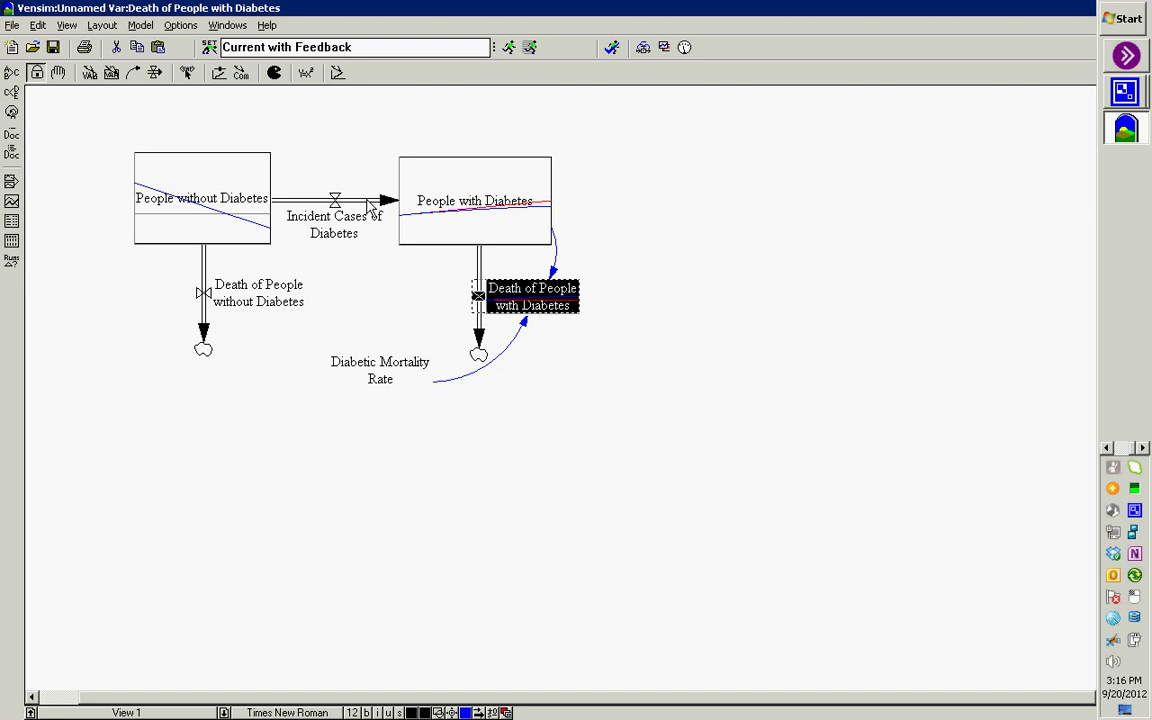
Graph the People with Diabetes stock again to examine how the two runs diverge, and close the graph
left_click(489, 227)
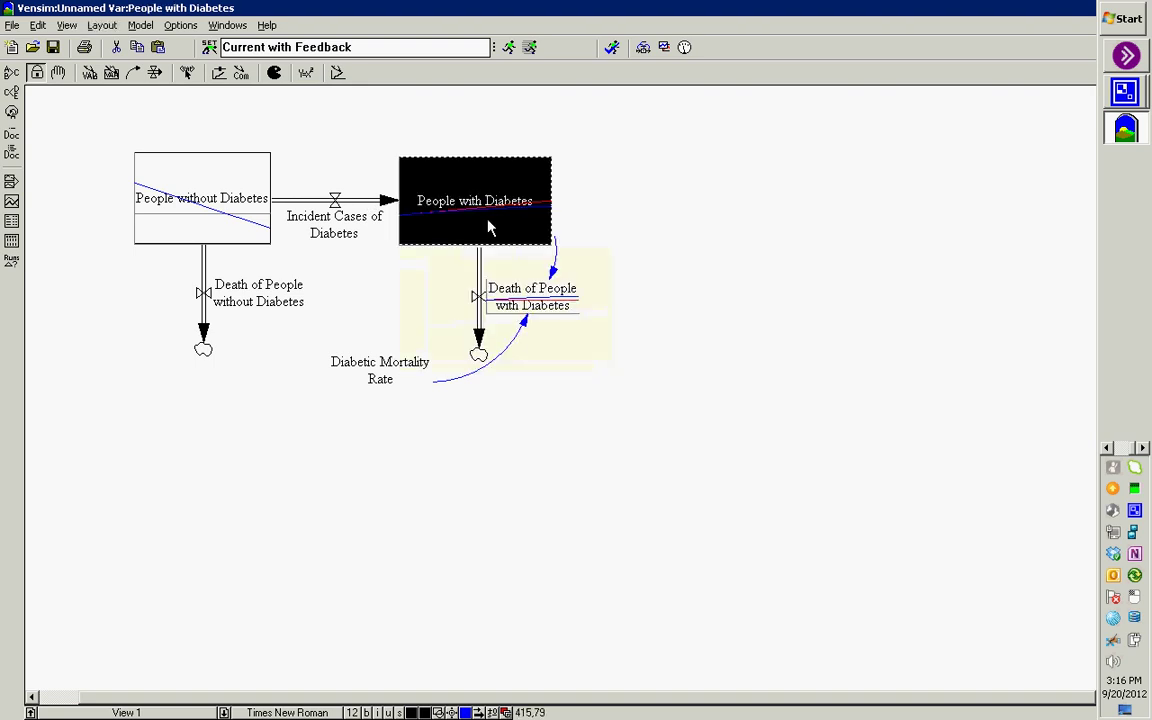
left_click(420, 228)
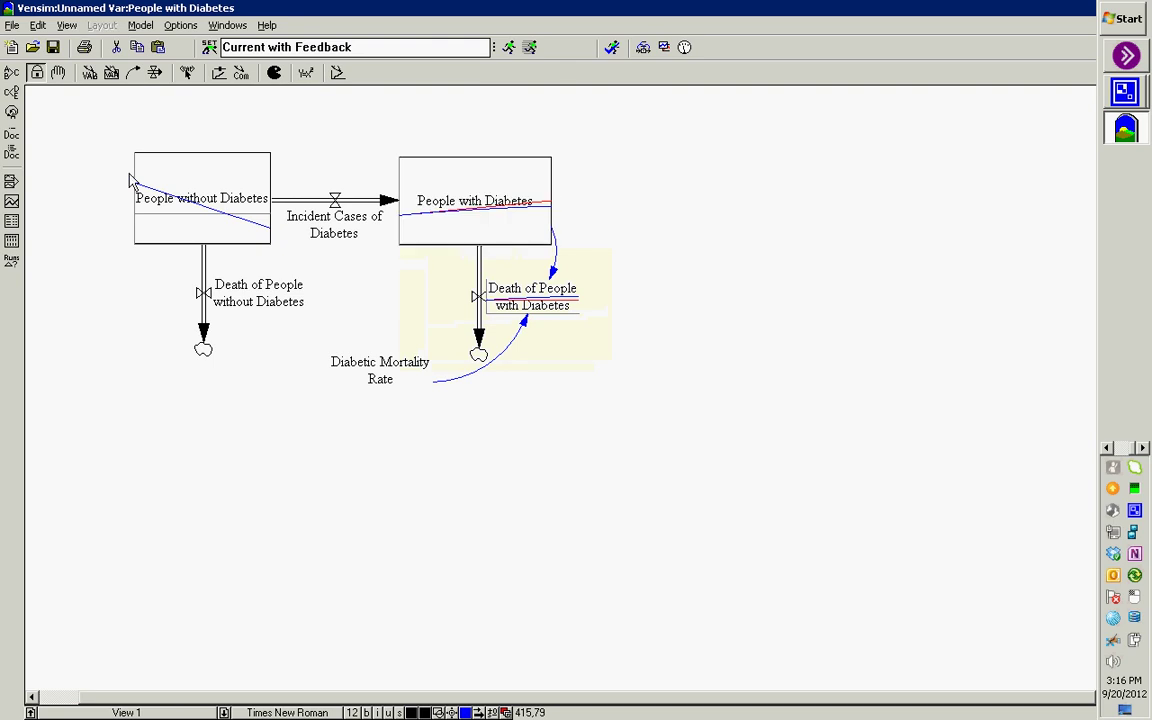
left_click(12, 202)
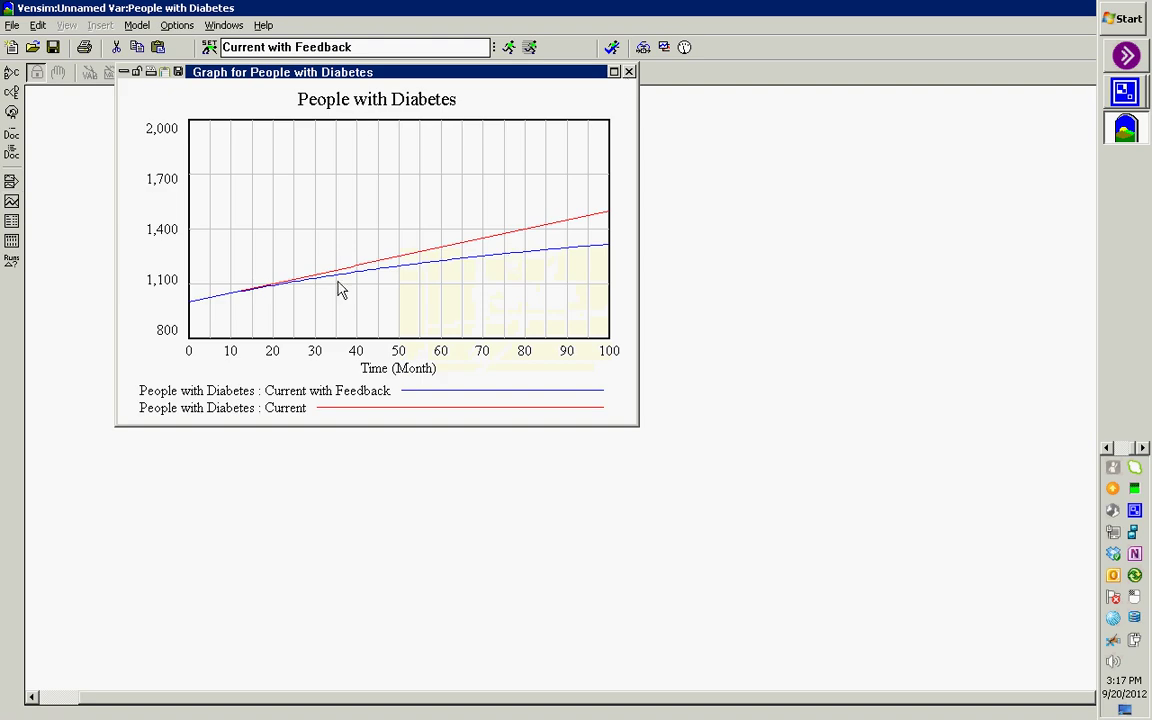
left_click(628, 71)
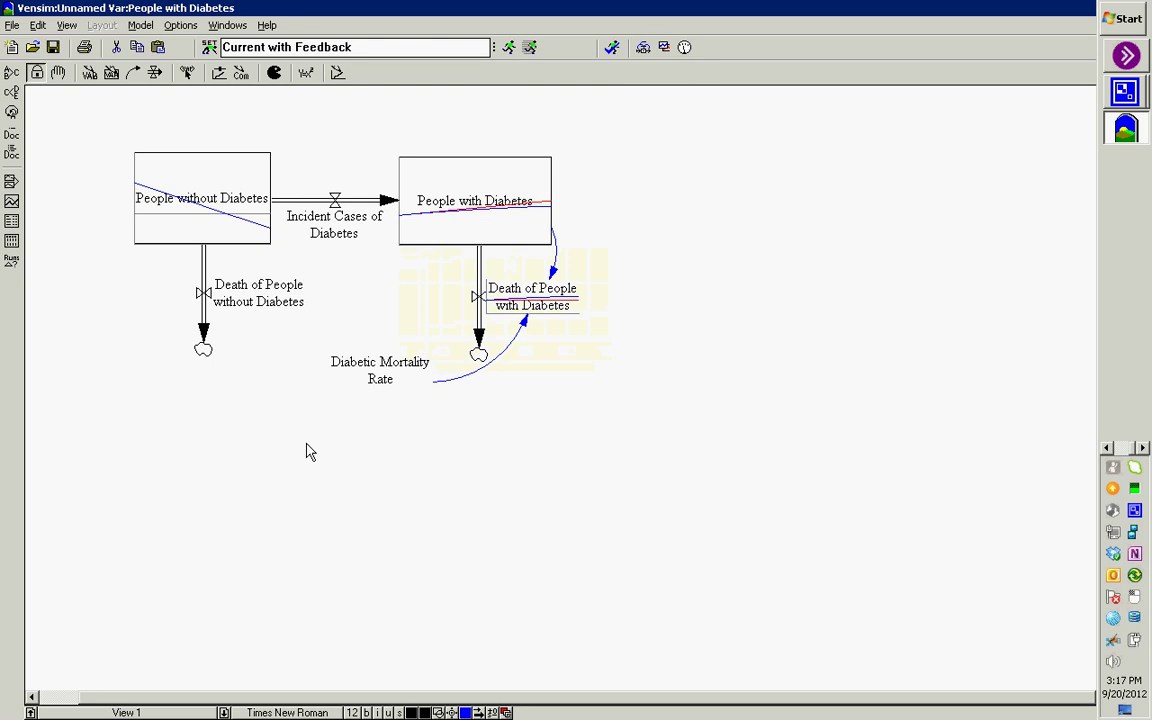
Set the model's final time to 1000 in the time bounds settings
left_click(141, 27)
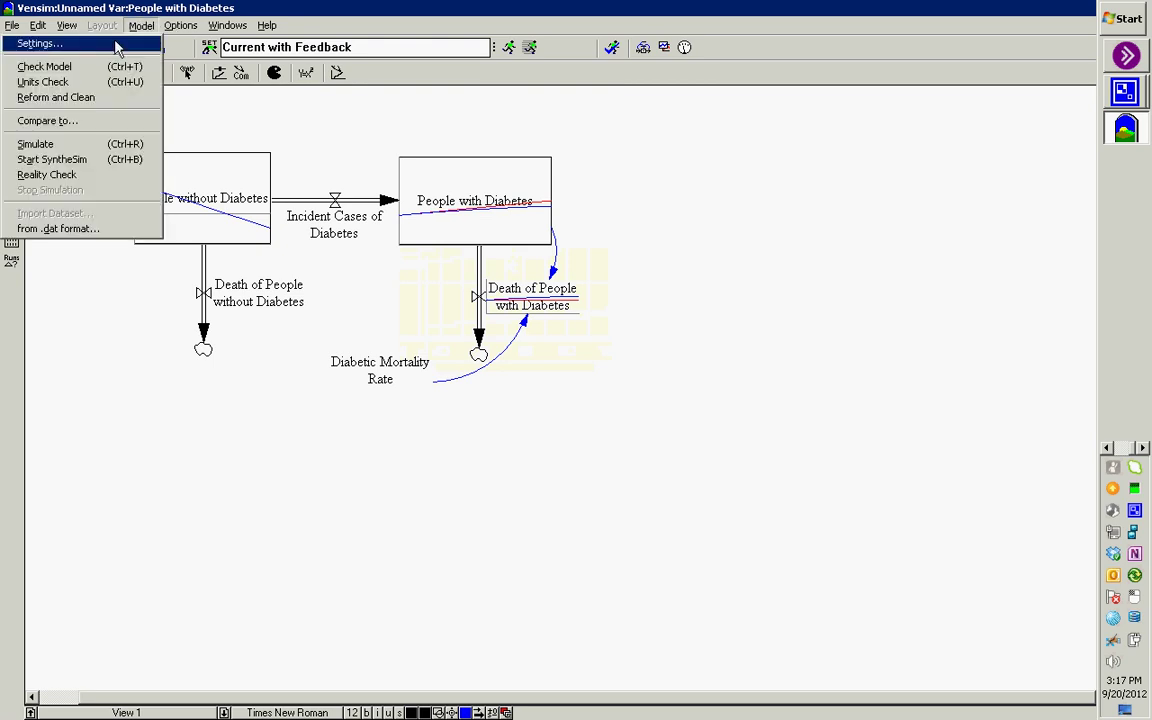
left_click(117, 45)
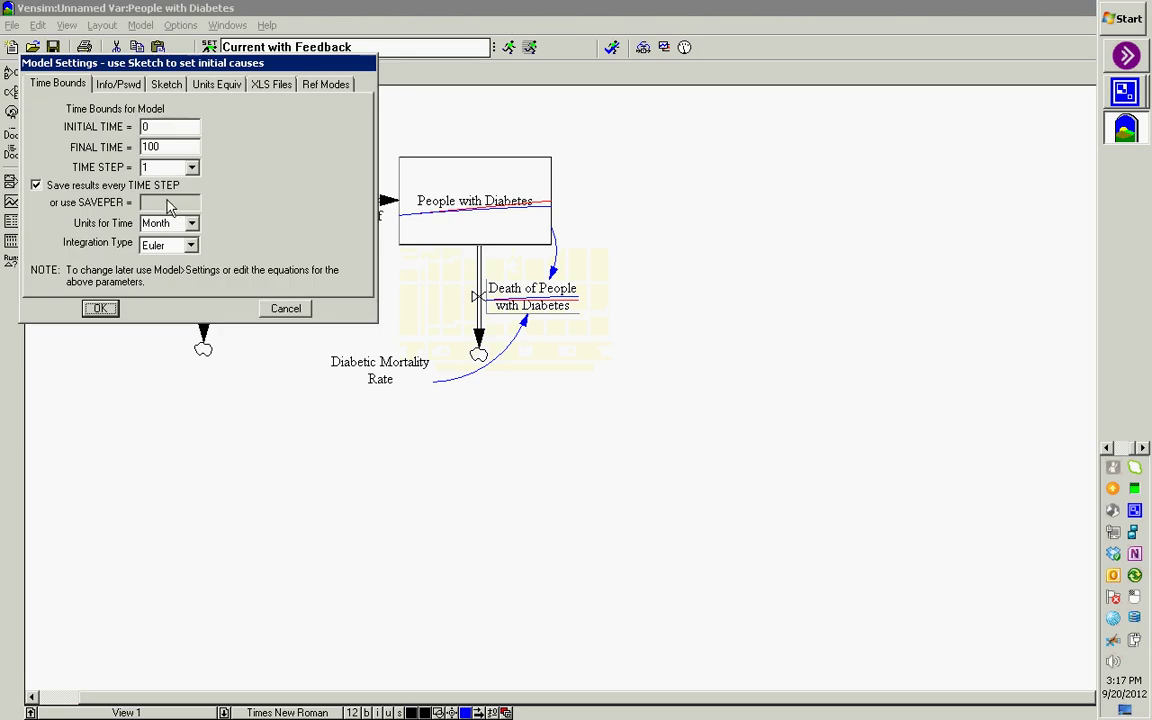
left_click(172, 128)
key("Return")
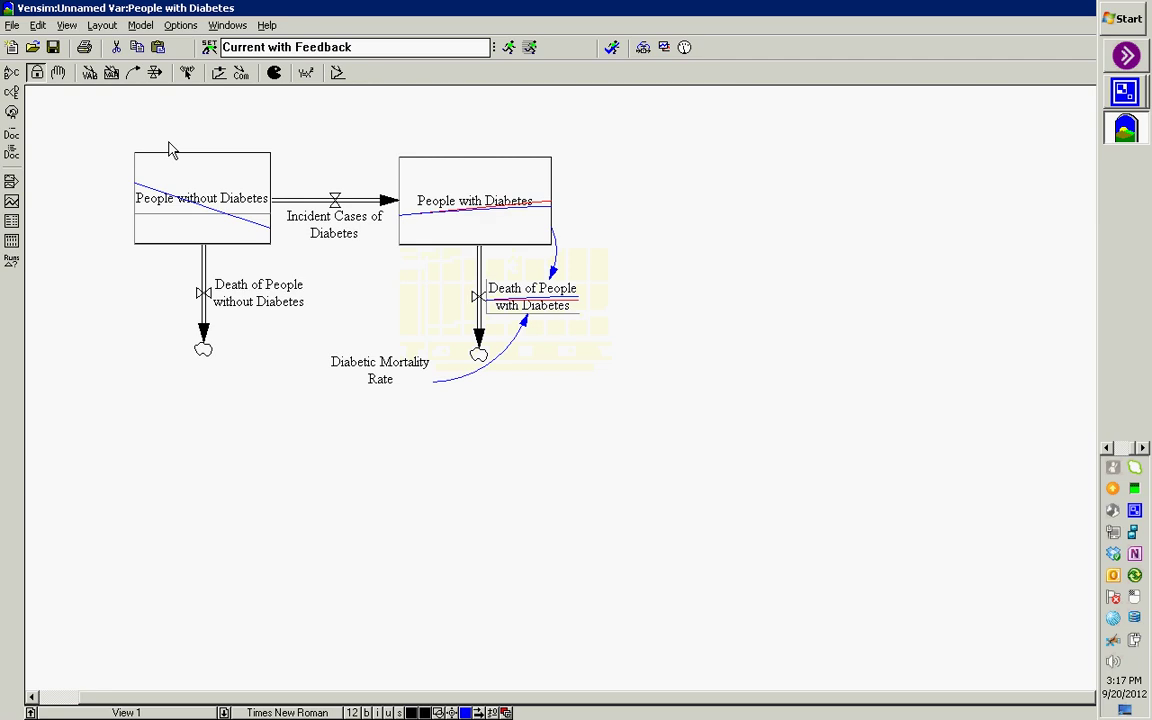
Rerun the simulation over the existing Current with Feedback run, declining to save the sketch for backup
left_click(507, 59)
key("Tab")
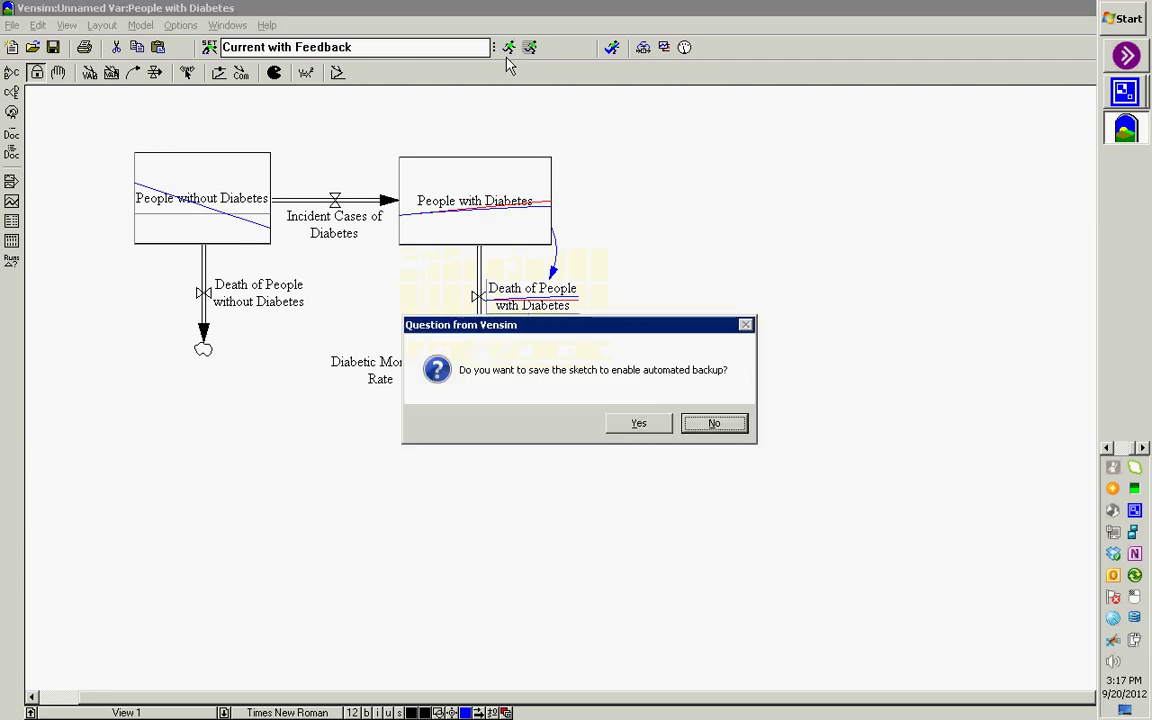
key("Return")
key("Return")
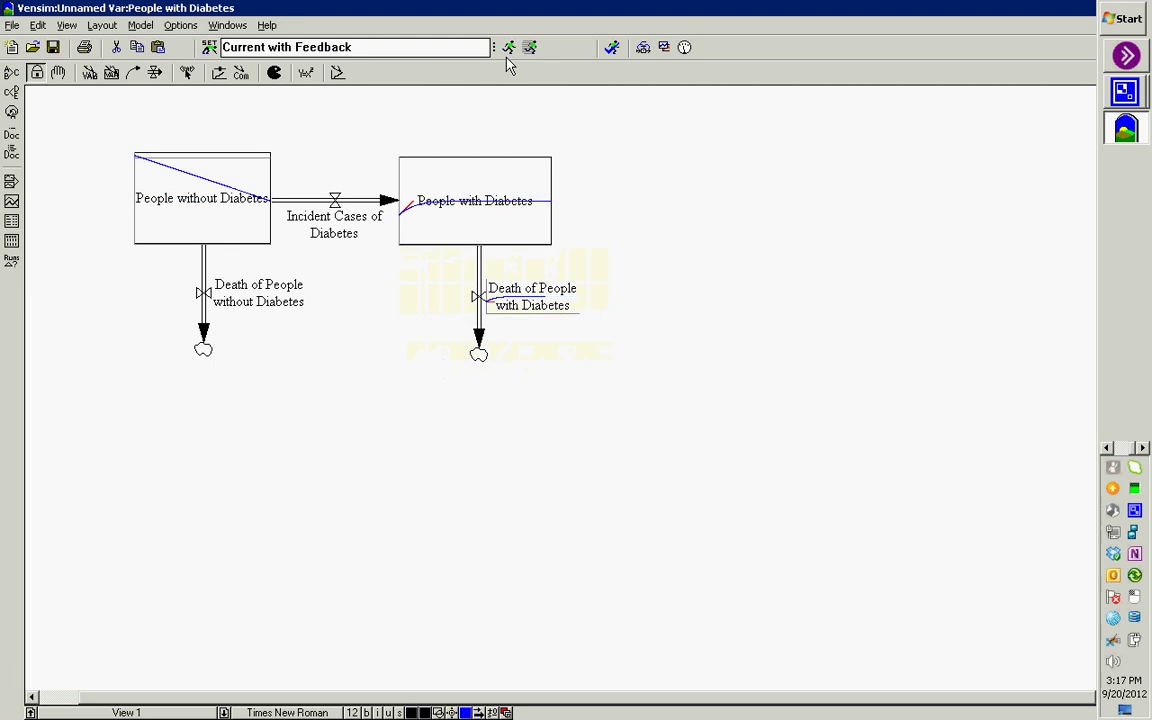
Graph People with Diabetes and People without Diabetes over the extended time range, closing each graph after examining it
left_click(11, 201)
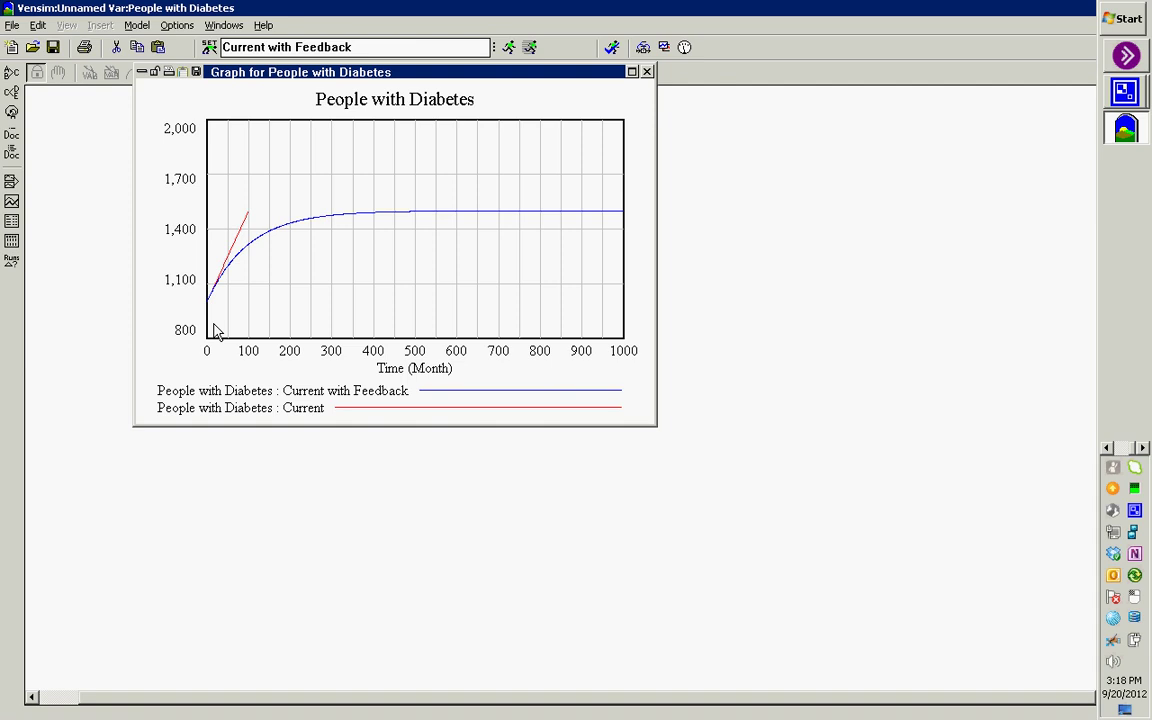
left_click(648, 72)
left_click(218, 185)
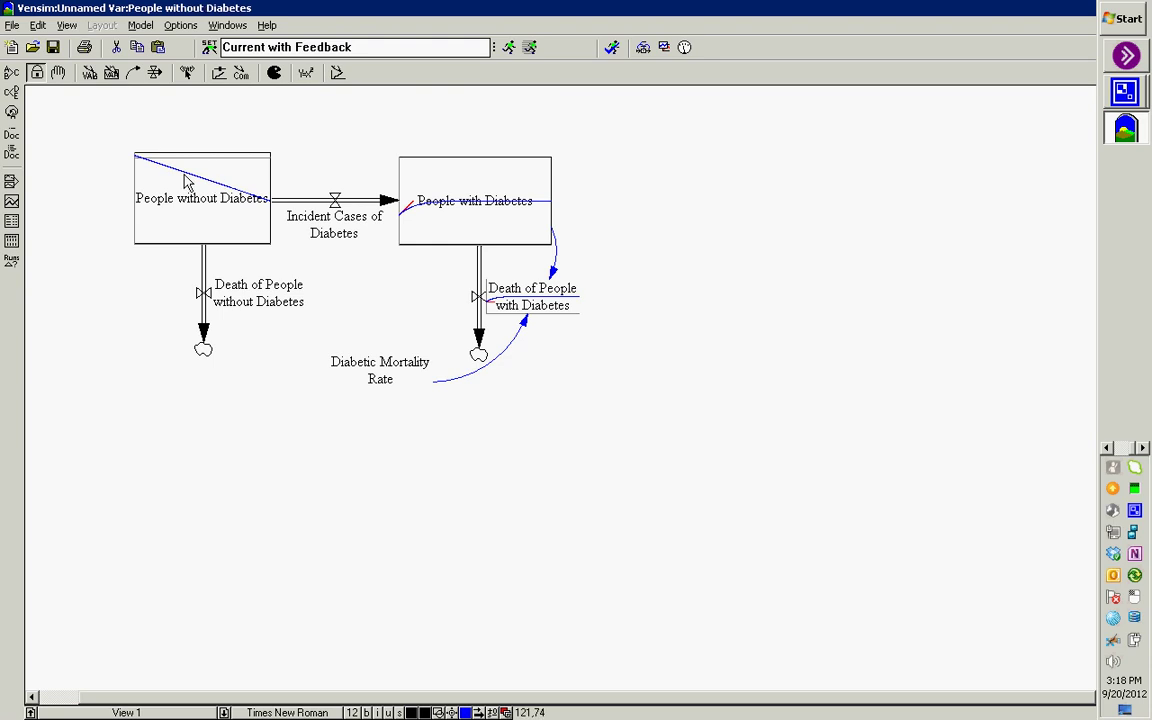
left_click(12, 201)
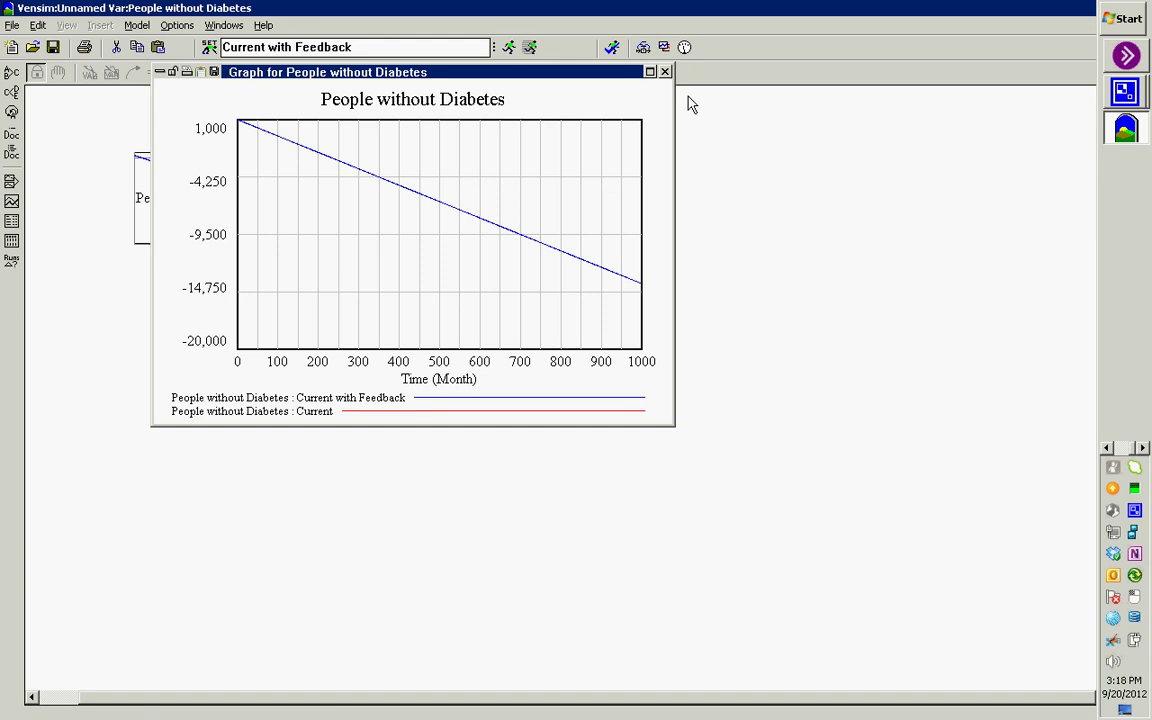
left_click(665, 72)
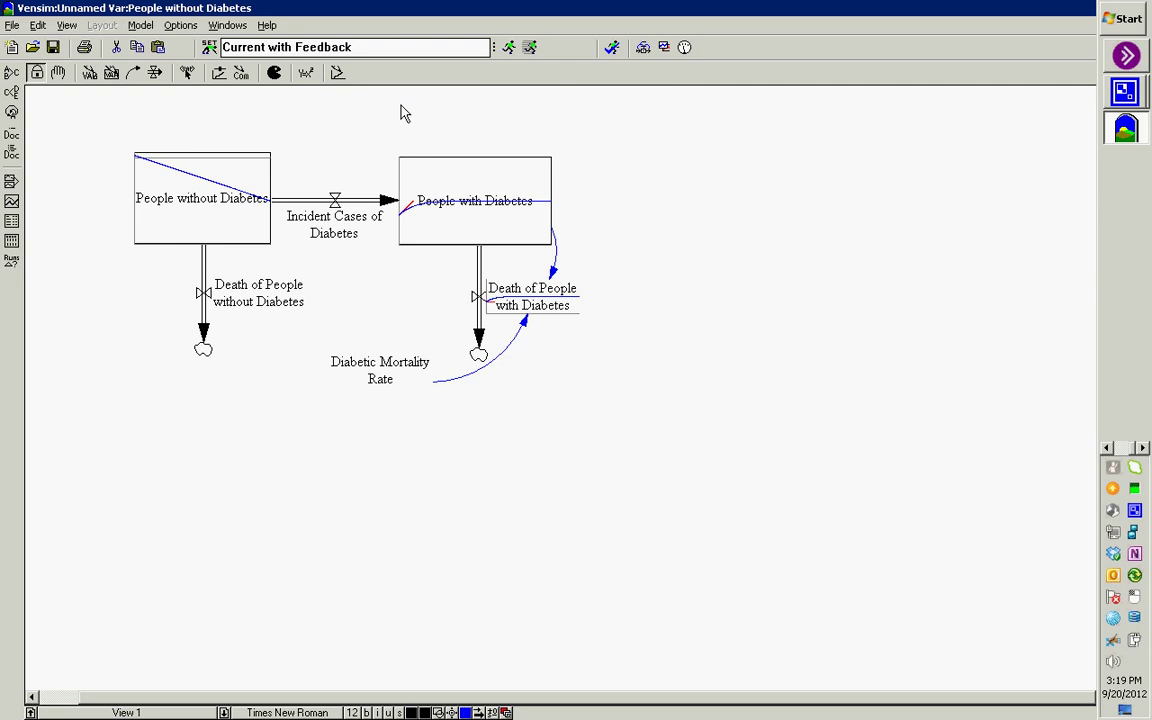
Graph People with Diabetes over the full 1000-month range to compare both runs, and close the graph
left_click(424, 172)
left_click(495, 238)
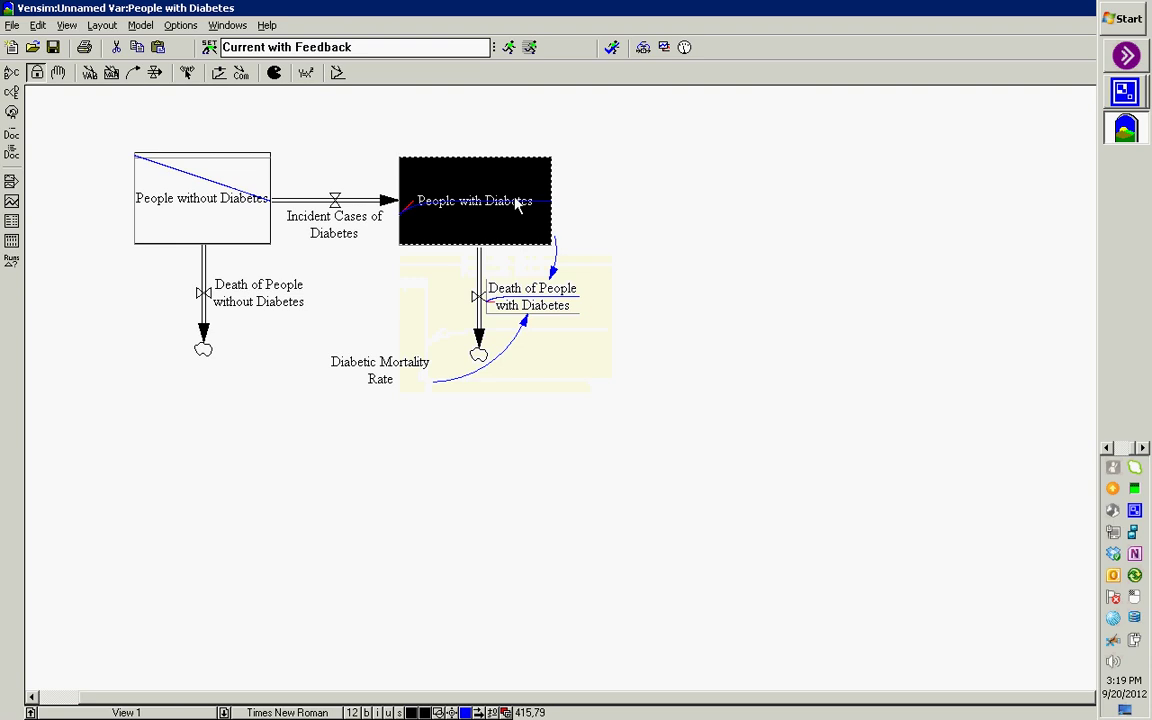
left_click(474, 214)
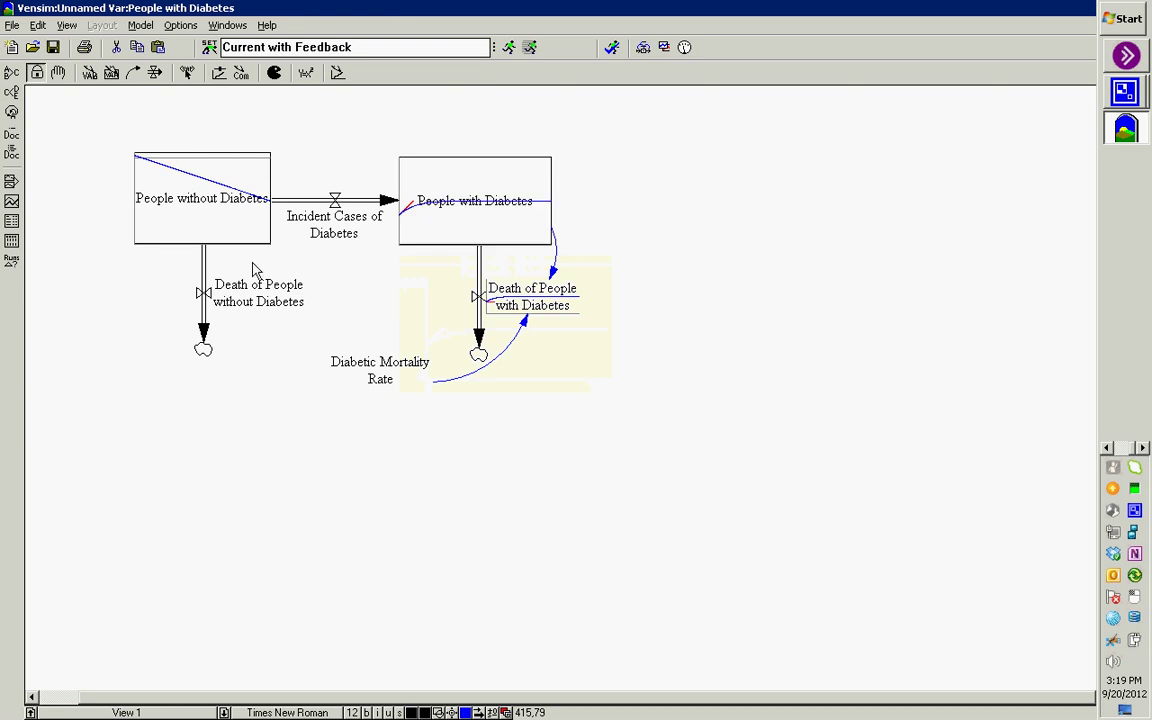
left_click(488, 202)
left_click(11, 201)
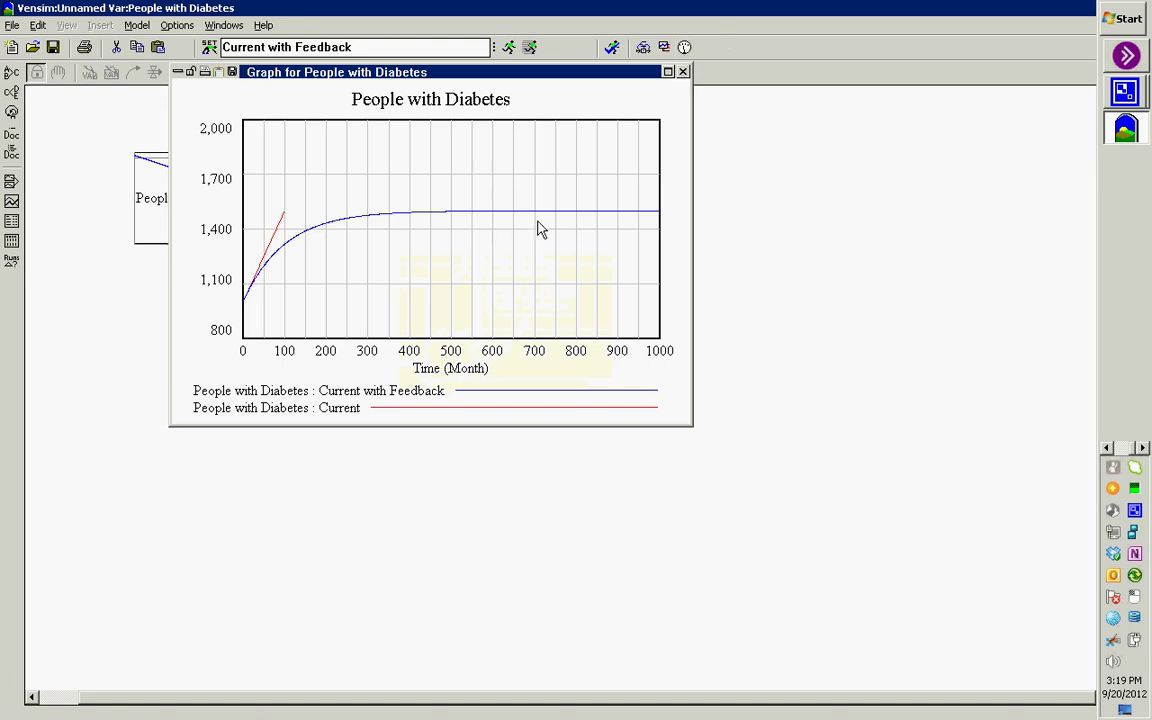
left_click(684, 72)
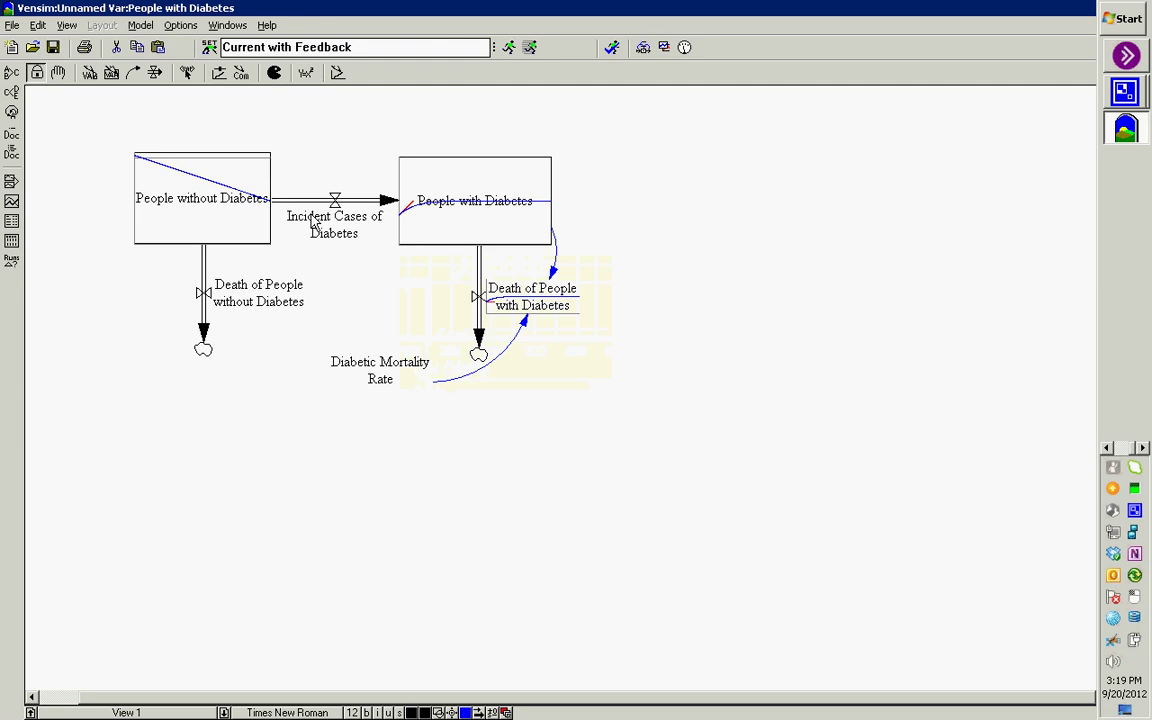
Review the equations of Incident Cases of Diabetes and Death of People with Diabetes, leaving both as they are
left_click(306, 74)
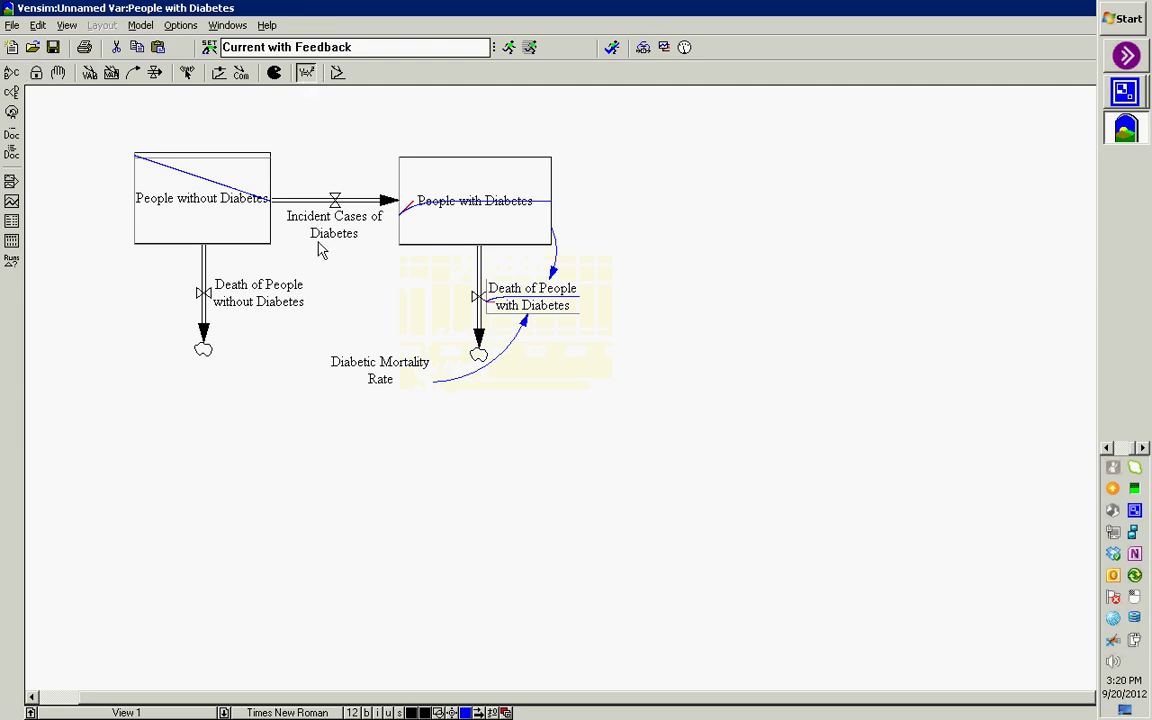
left_click(319, 246)
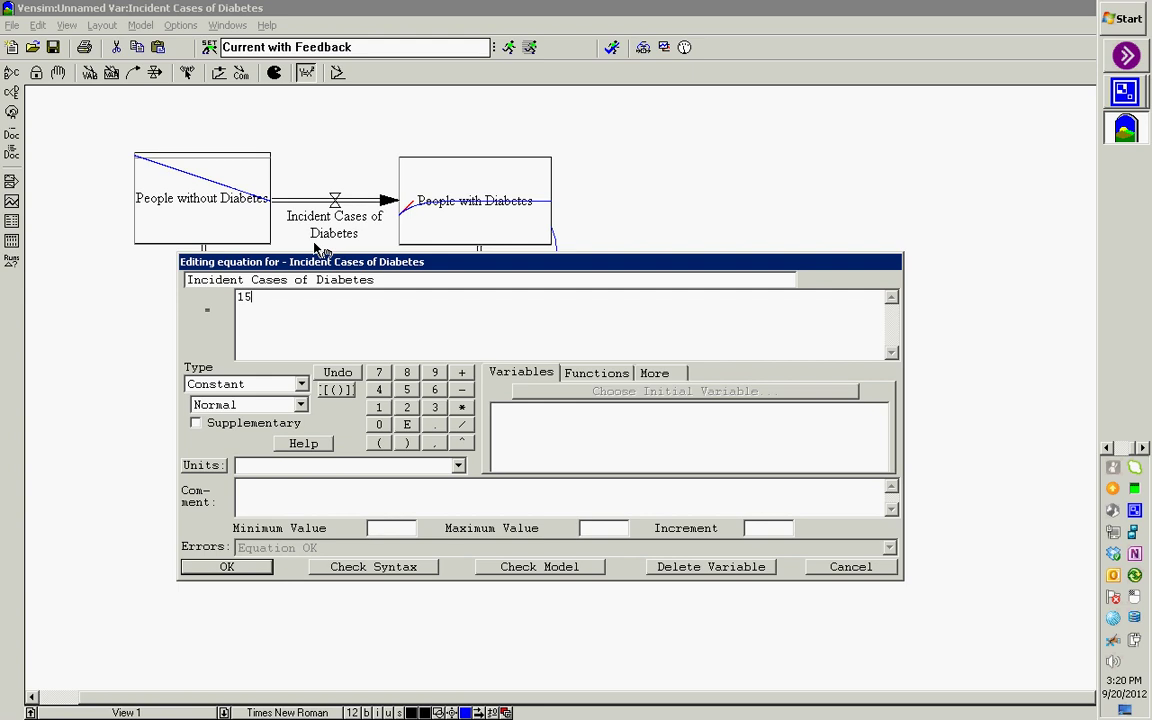
key("Return")
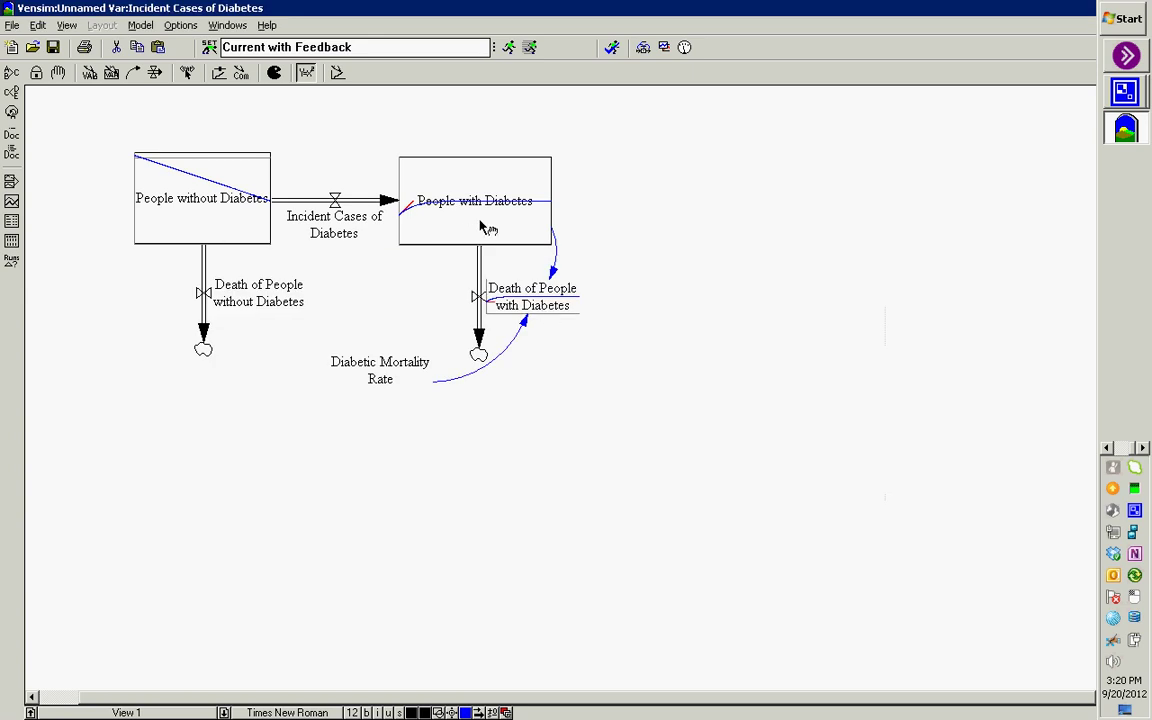
mouse_move(522, 314)
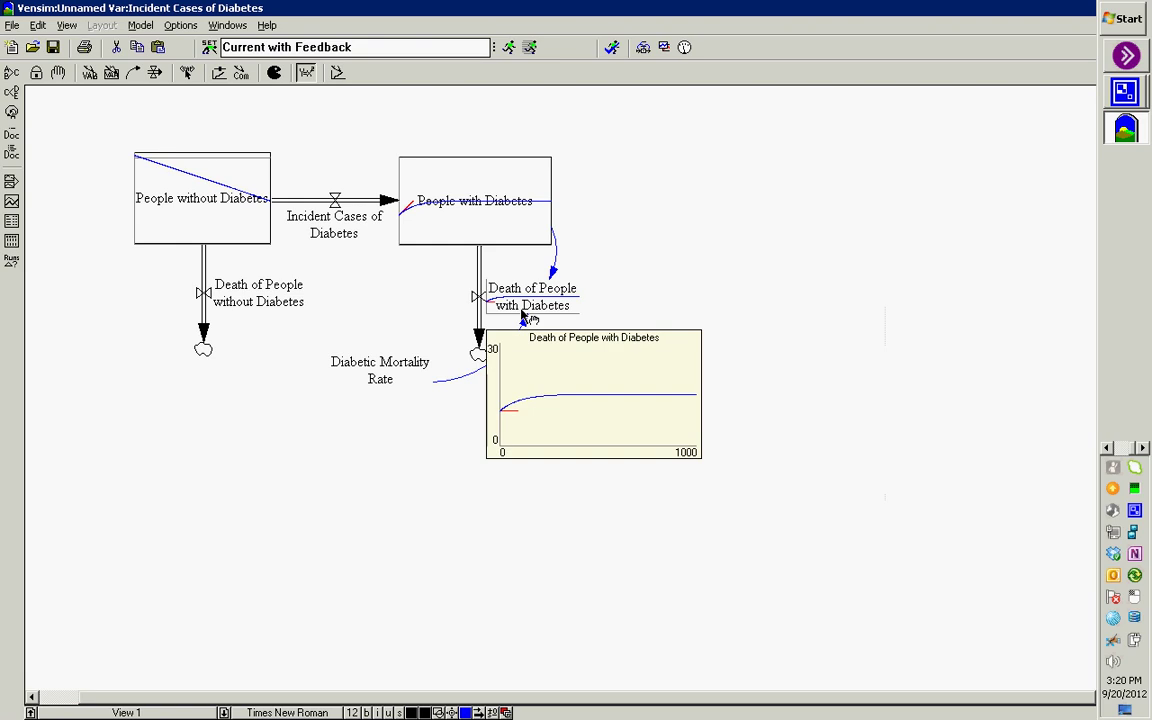
left_click(522, 314)
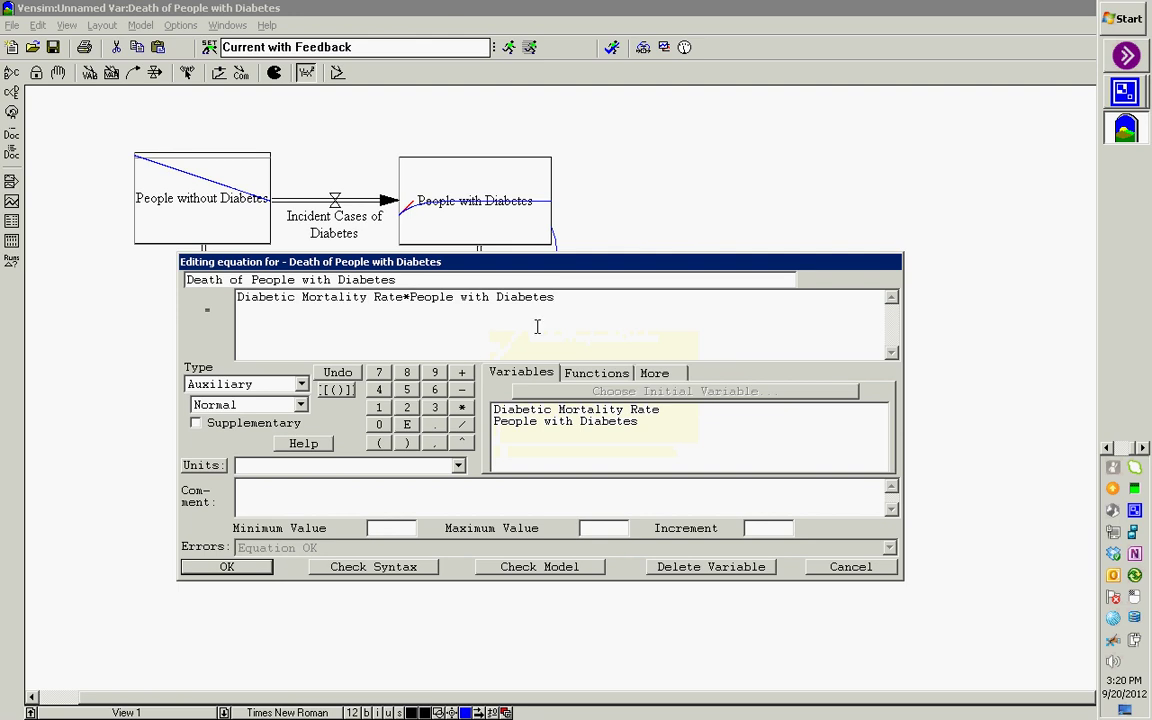
left_click(848, 566)
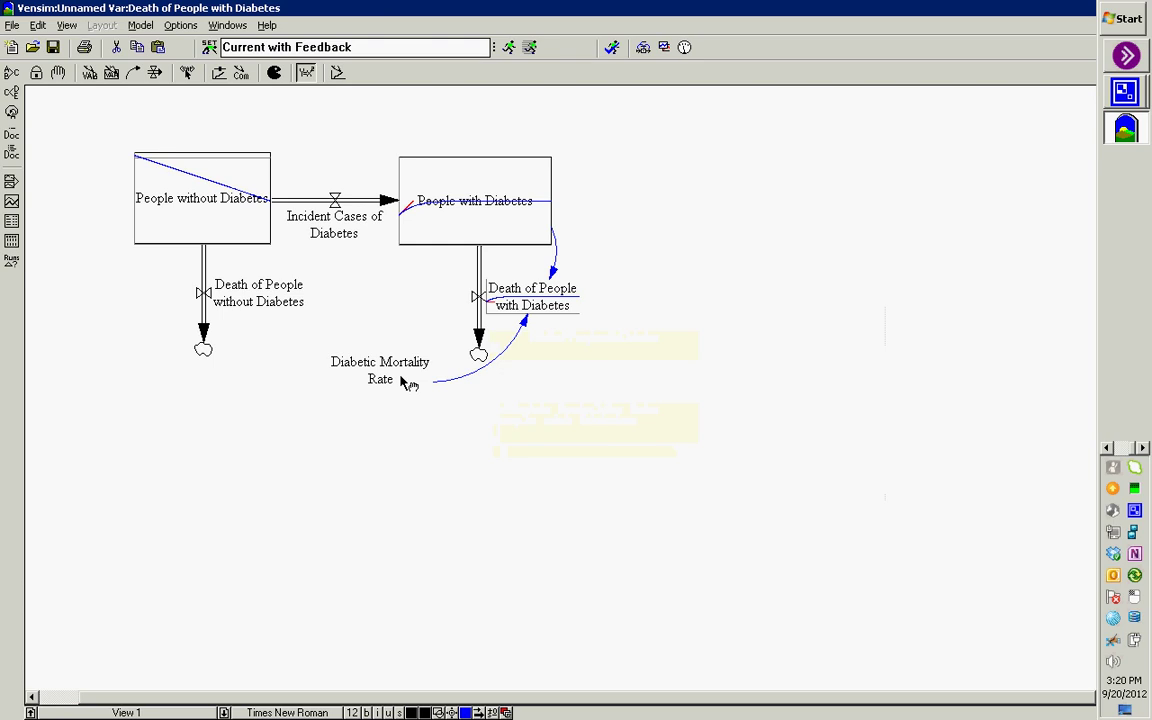
Graph the People with Diabetes stock again to examine how it levels off, and close the graph
mouse_move(527, 290)
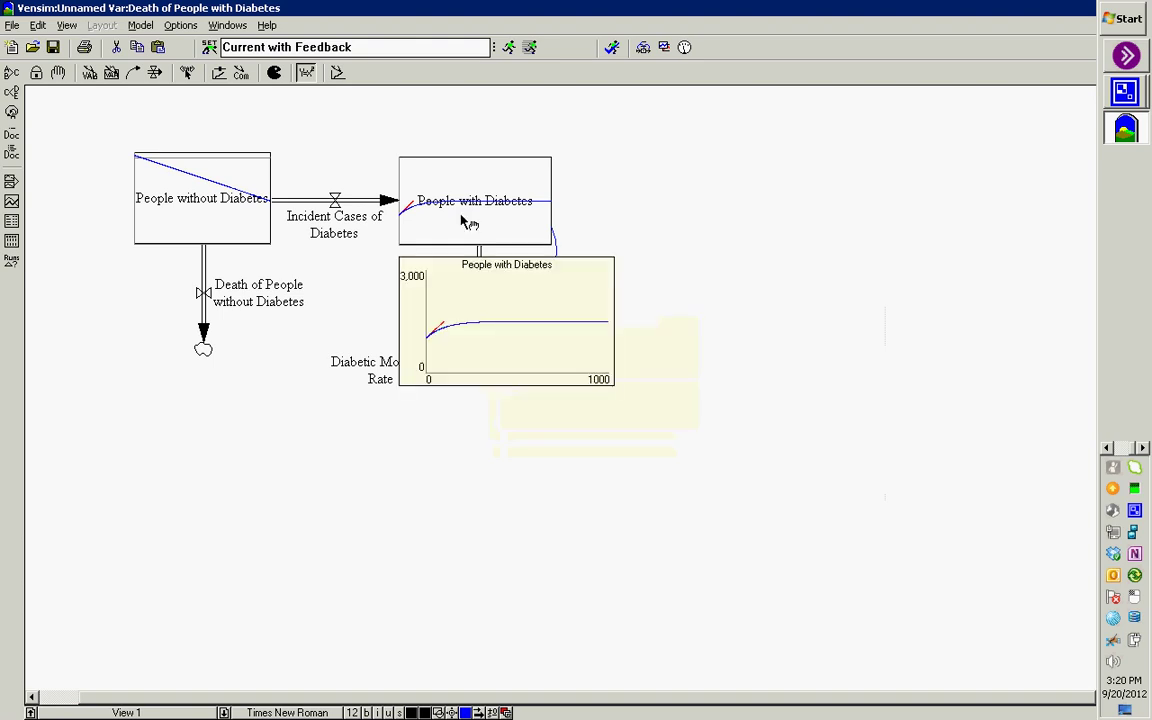
left_click(58, 73)
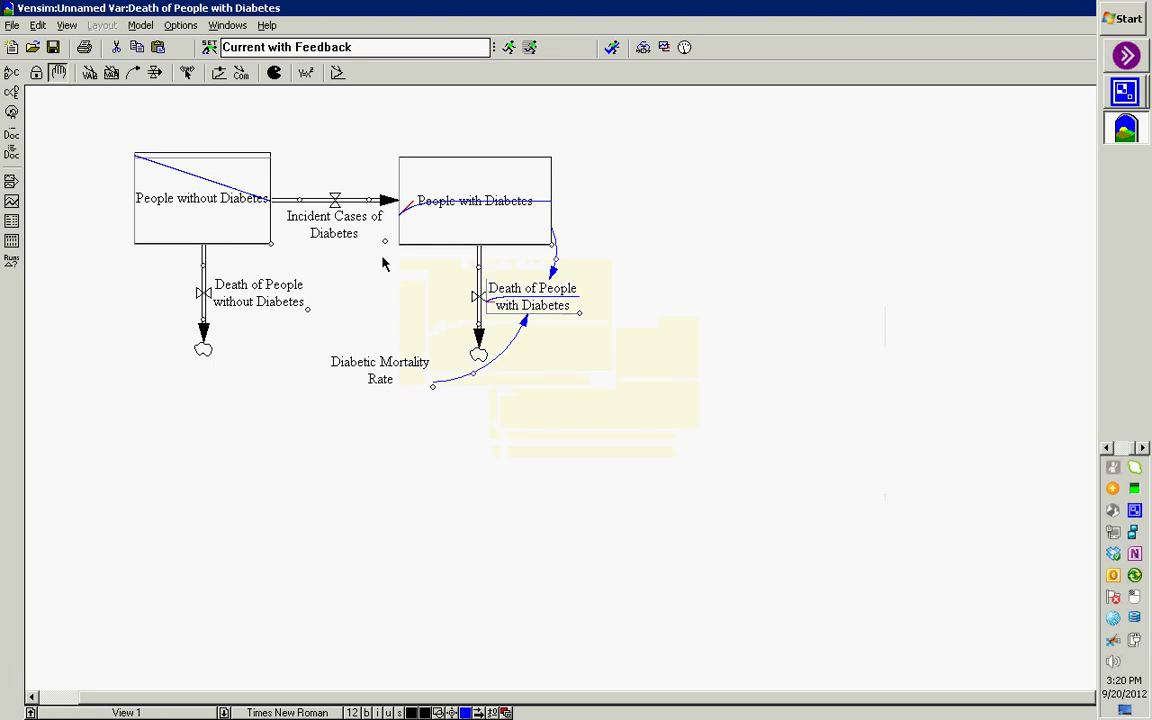
left_click(491, 224)
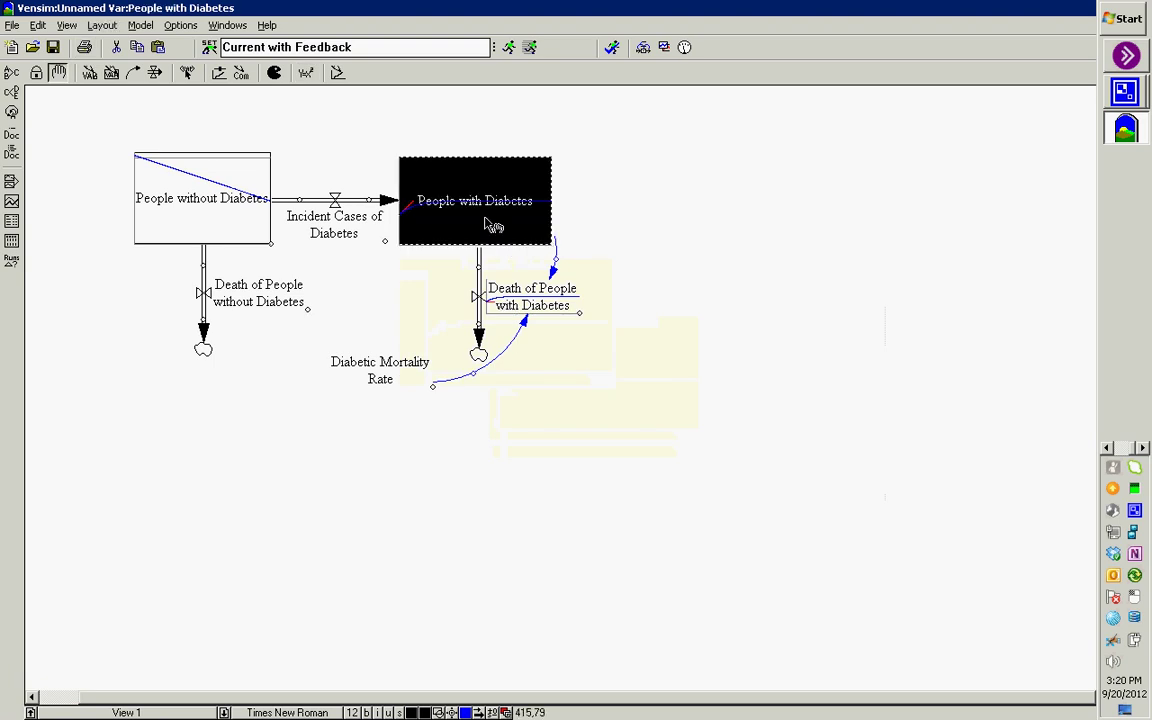
left_click(11, 201)
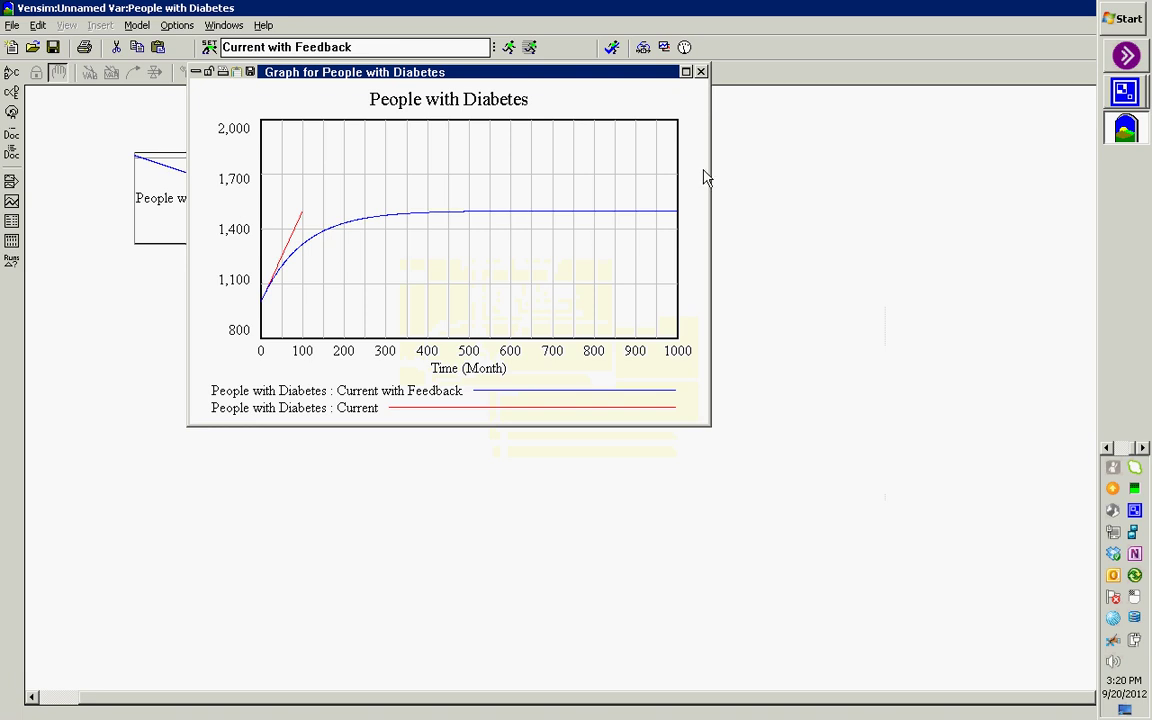
left_click(700, 72)
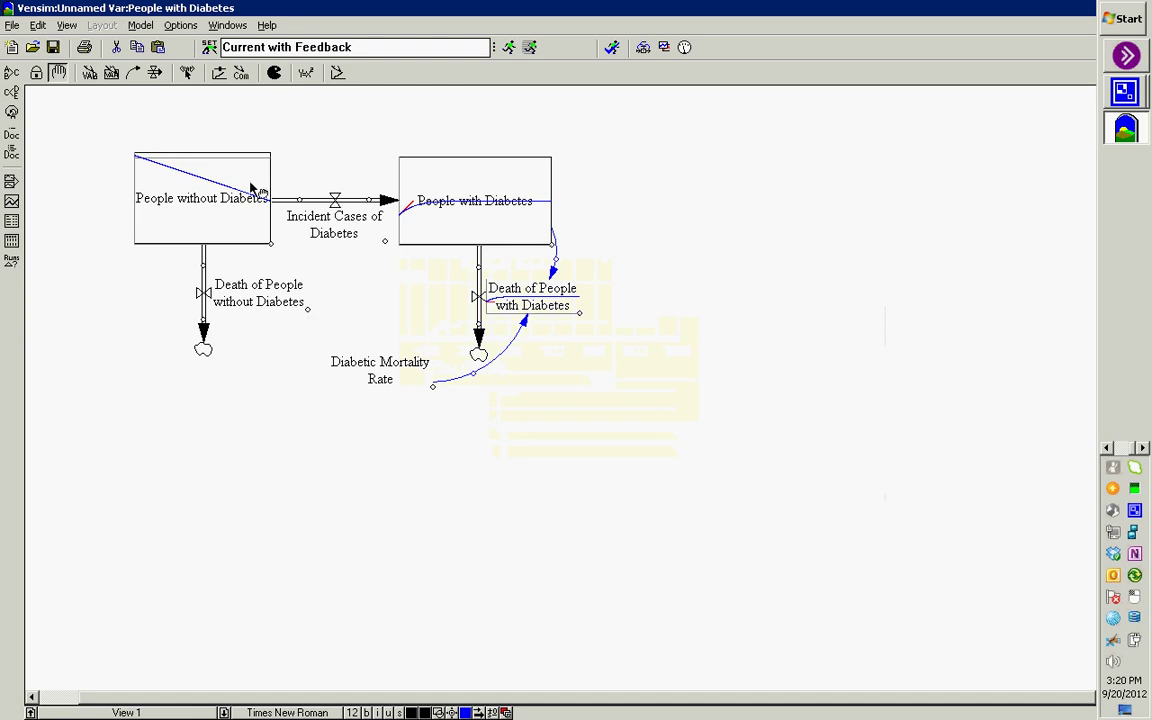
Add a variable named Diabetes incidence Rate above the flow between the two stocks
mouse_move(255, 190)
left_click(89, 75)
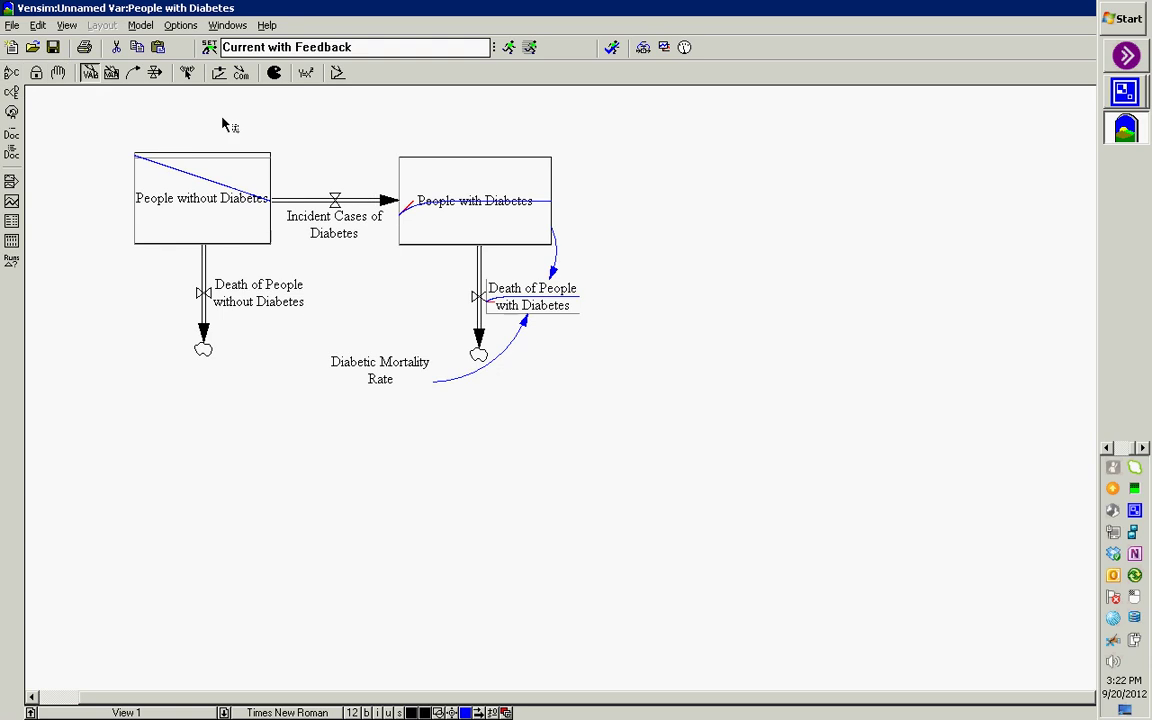
left_click(288, 131)
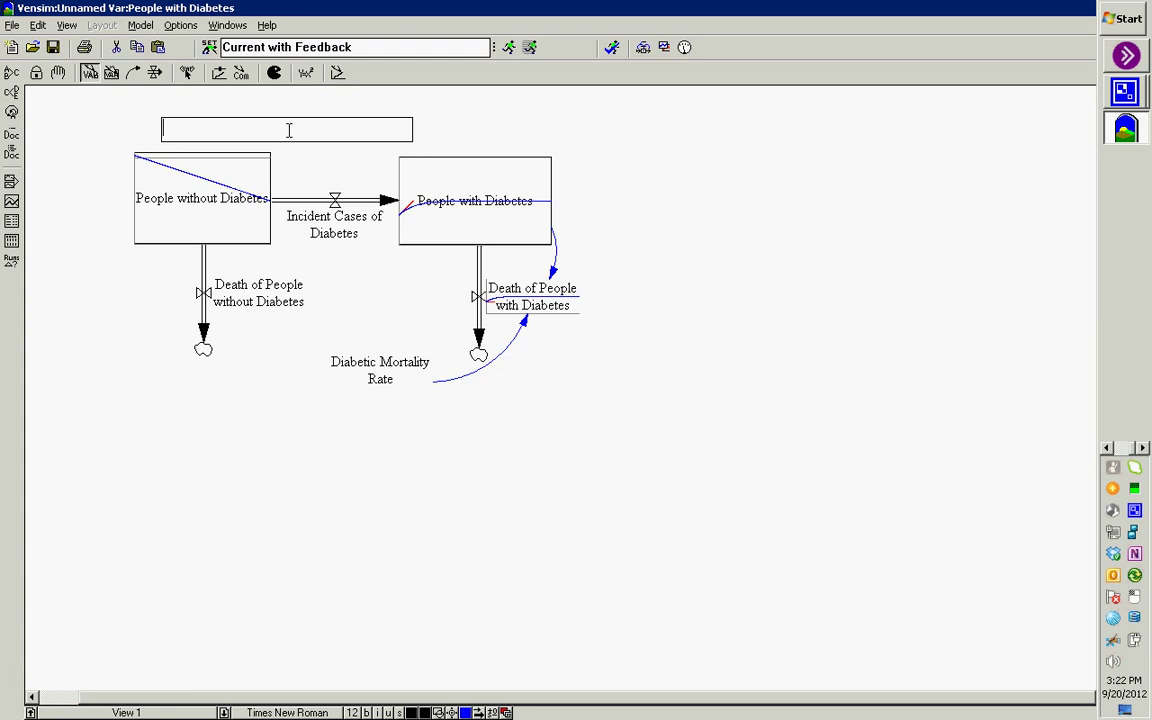
type("Diabetes incidence Rate")
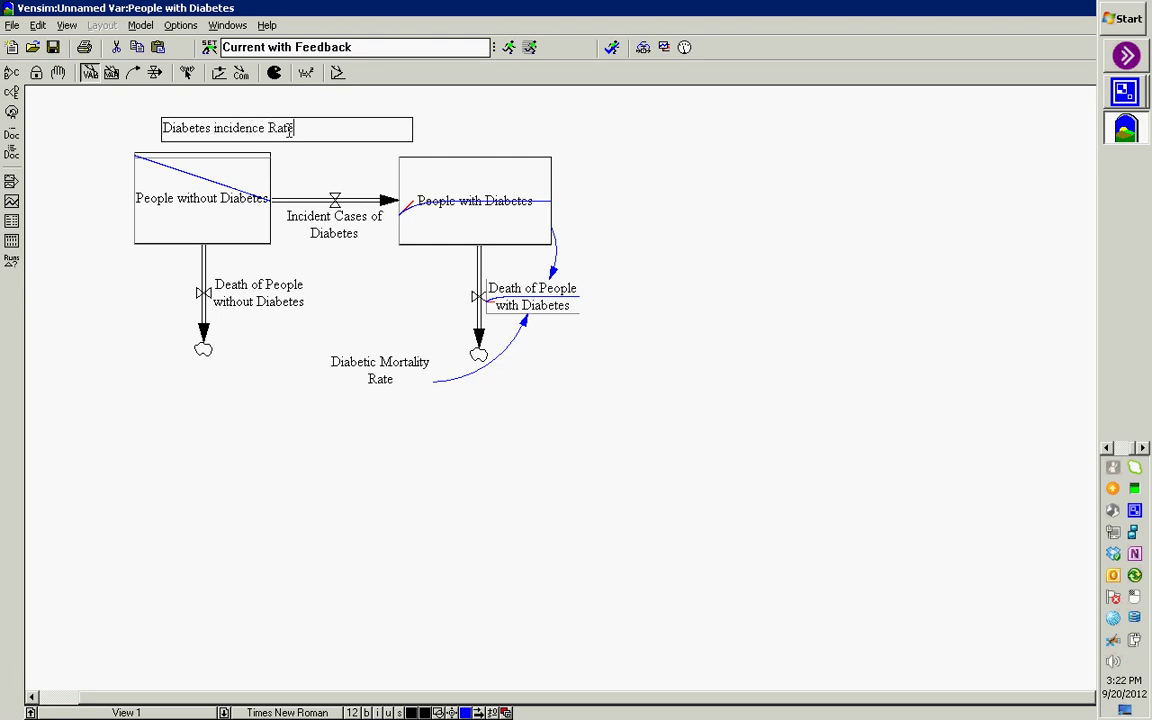
key("Return")
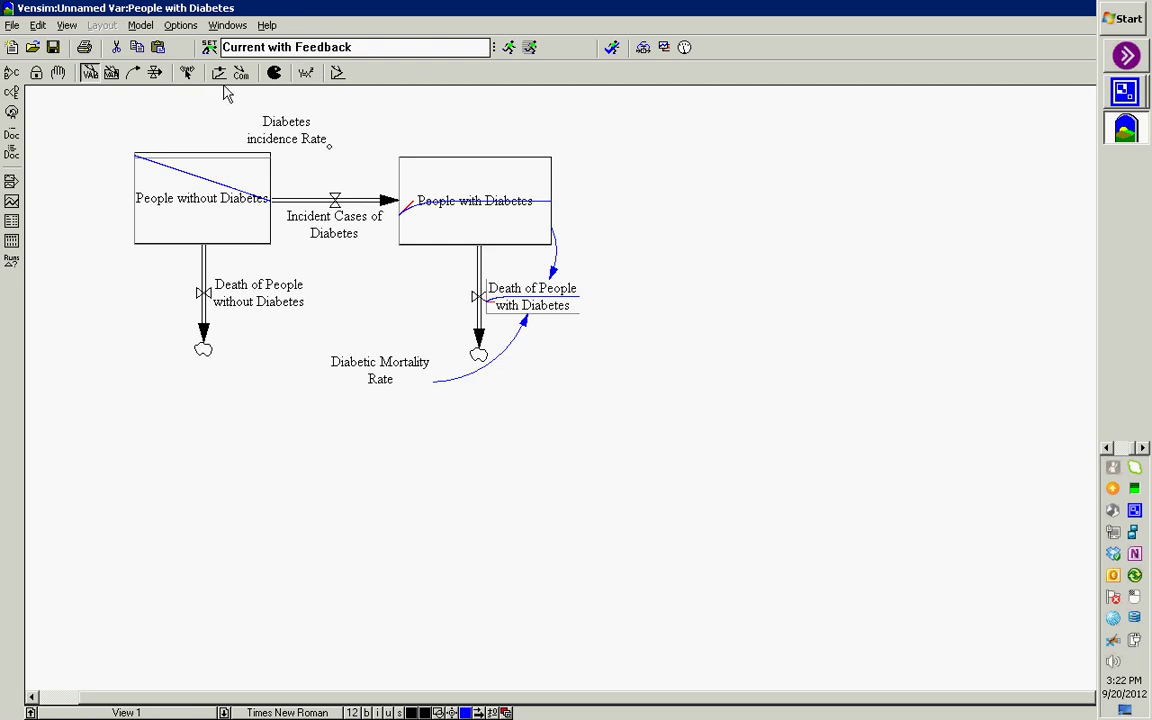
Set the equation of Diabetes incidence Rate to the constant 0.02
left_click(306, 72)
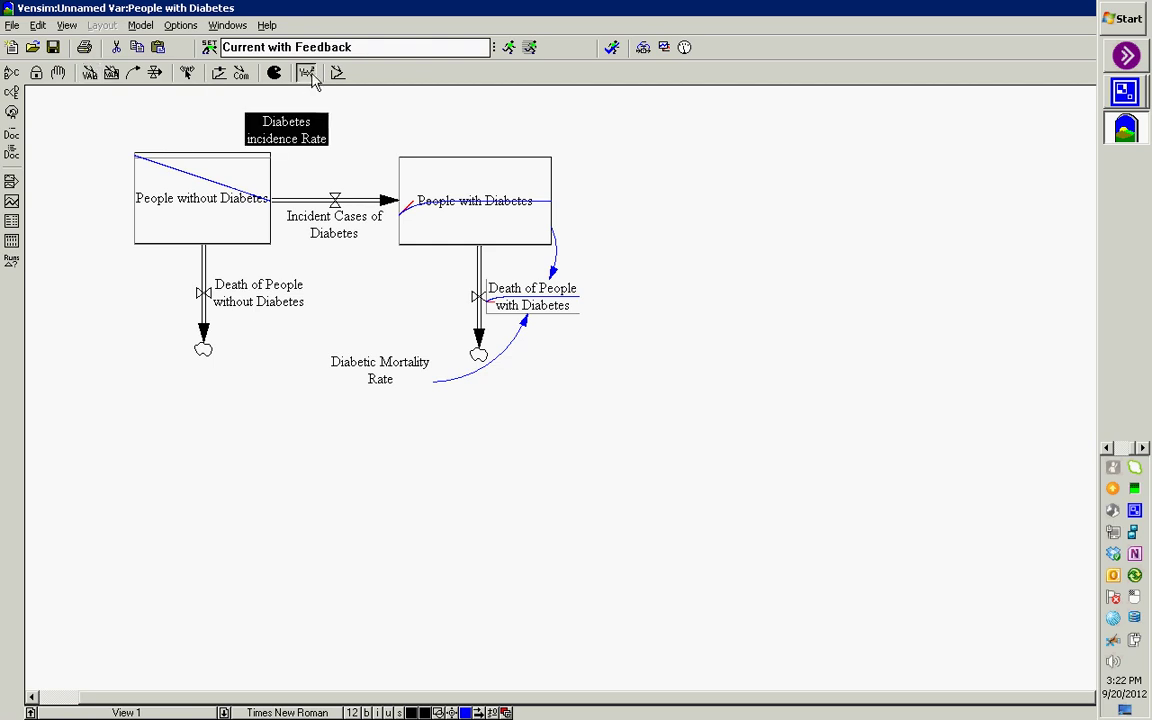
left_click(314, 138)
type("0.02")
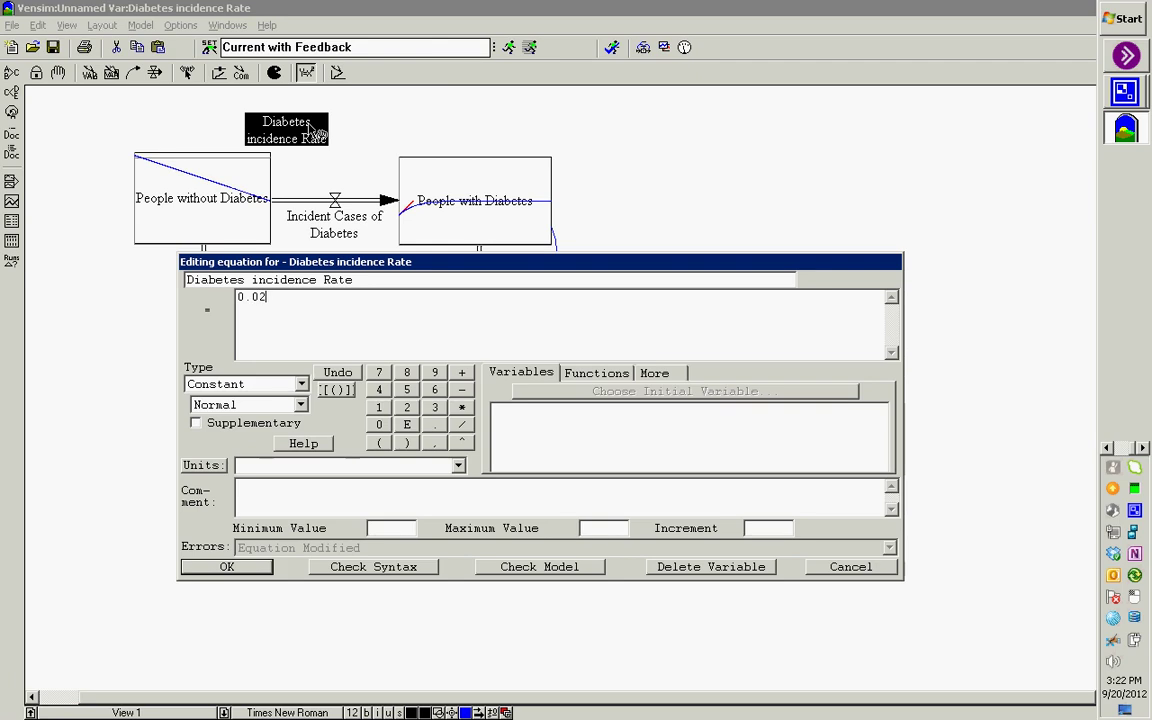
key("Return")
Draw arrows from Diabetes incidence Rate and People without Diabetes to Incident Cases of Diabetes, adjusting the variable's position and the stock arrow's curve
left_click(133, 73)
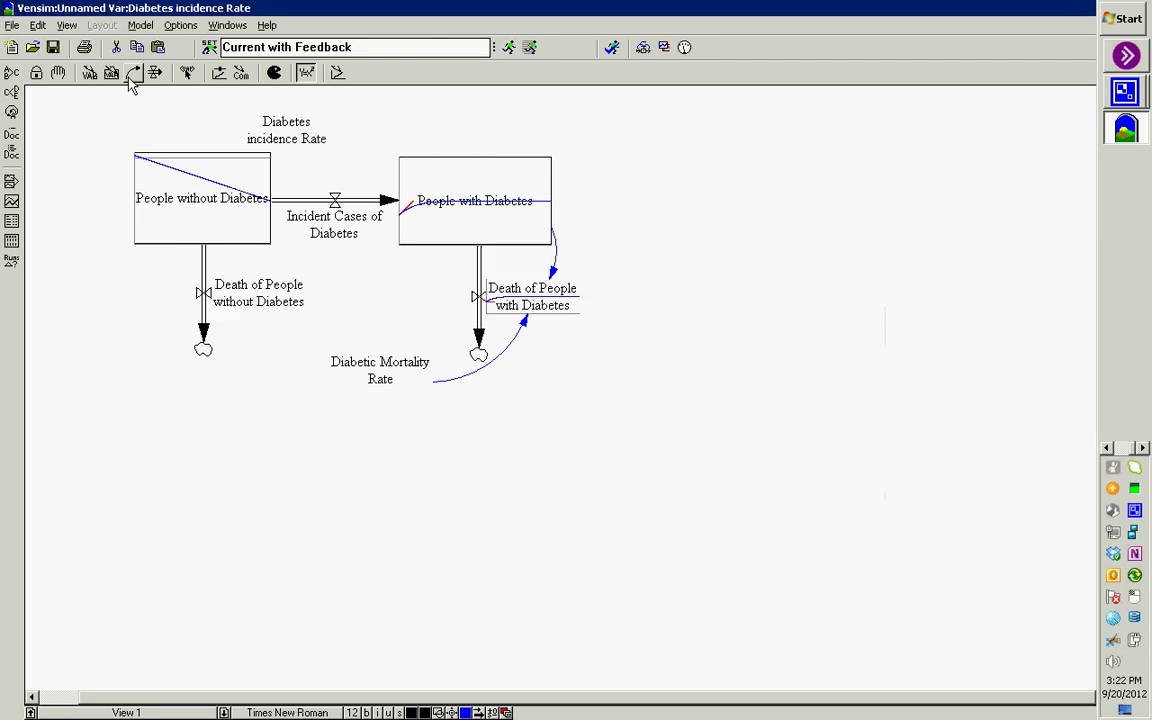
left_click(300, 135)
left_click(328, 200)
left_click_drag(290, 135, 322, 118)
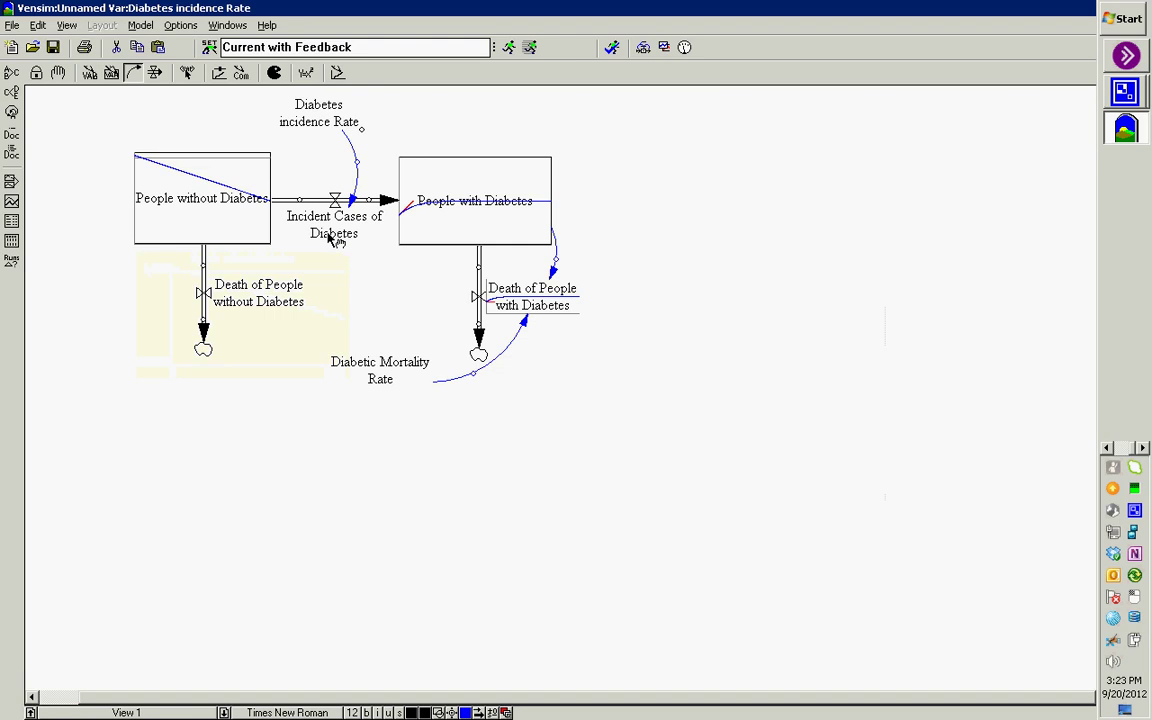
left_click(240, 230)
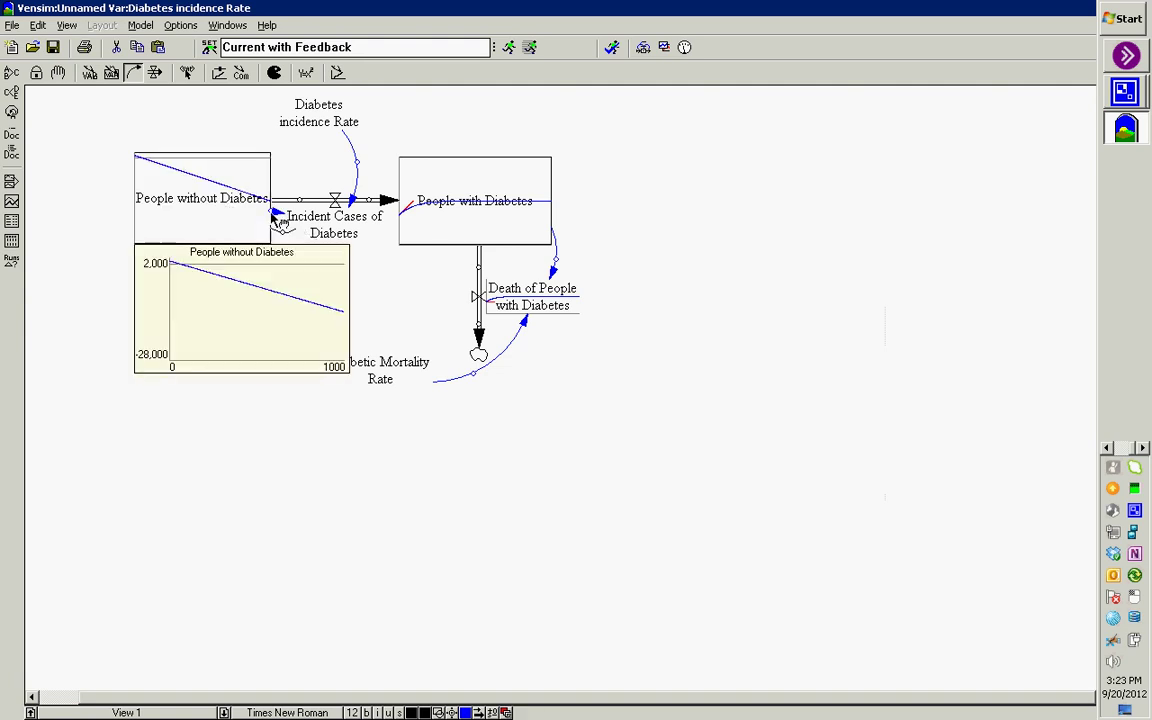
left_click_drag(276, 212, 294, 256)
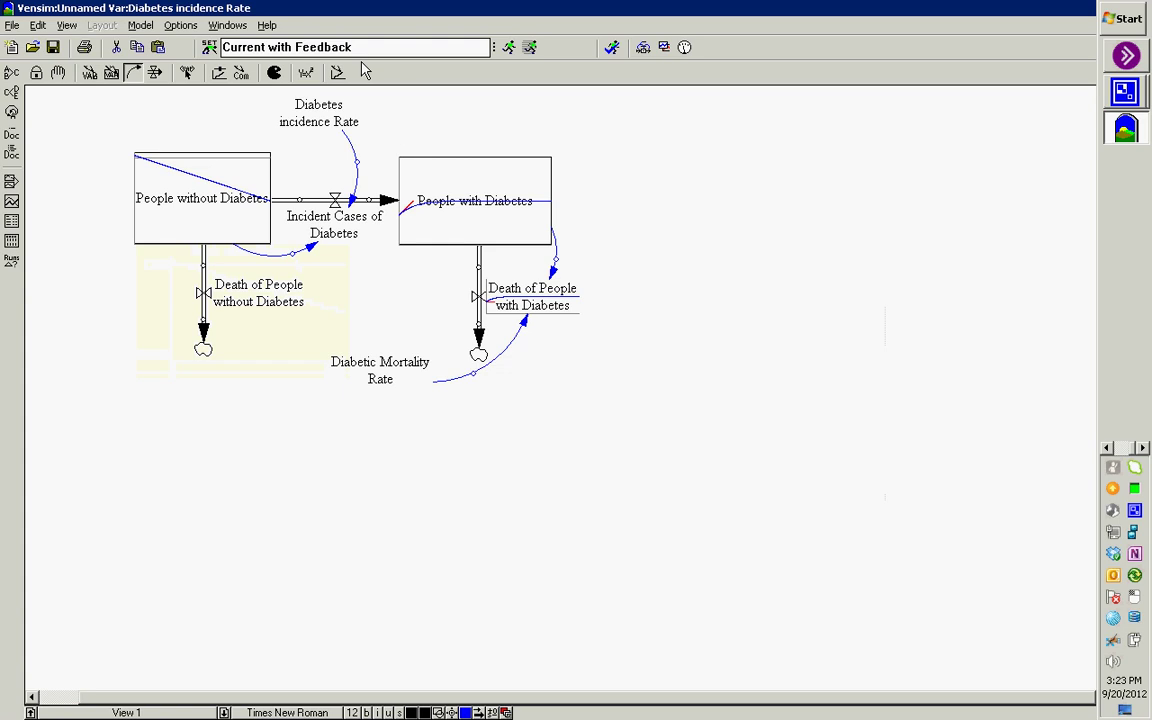
Set the equation of Incident Cases of Diabetes to Diabetes incidence Rate*People without Diabetes
left_click(306, 72)
left_click(321, 205)
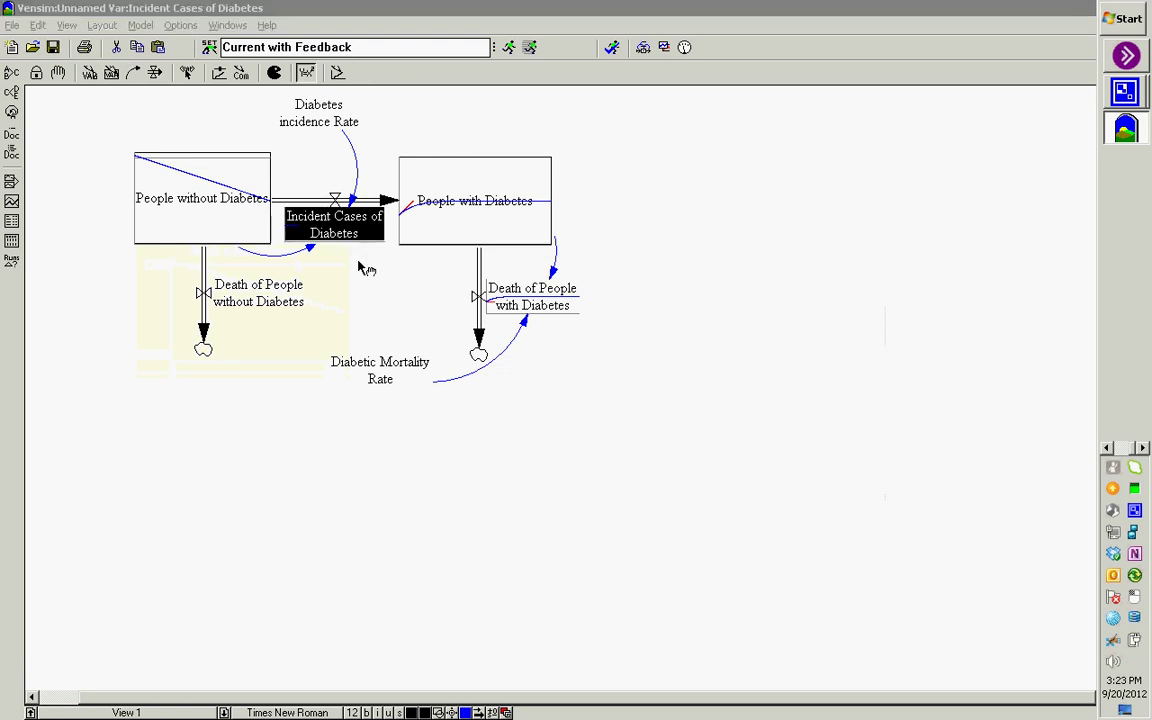
double_click(242, 309)
left_click_drag(242, 309, 228, 306)
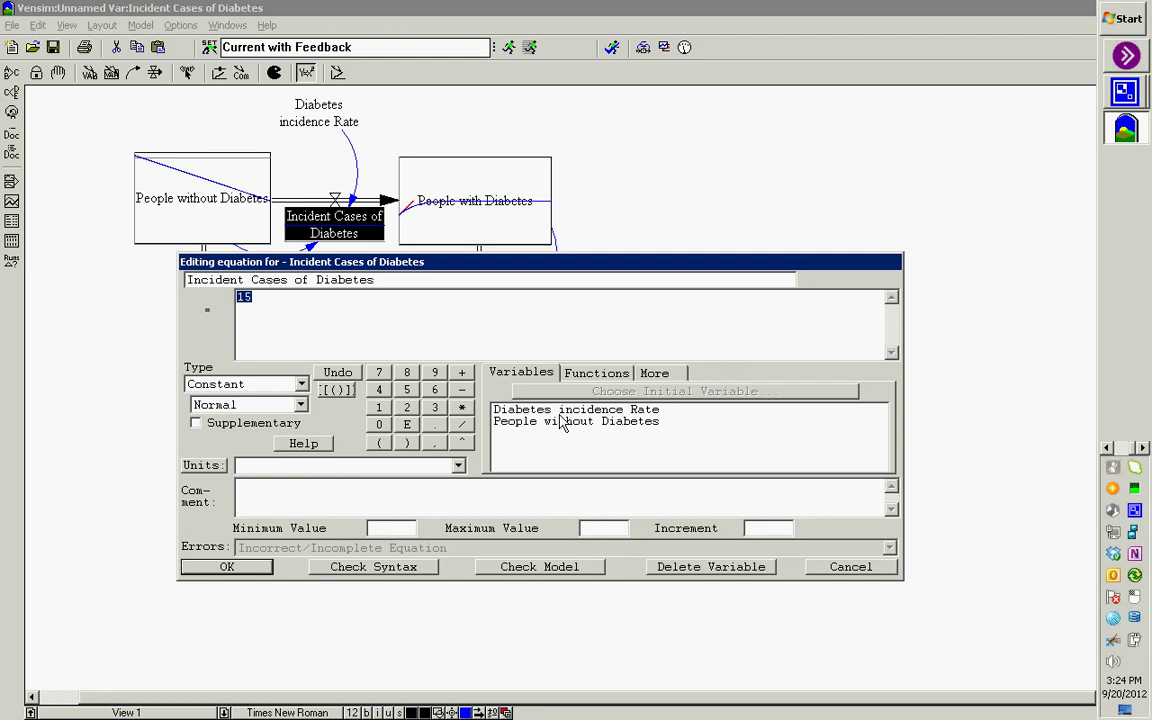
left_click(565, 409)
type("*")
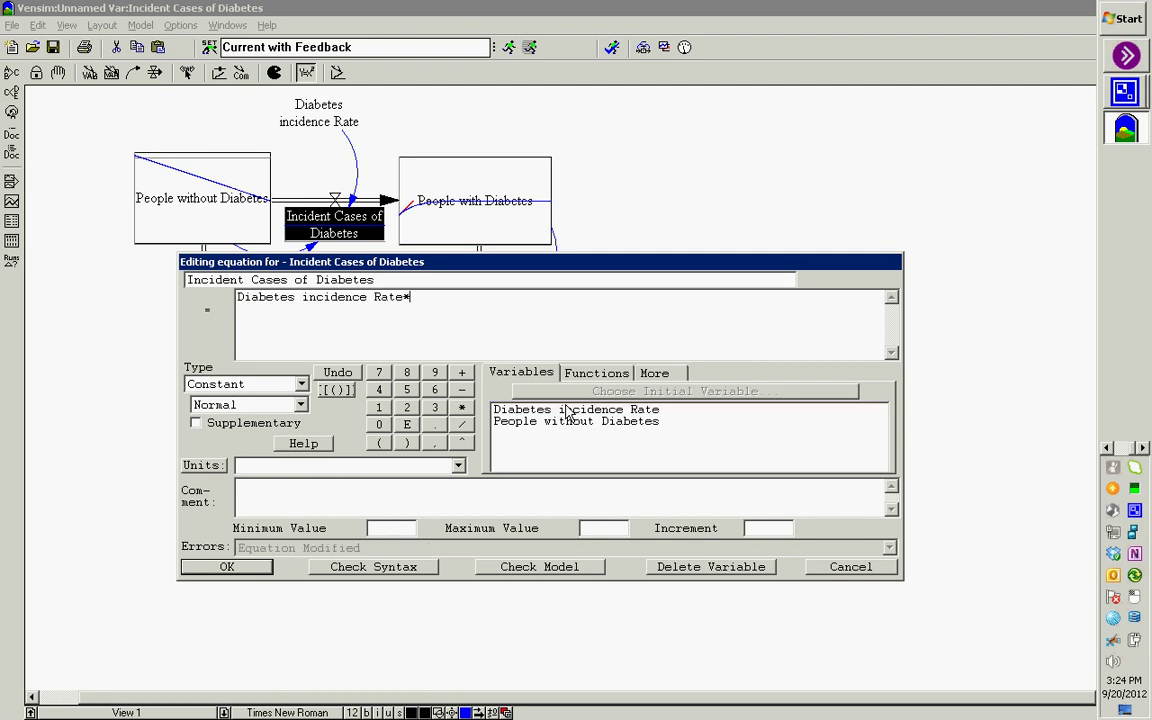
left_click(626, 422)
key("Return")
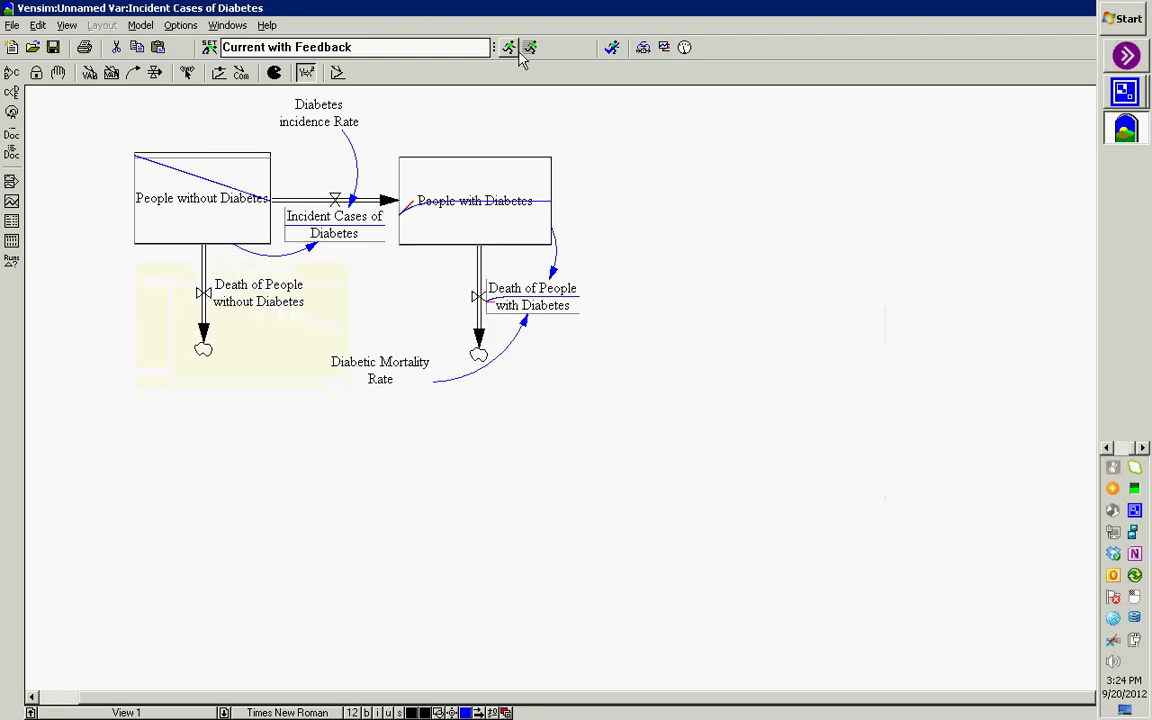
Name the run Current with Feedback and Incidence Feedback and simulate the model
left_click(407, 48)
type("and Inciden")
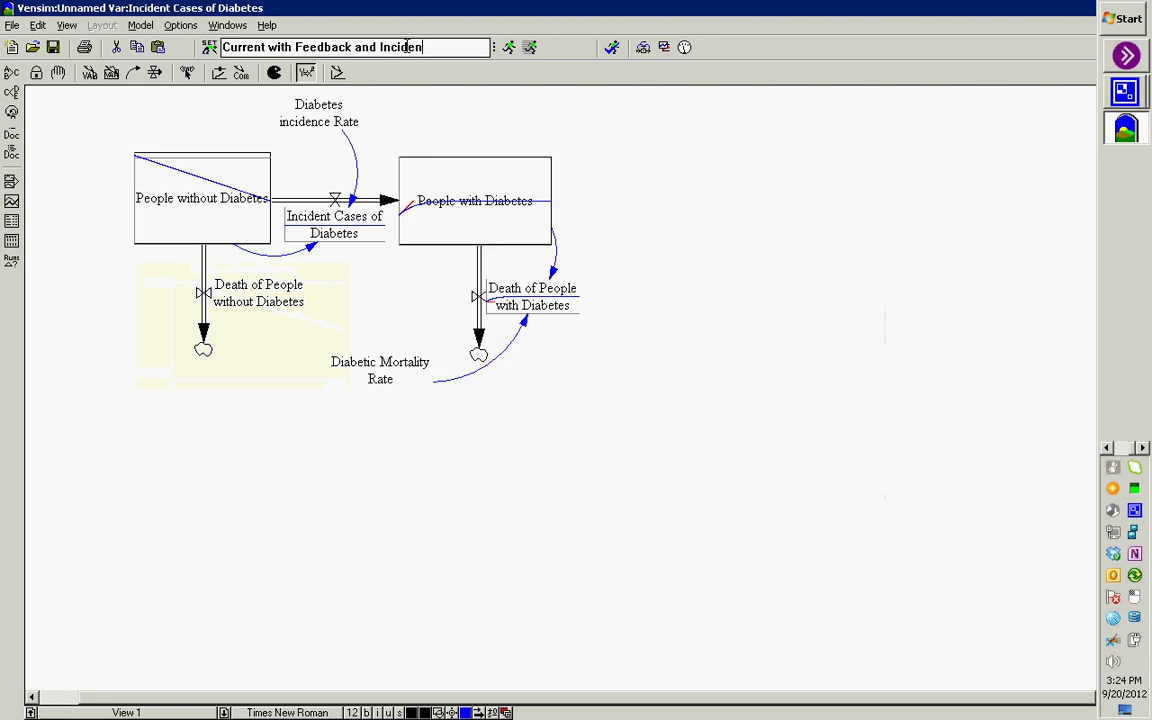
type("ce Feedback")
key("Return")
key("Return")
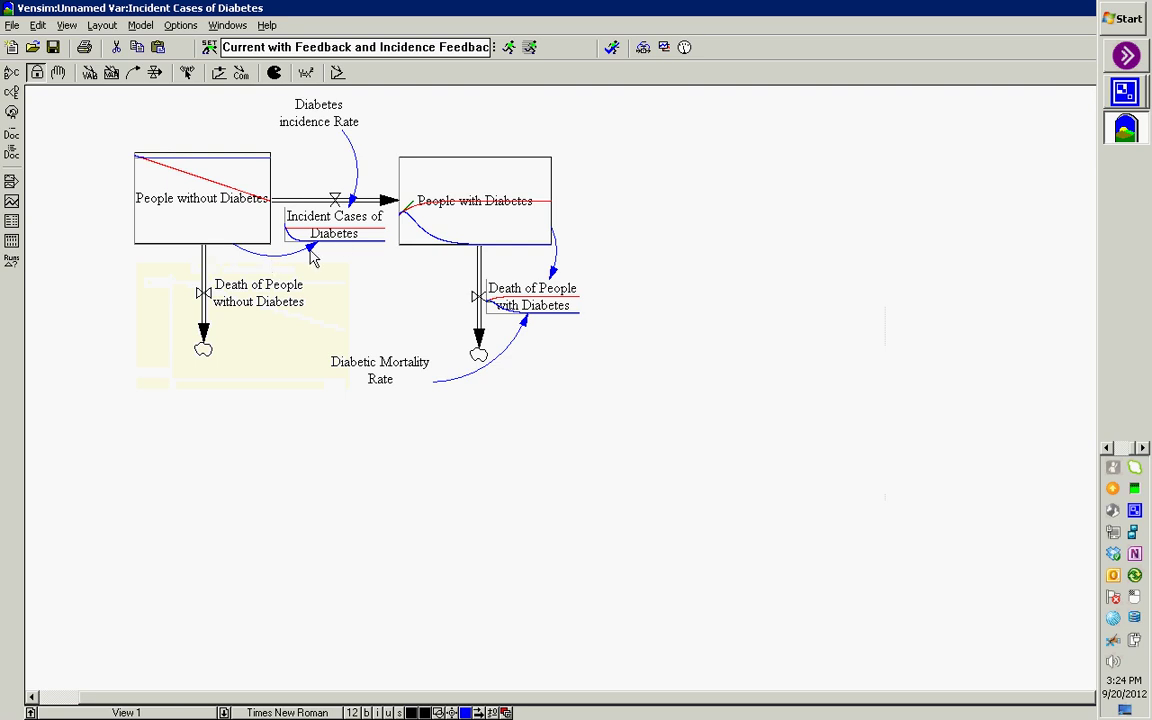
Examine the preview graphs of Incident Cases of Diabetes and both stocks to compare the new run with the earlier ones
mouse_move(330, 237)
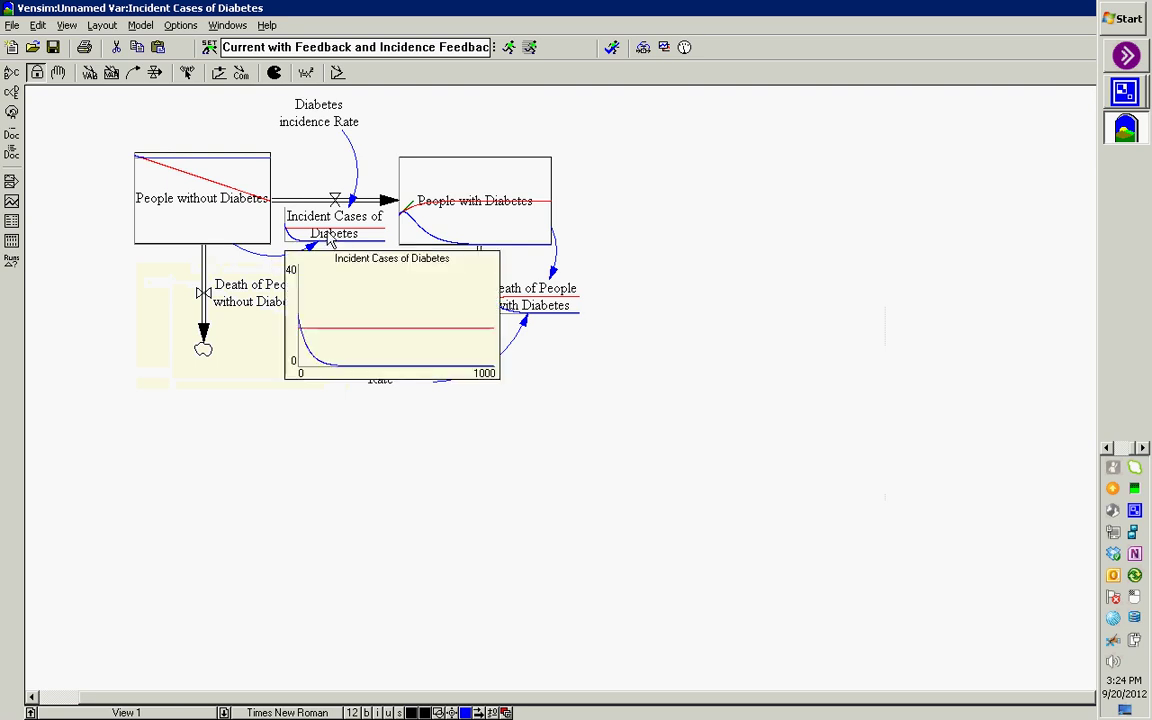
mouse_move(425, 228)
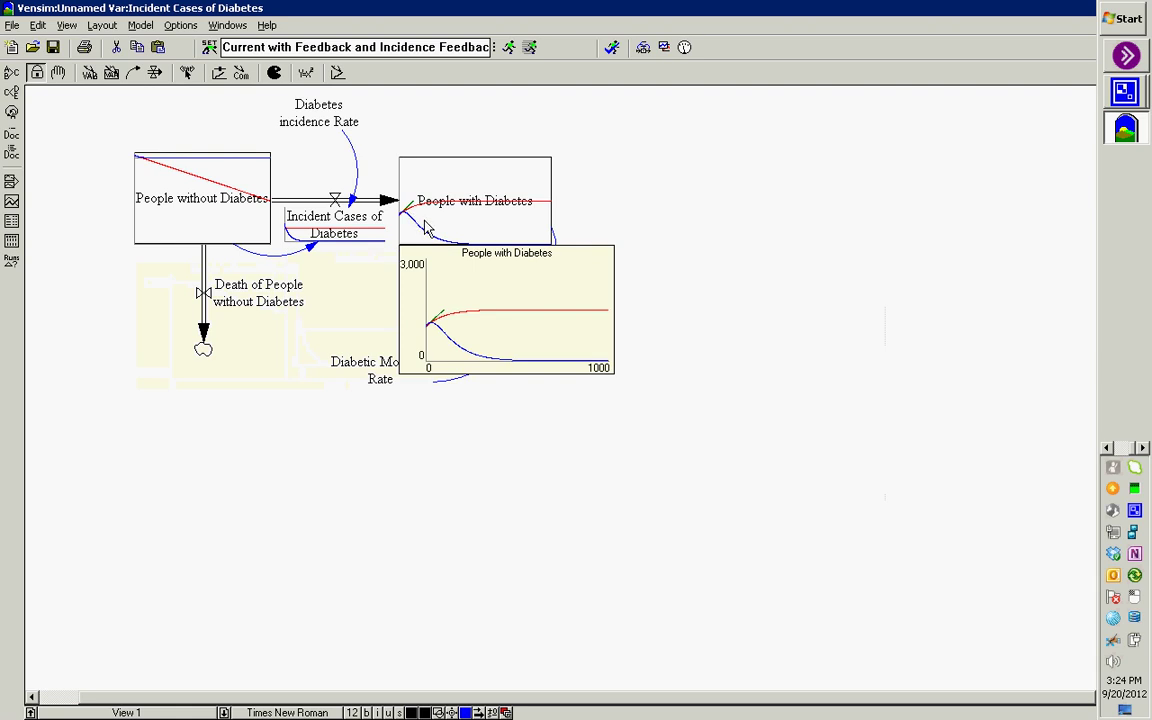
mouse_move(228, 226)
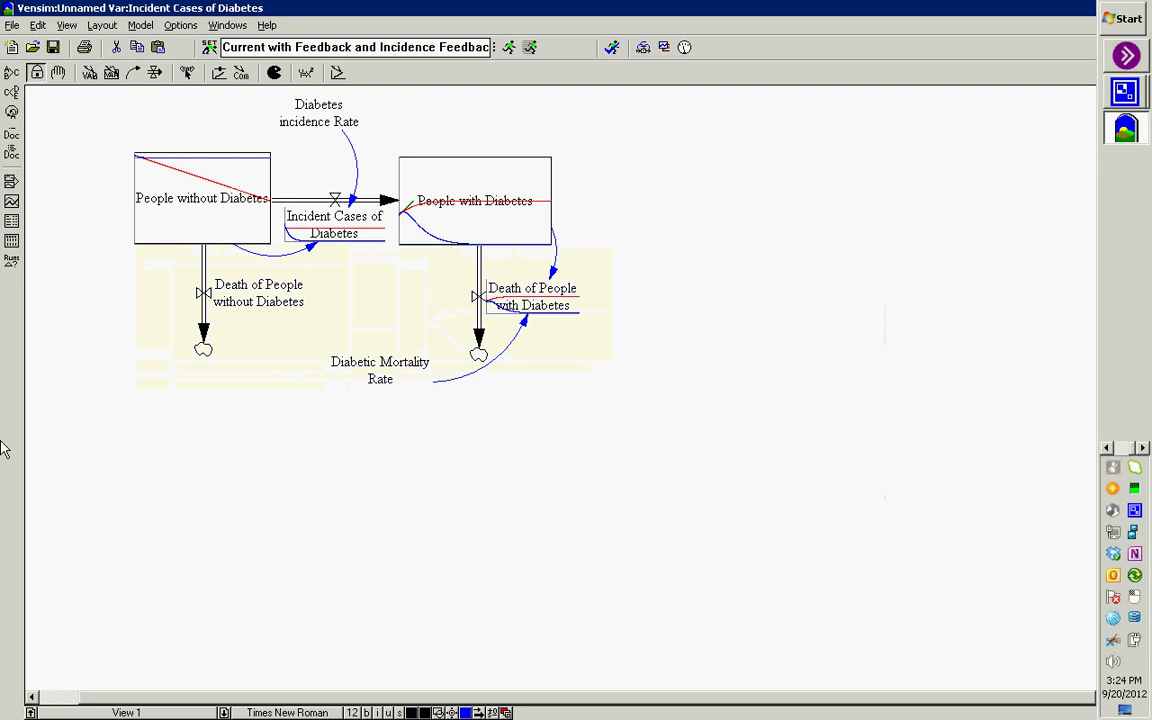
Check the equation of Death of People without Diabetes and close it without changes
left_click(307, 74)
left_click(260, 292)
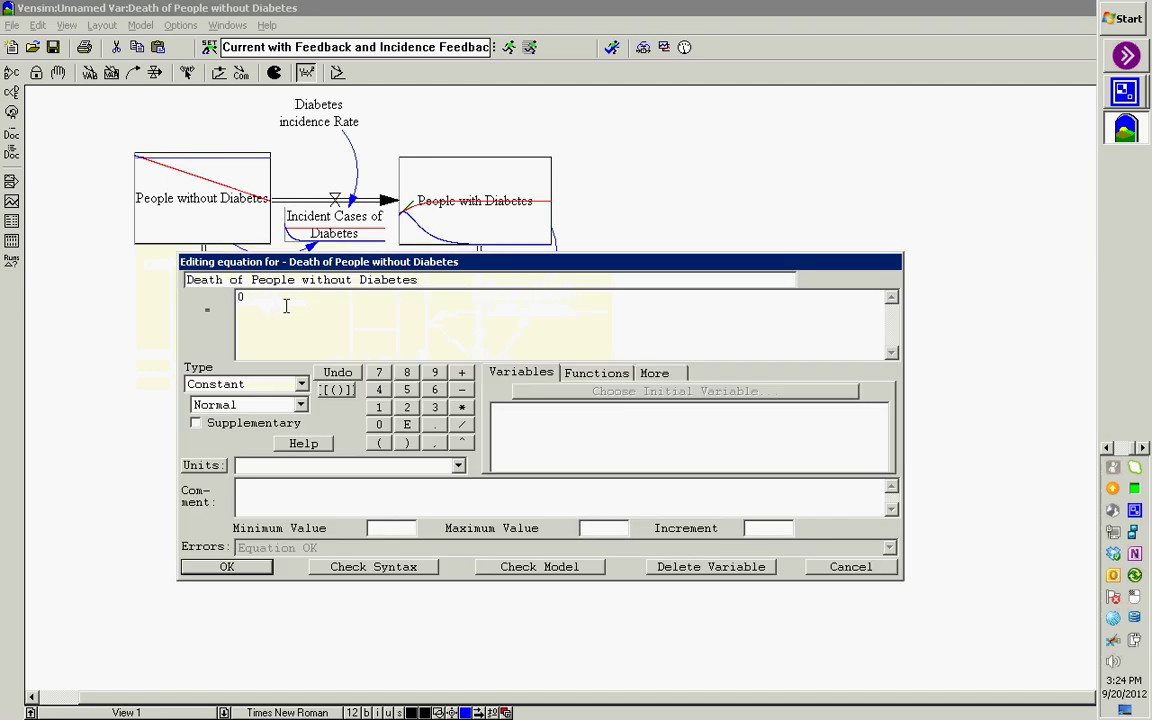
key("Return")
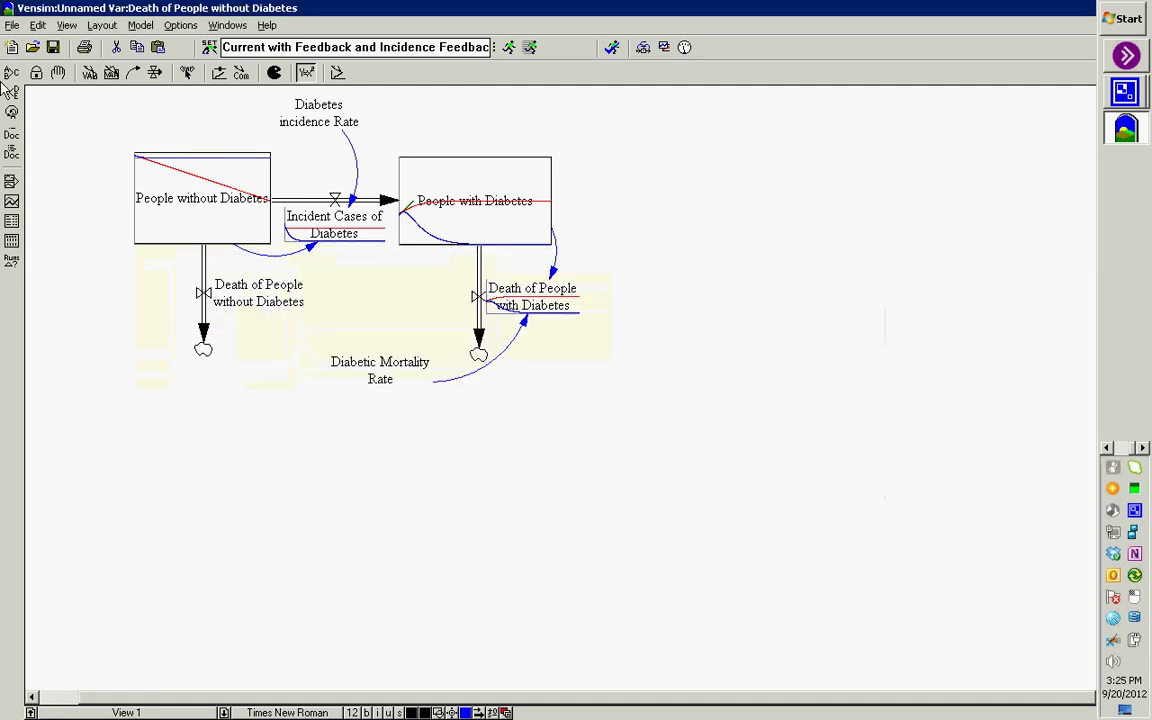
Graph People without Diabetes to compare the three loaded runs over the full time horizon
left_click(57, 74)
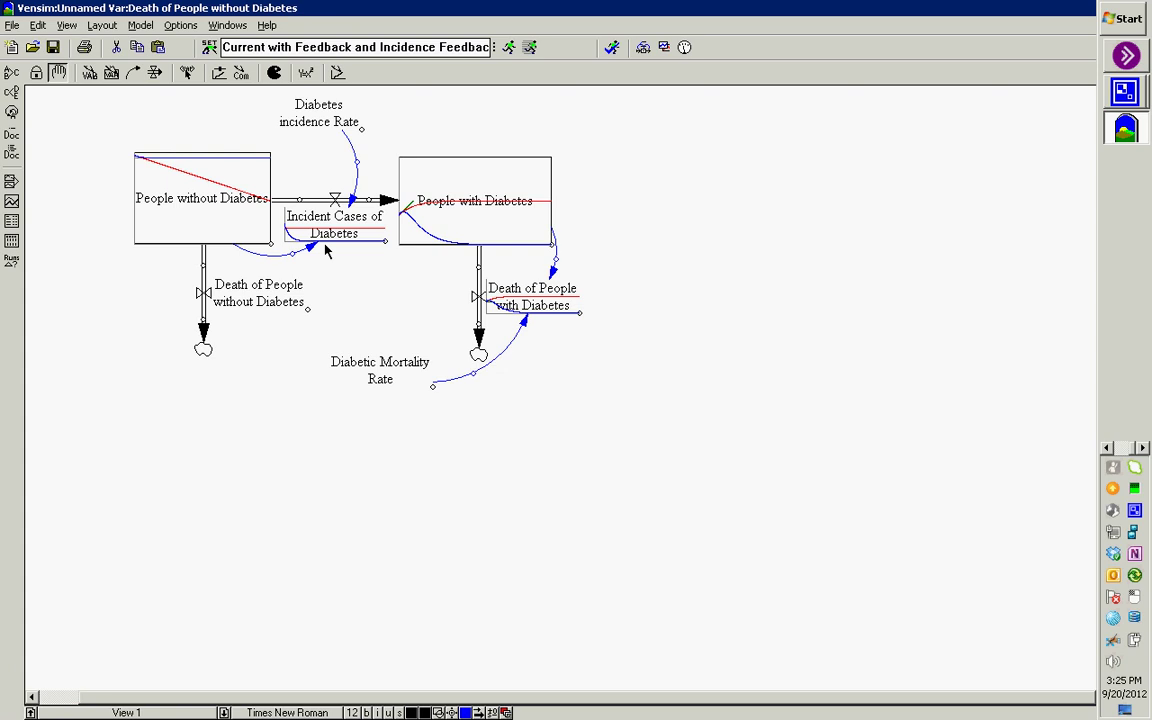
left_click(147, 185)
left_click(10, 184)
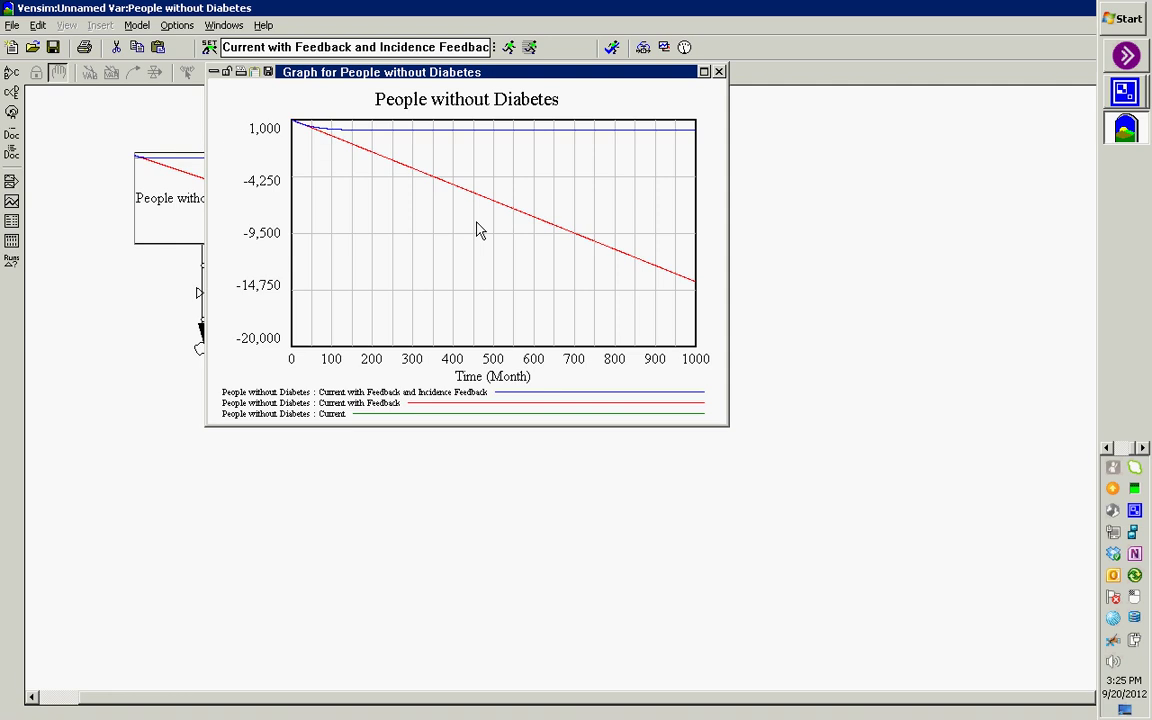
left_click(720, 72)
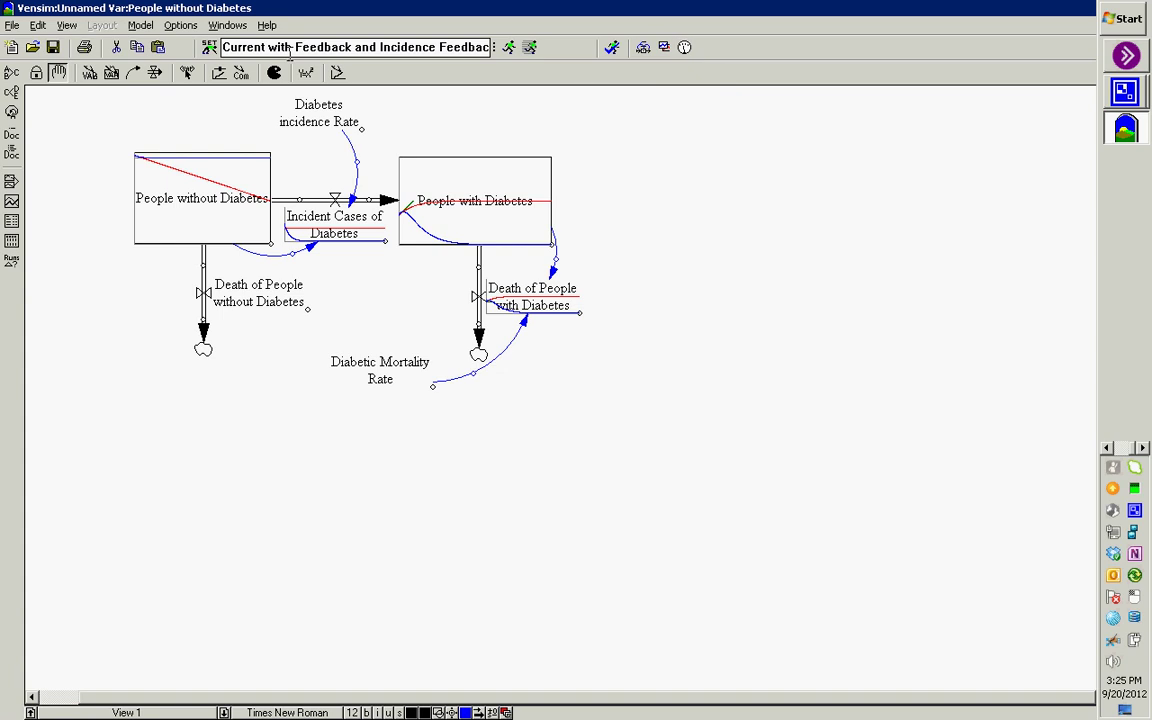
Unload the Current with Feedback and Current datasets, keeping only Current with Feedback and Incidence Feedback loaded
left_click(685, 50)
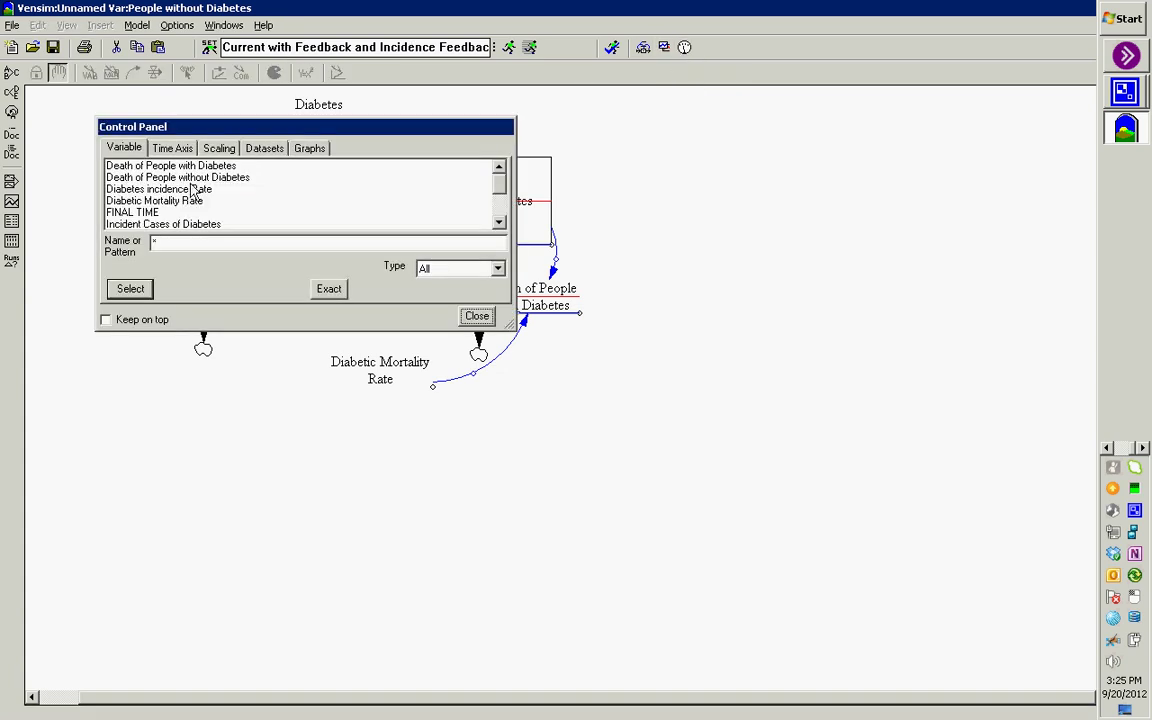
left_click(264, 149)
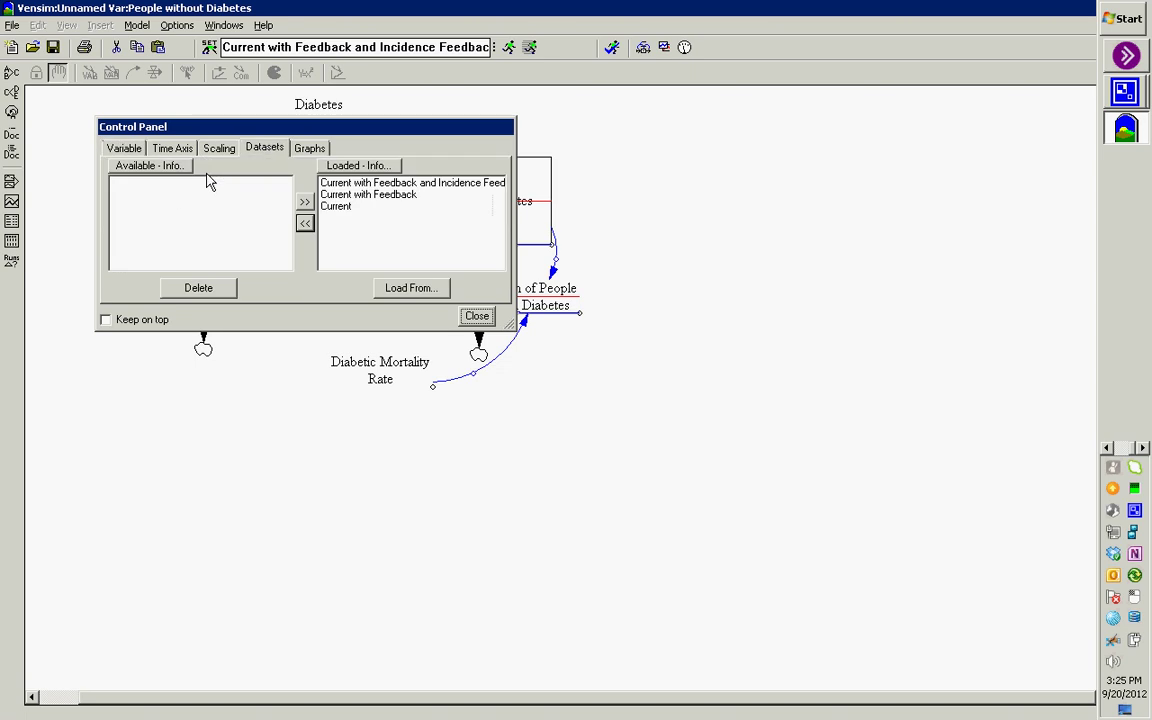
double_click(340, 198)
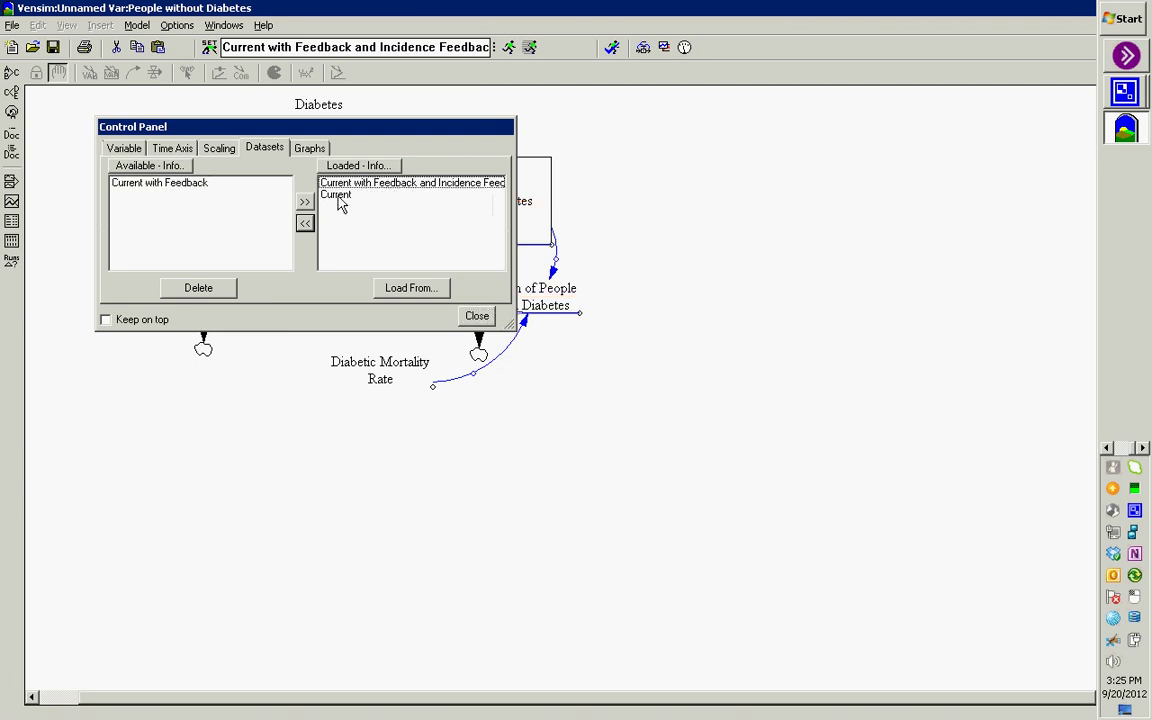
double_click(338, 195)
left_click(488, 318)
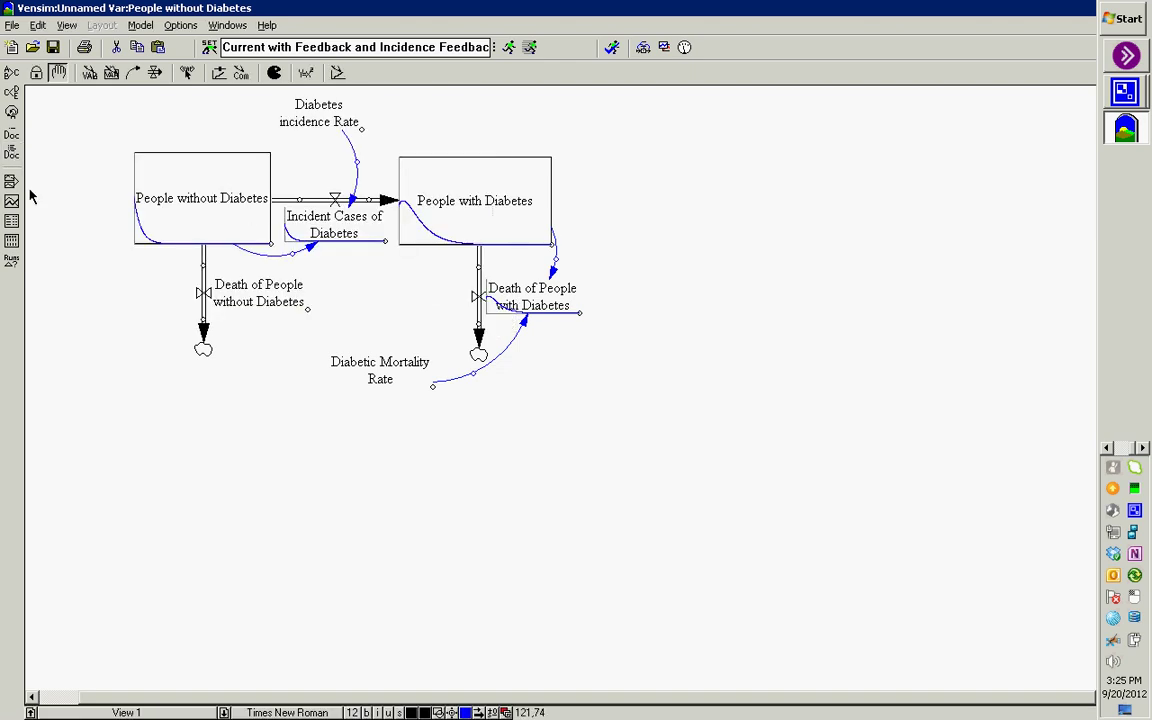
Graph People without Diabetes for the single loaded run and check the model's time bounds
left_click(11, 201)
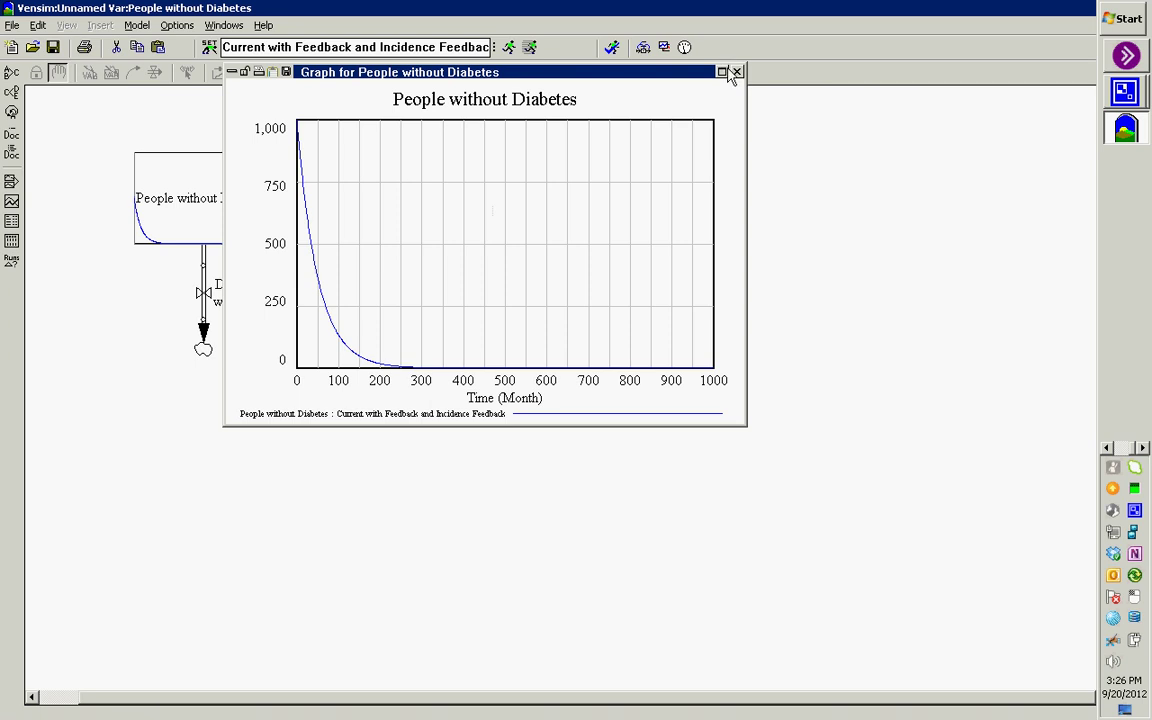
left_click(736, 71)
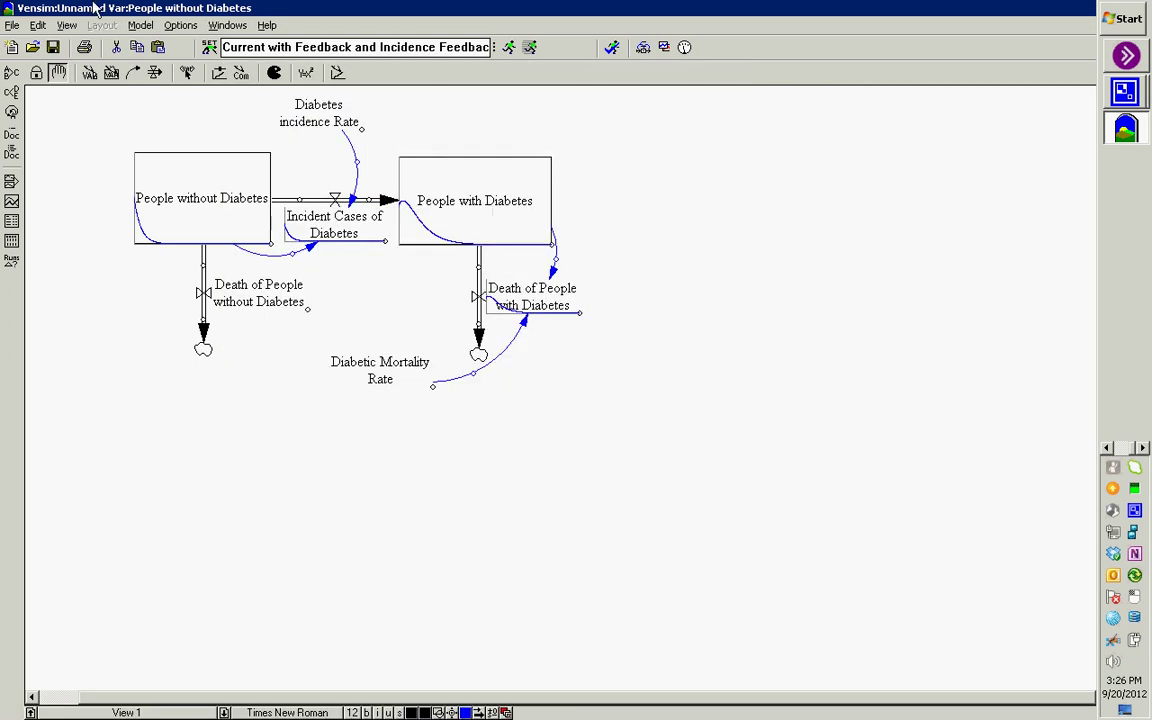
left_click(140, 25)
left_click(137, 62)
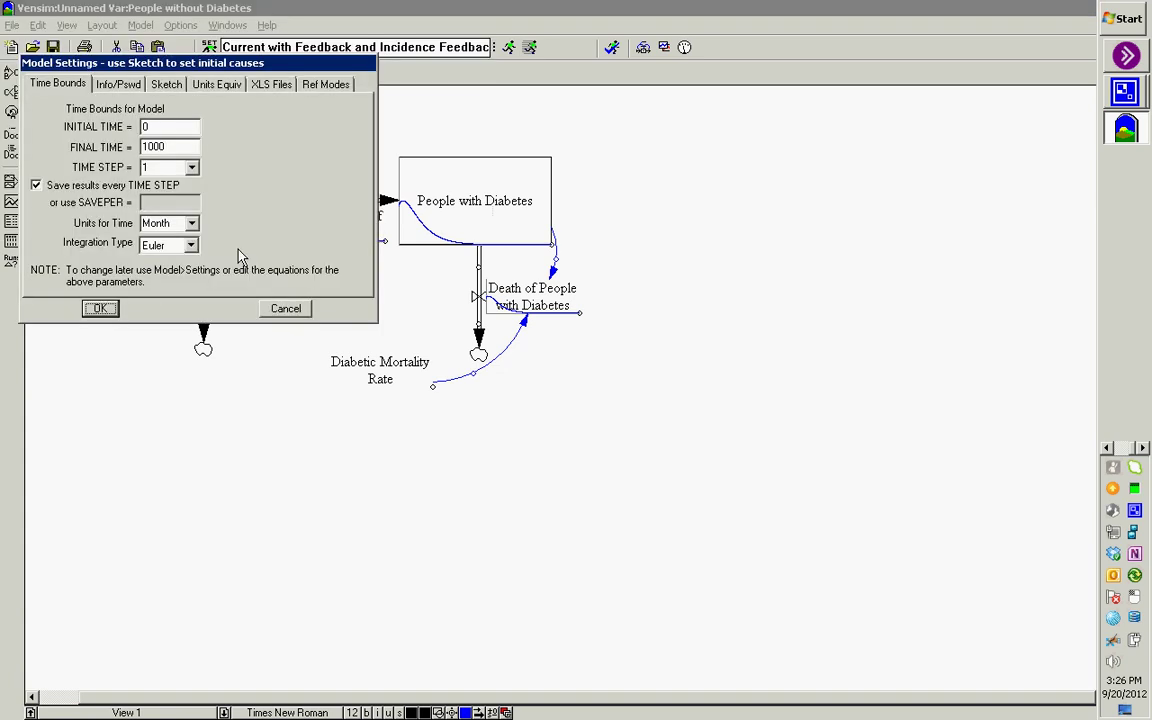
left_click(285, 309)
Graph People with Diabetes for the incidence feedback run and examine its long-run course
left_click(484, 227)
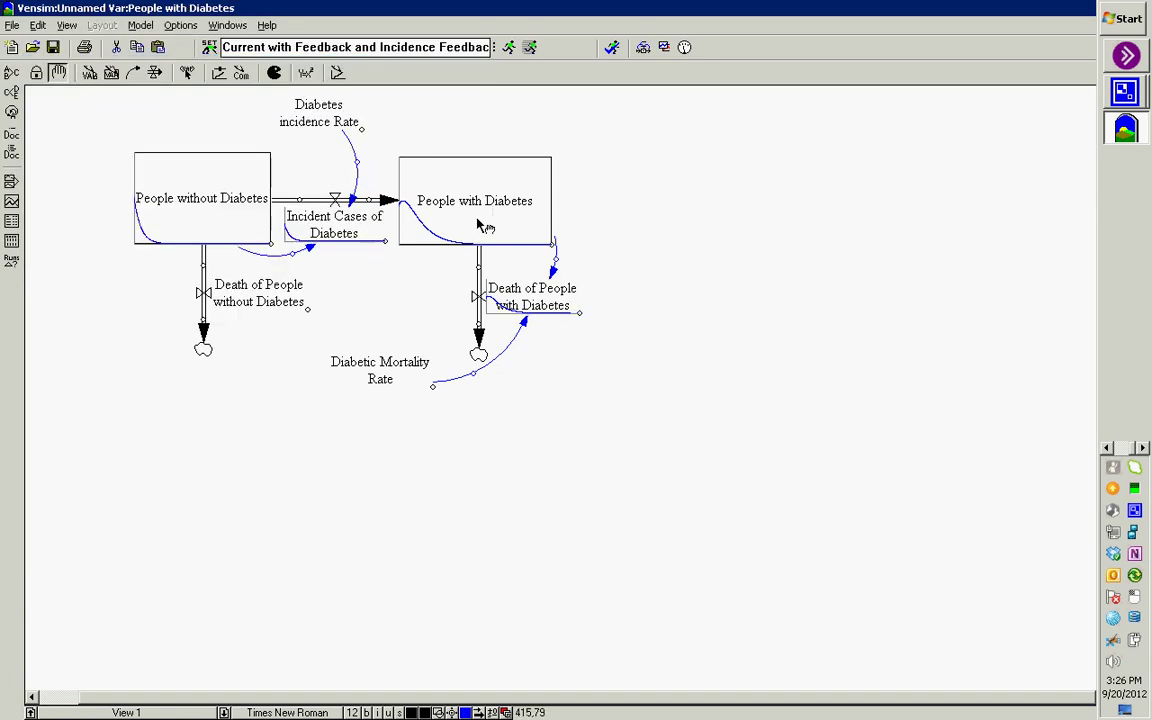
left_click(11, 201)
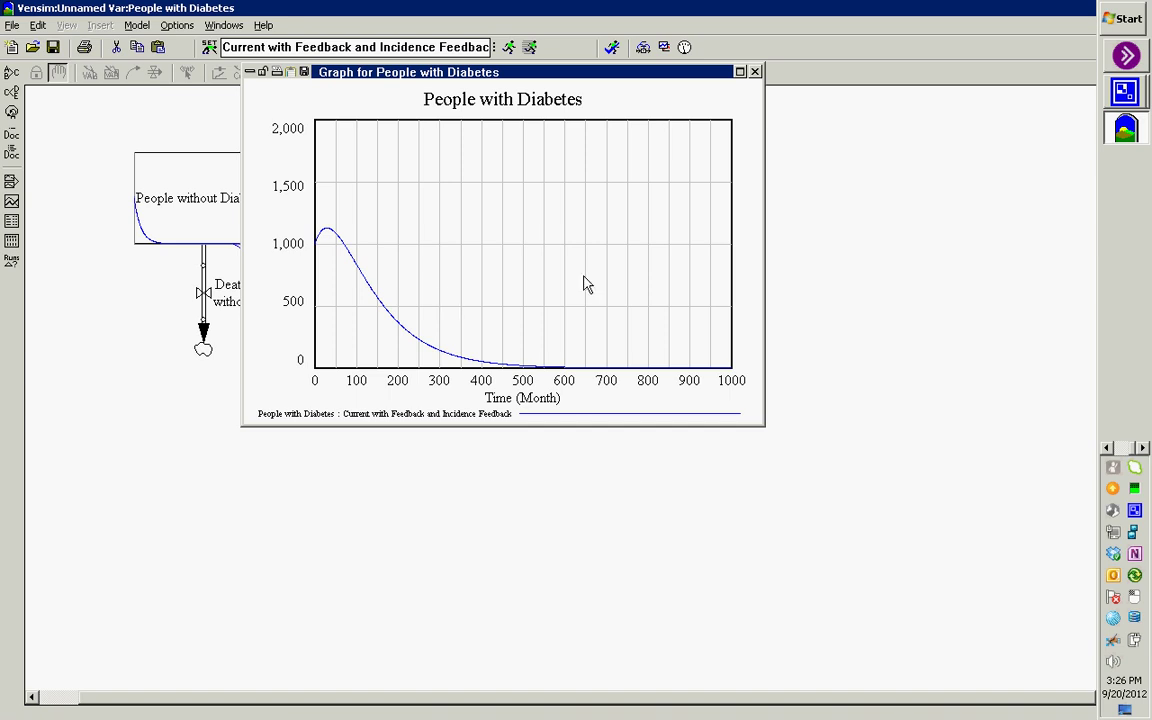
left_click(756, 72)
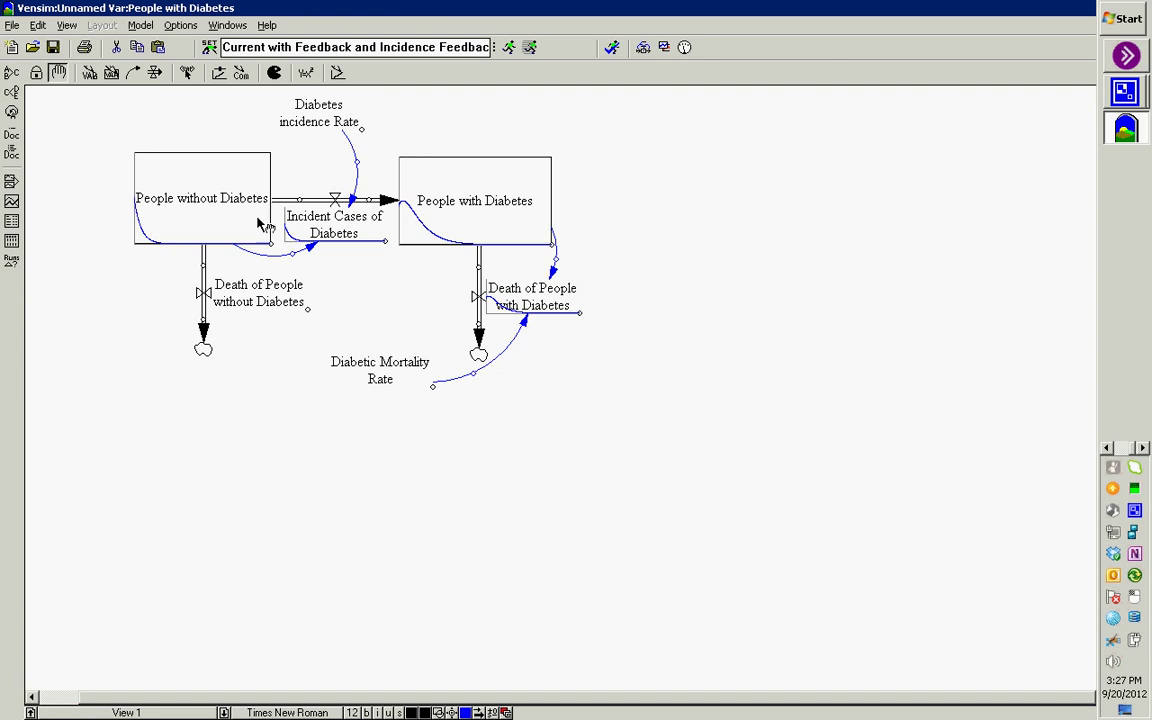
Graph Incident Cases of Diabetes and Death of People with Diabetes to compare the inflow and outflow of the diabetic stock
left_click(320, 222)
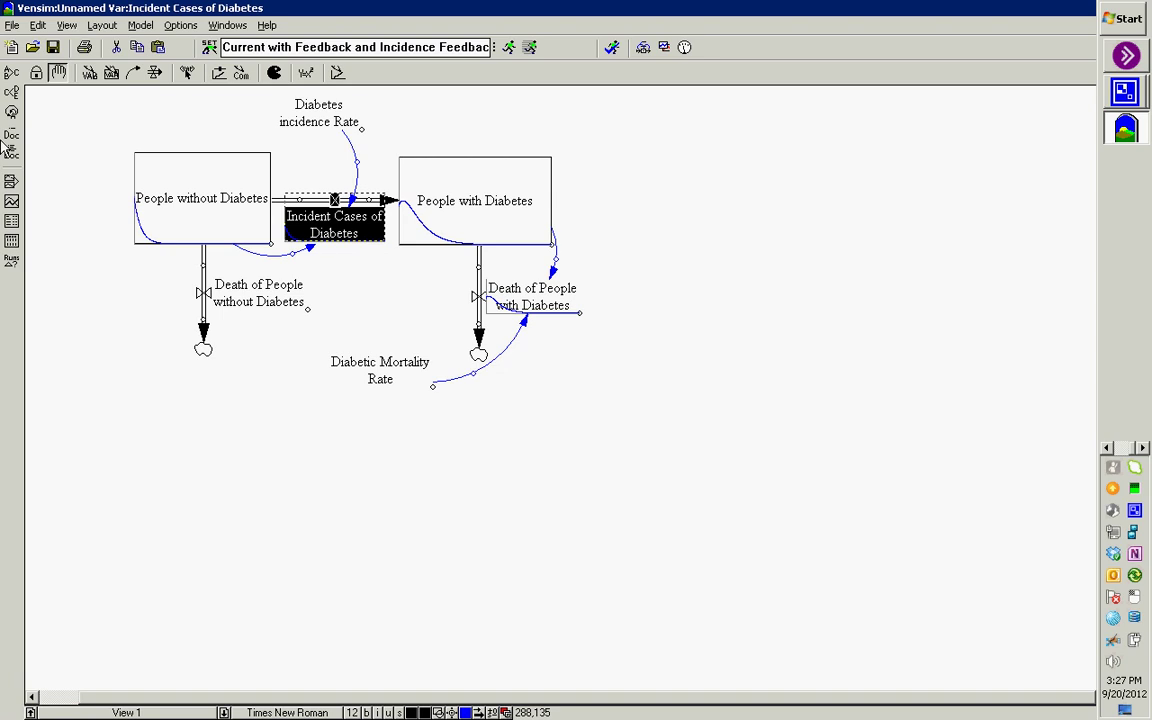
left_click(11, 201)
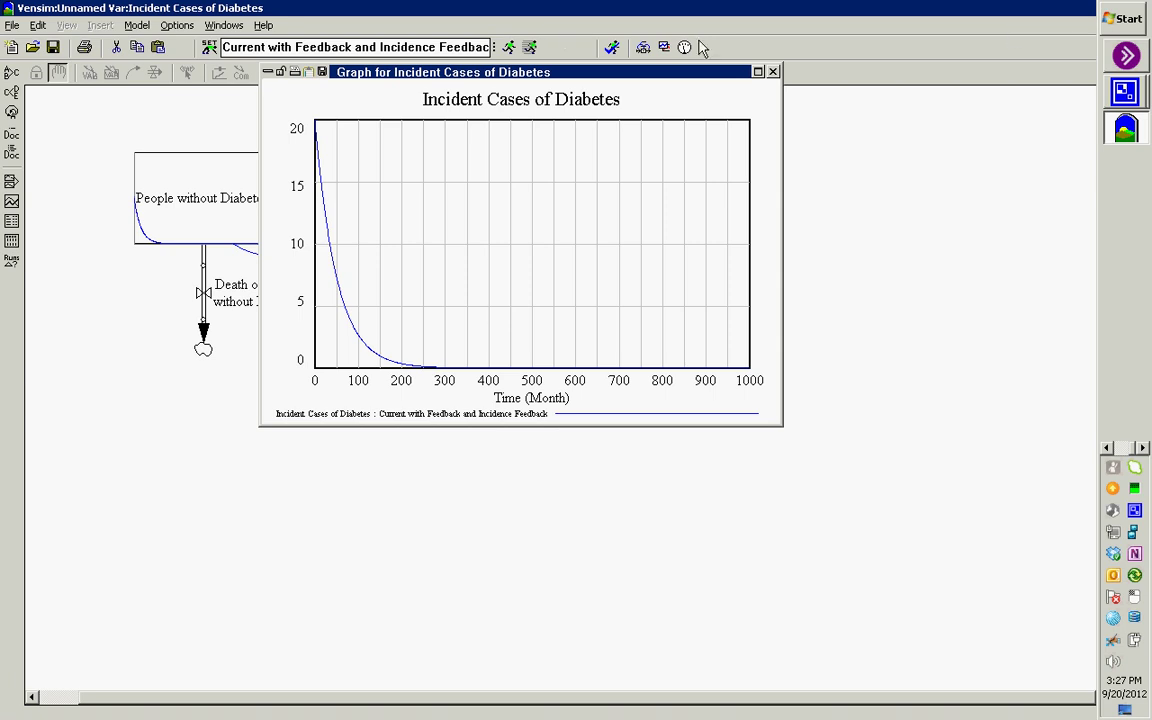
left_click(773, 71)
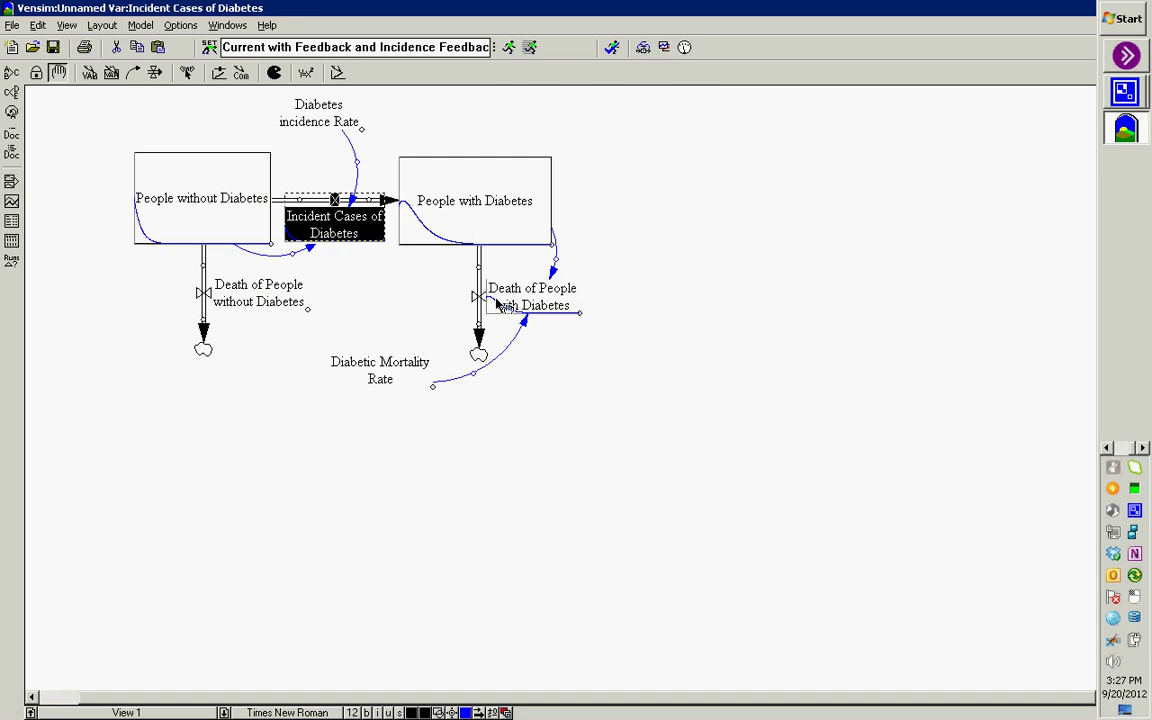
left_click(496, 305)
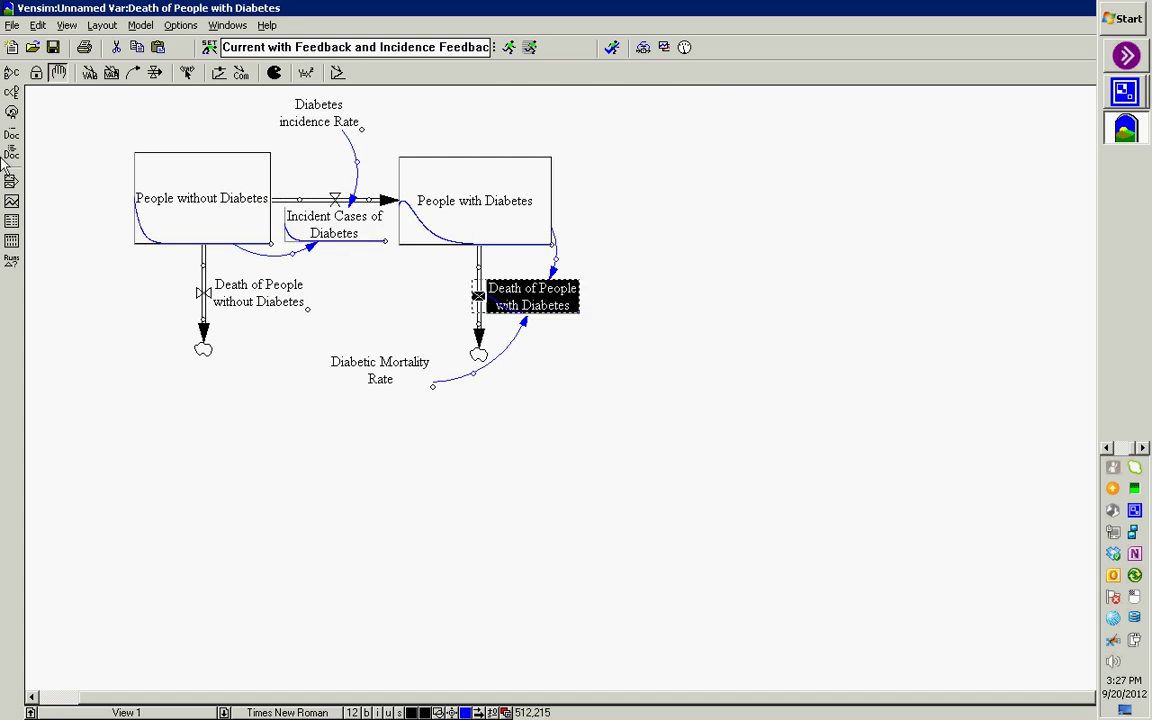
left_click(11, 202)
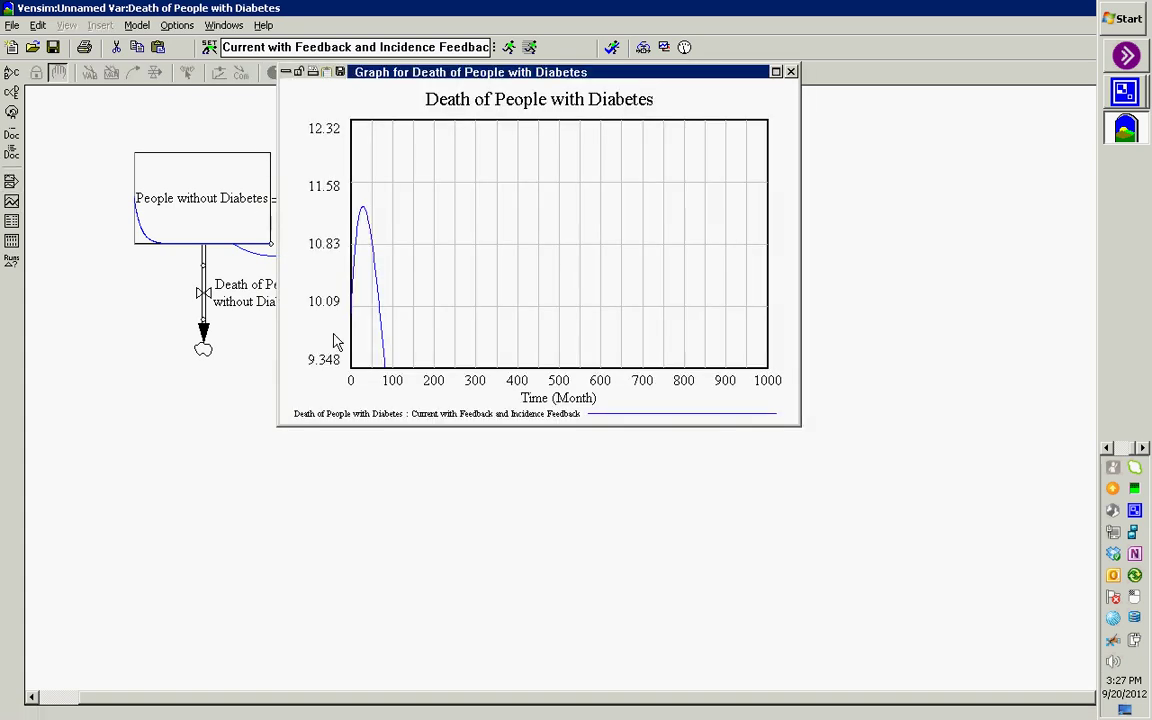
left_click(792, 72)
Graph People with Diabetes, move the graph window below the sketch, and examine it alongside the preview graphs of the other variables
left_click(440, 208)
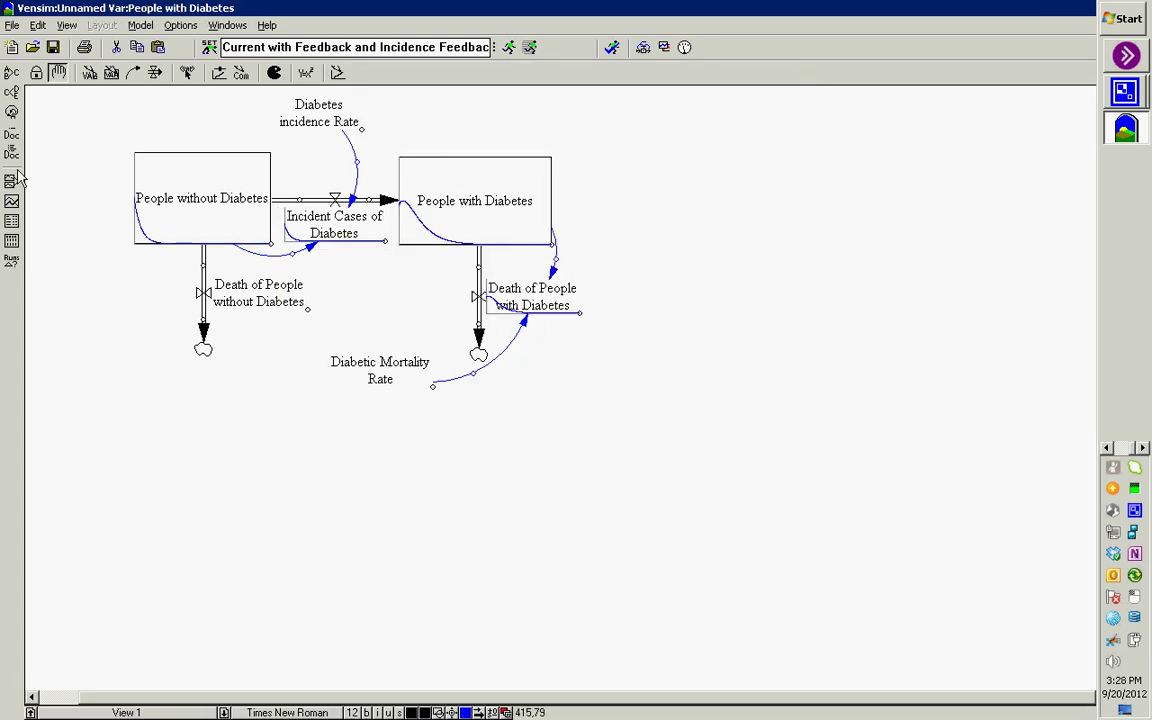
left_click(9, 203)
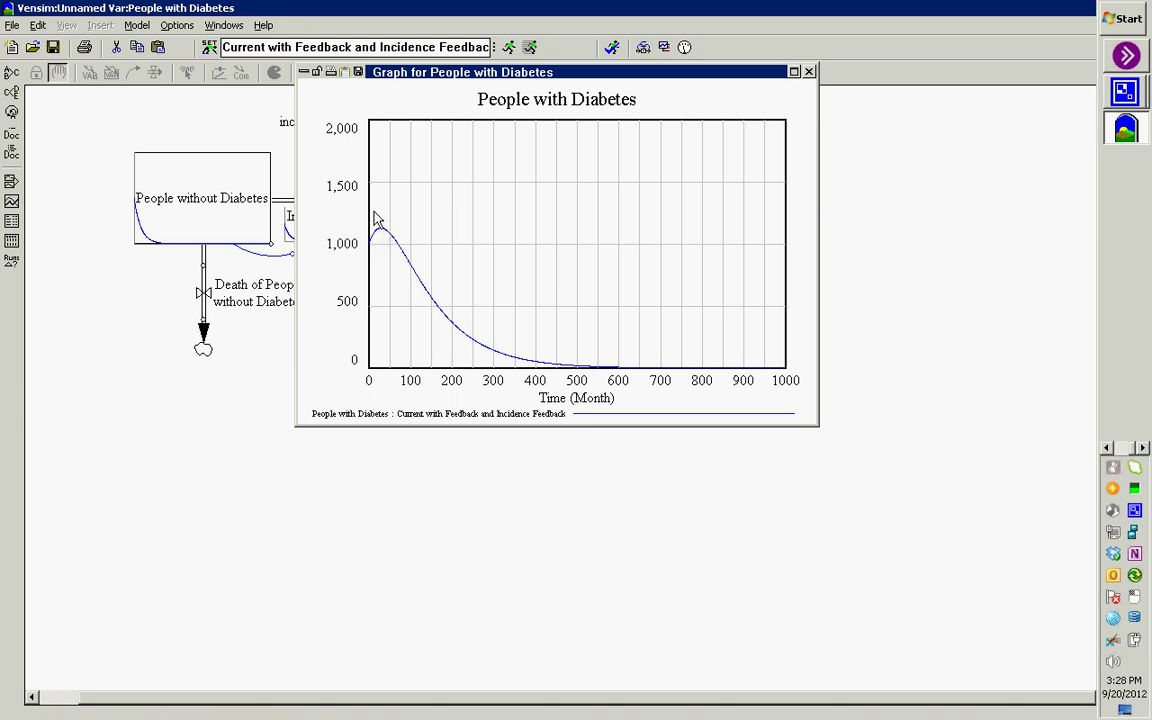
left_click_drag(417, 76, 501, 508)
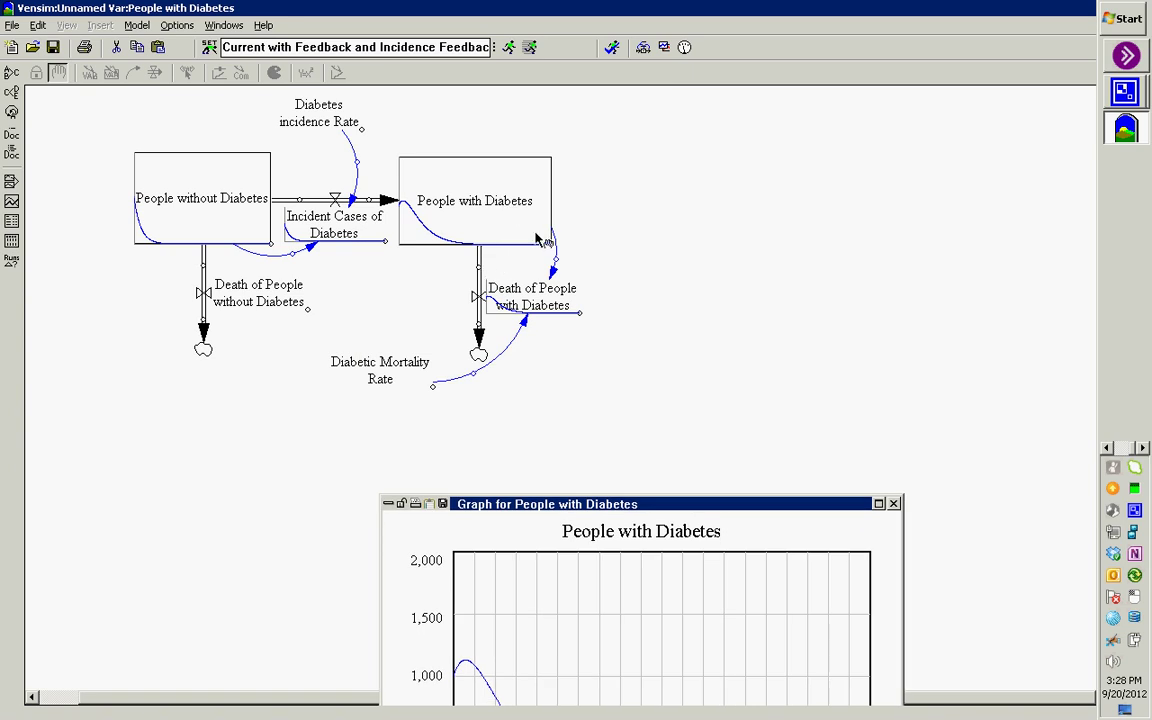
left_click_drag(522, 319, 497, 325)
mouse_move(503, 304)
mouse_move(240, 222)
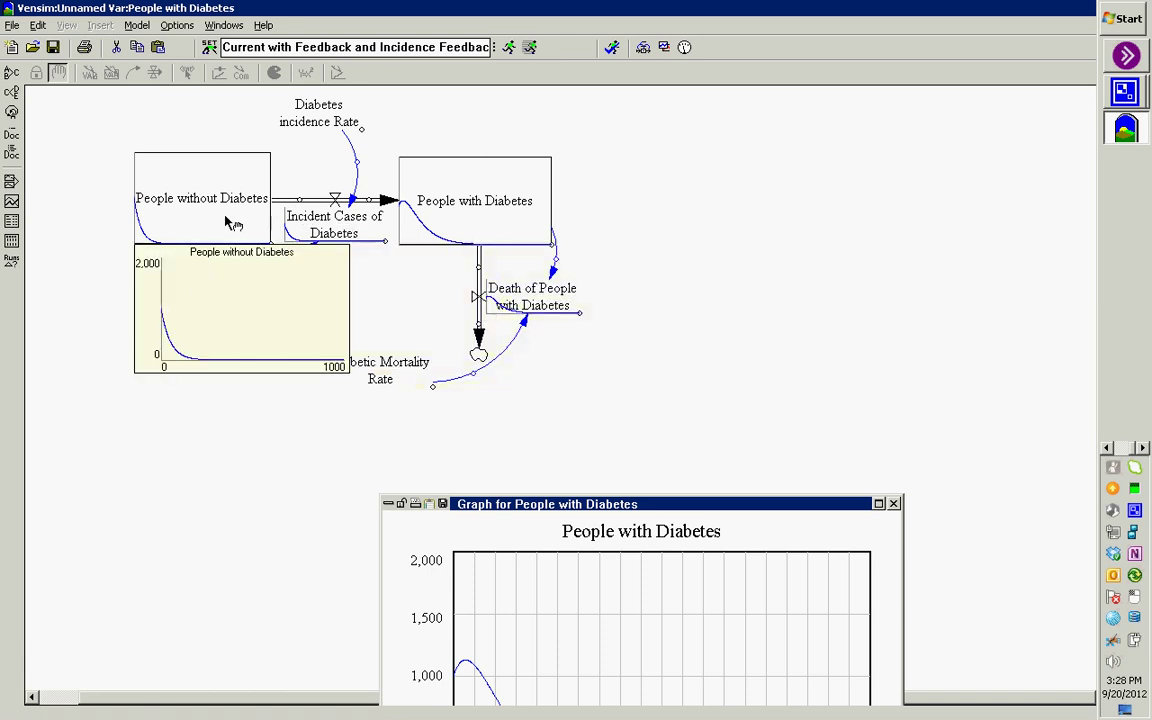
mouse_move(422, 240)
Graph Incident Cases of Diabetes again to examine its decline over time
left_click(334, 224)
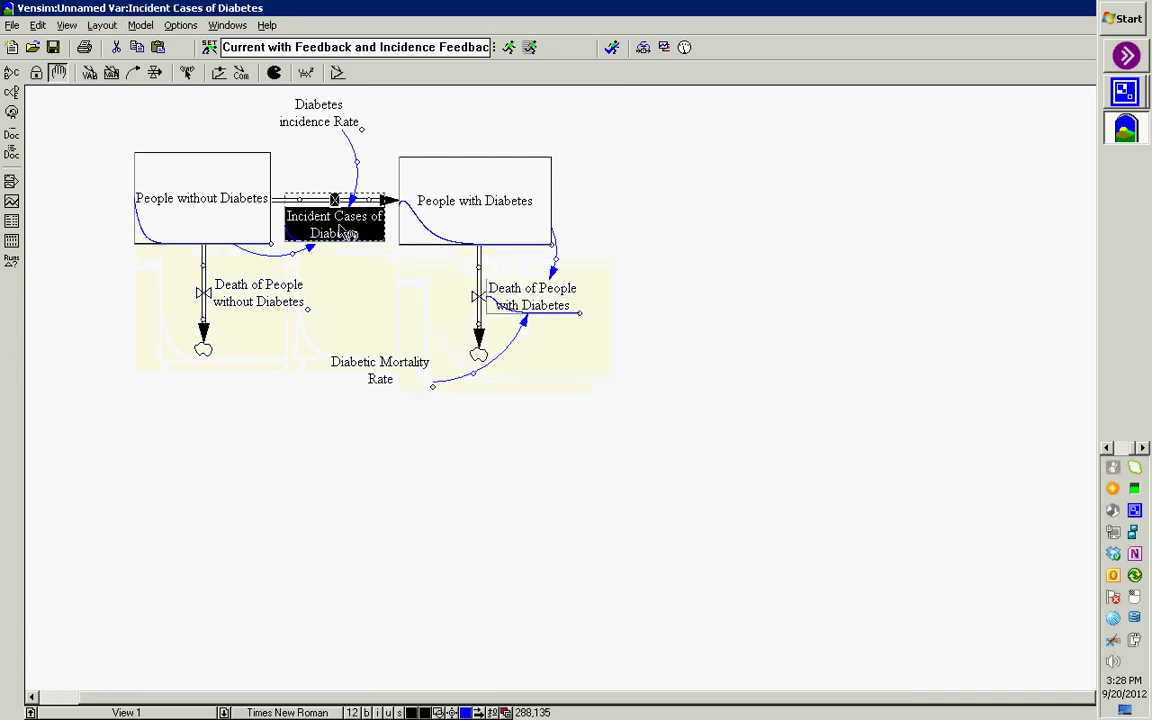
left_click(11, 201)
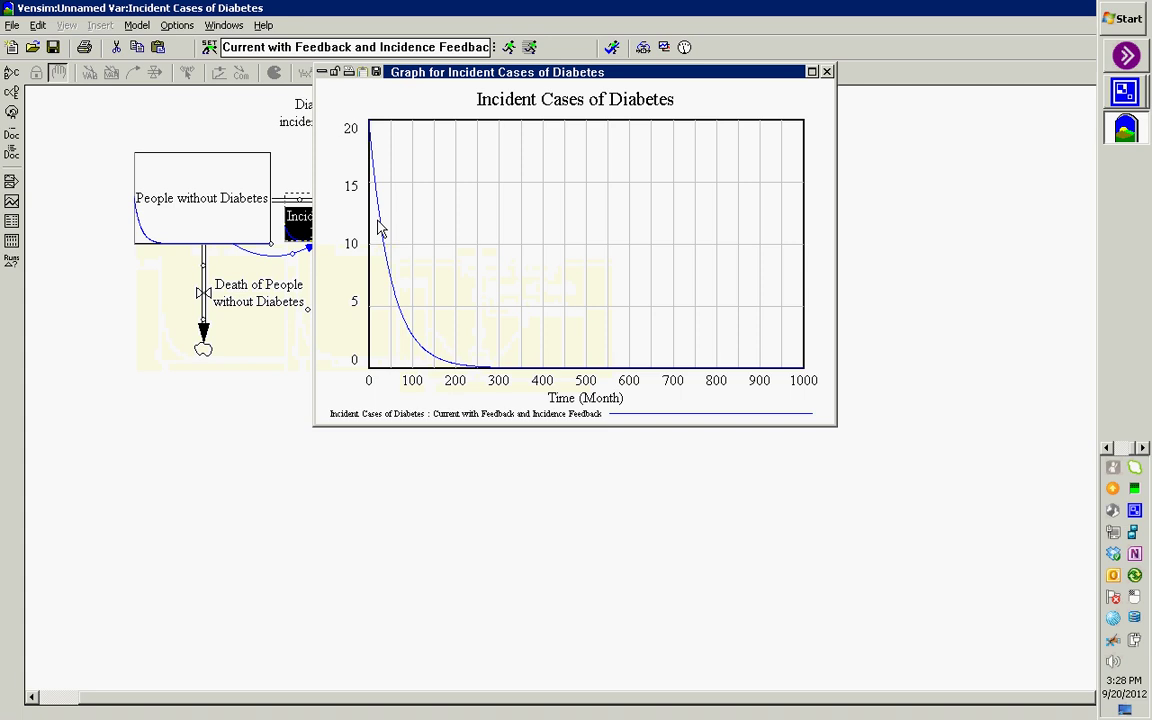
left_click(827, 72)
Nudge the People without Diabetes stock slightly up and right, and highlight the Incident Cases and Death of People with Diabetes flows
left_click_drag(142, 220, 148, 217)
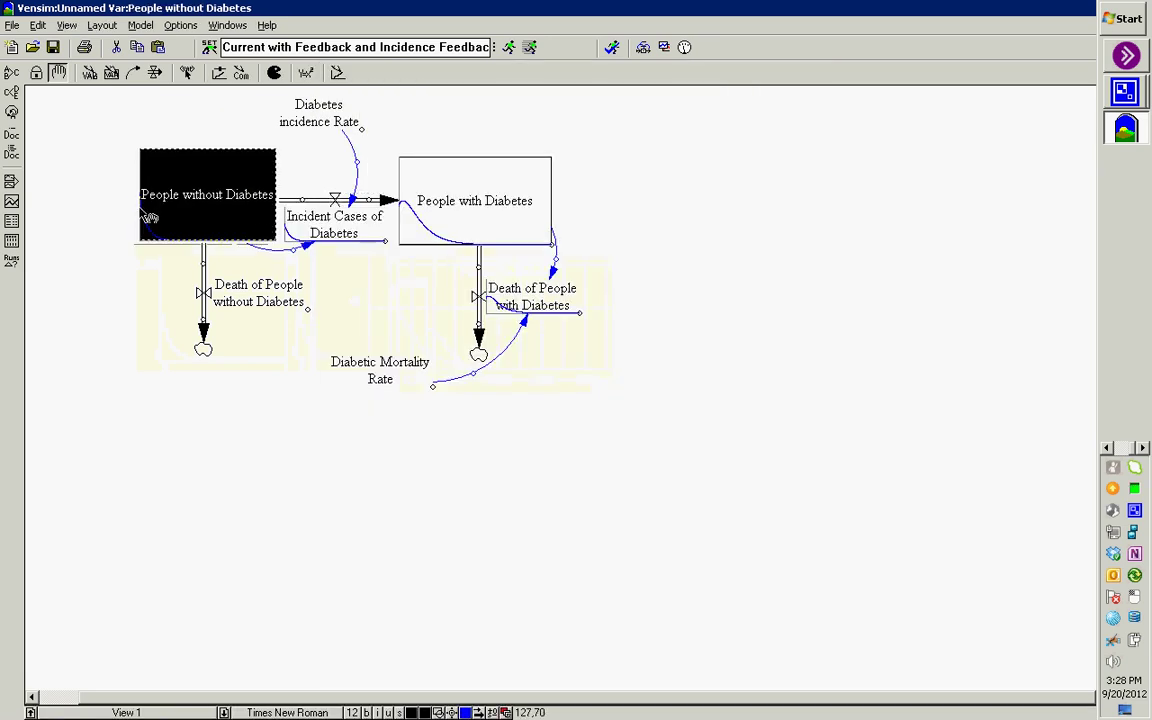
left_click(321, 217)
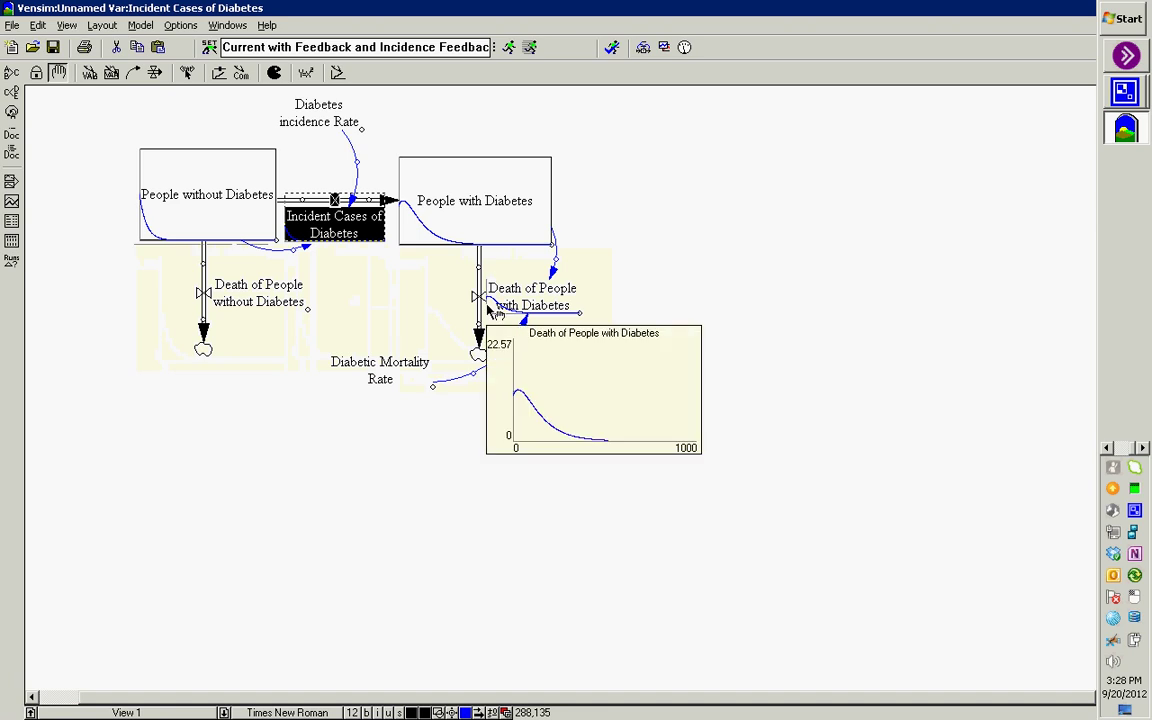
left_click(478, 298)
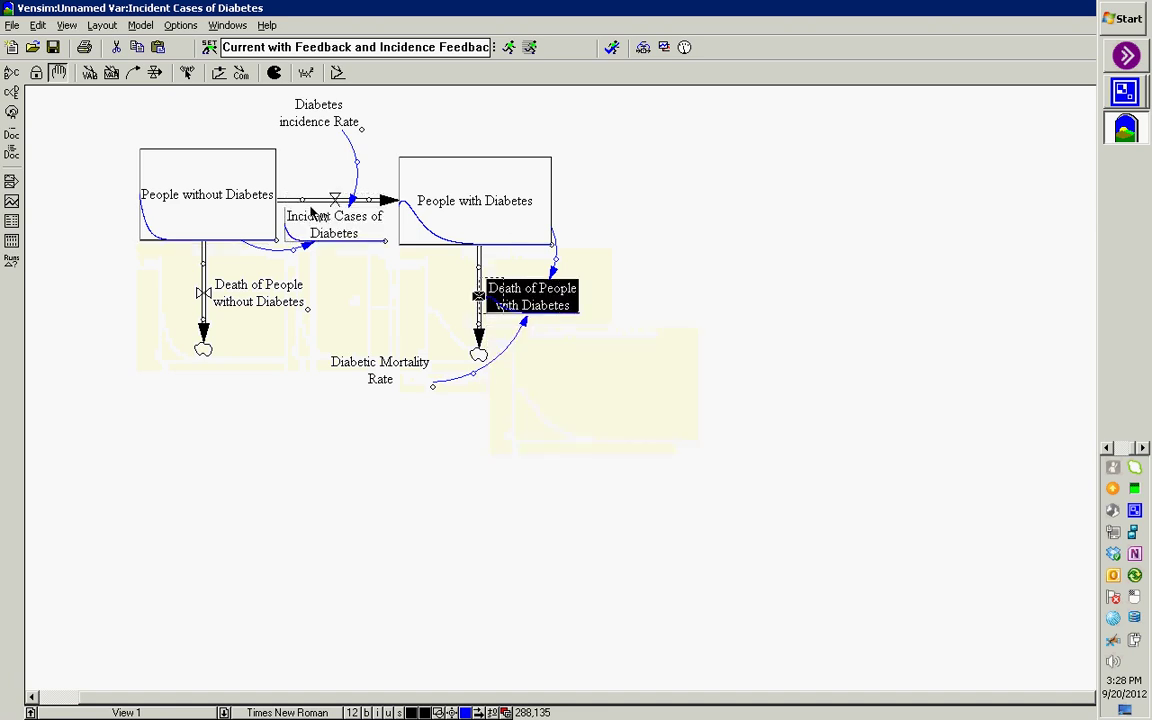
left_click(316, 224)
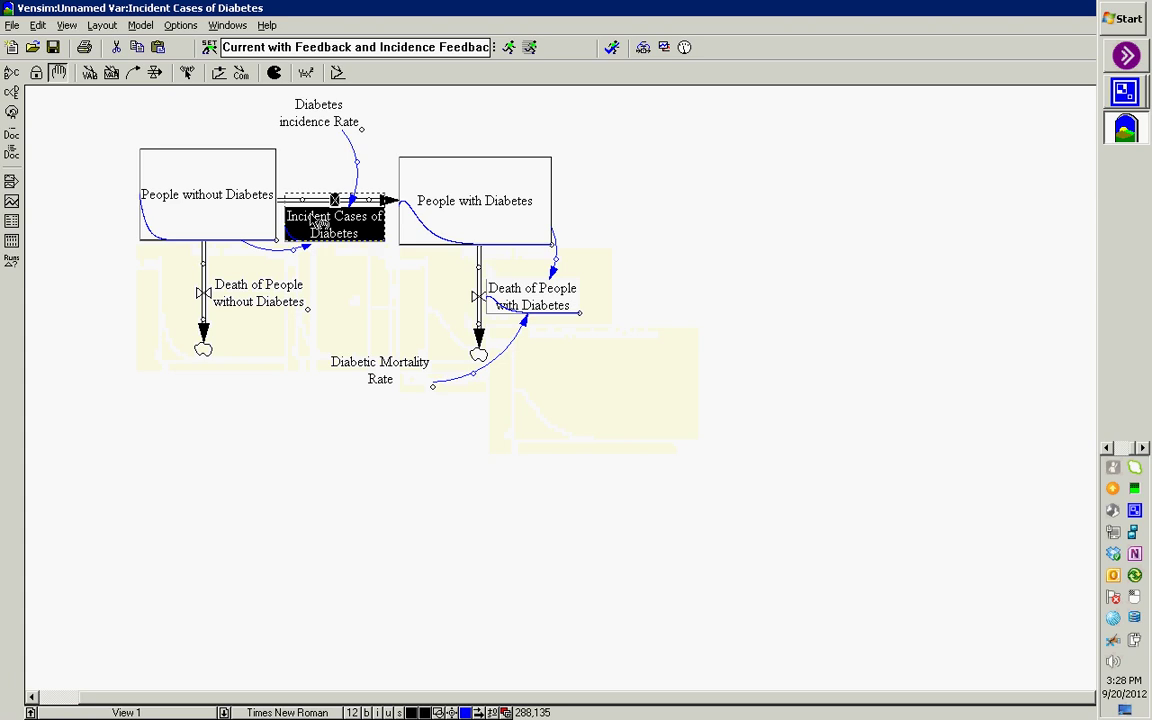
Graph People with Diabetes, and examine the preview graphs of People without Diabetes and Death of People with Diabetes
left_click(478, 232)
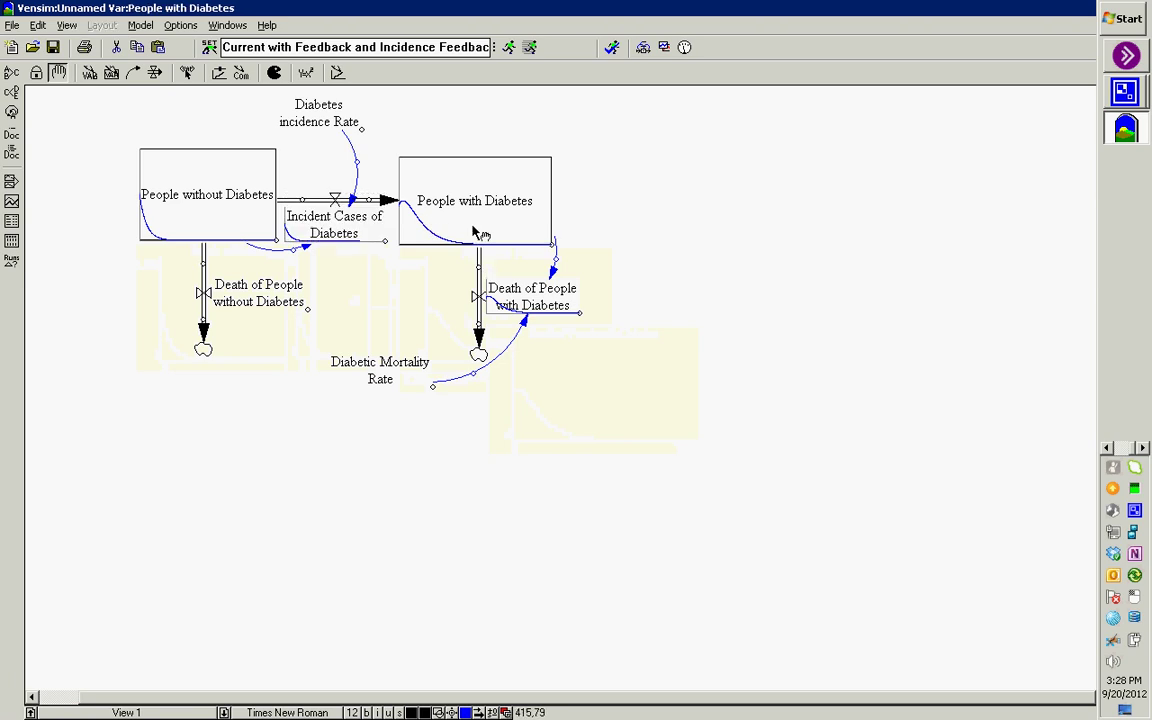
left_click(714, 424)
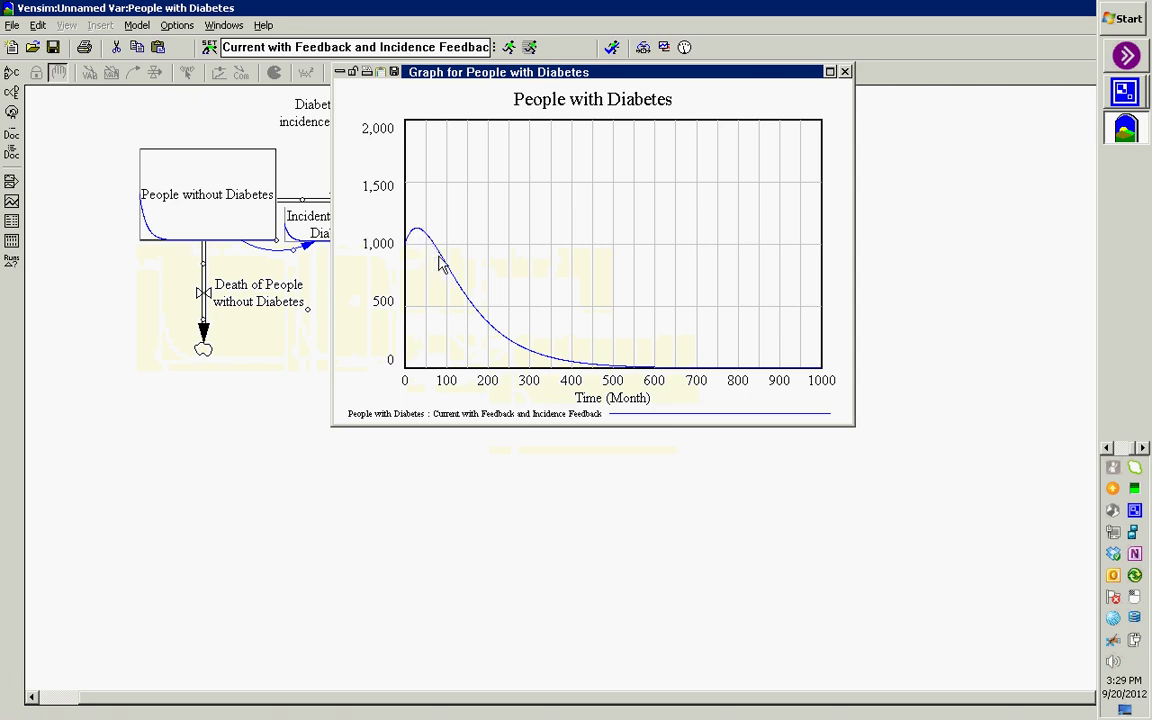
left_click(845, 72)
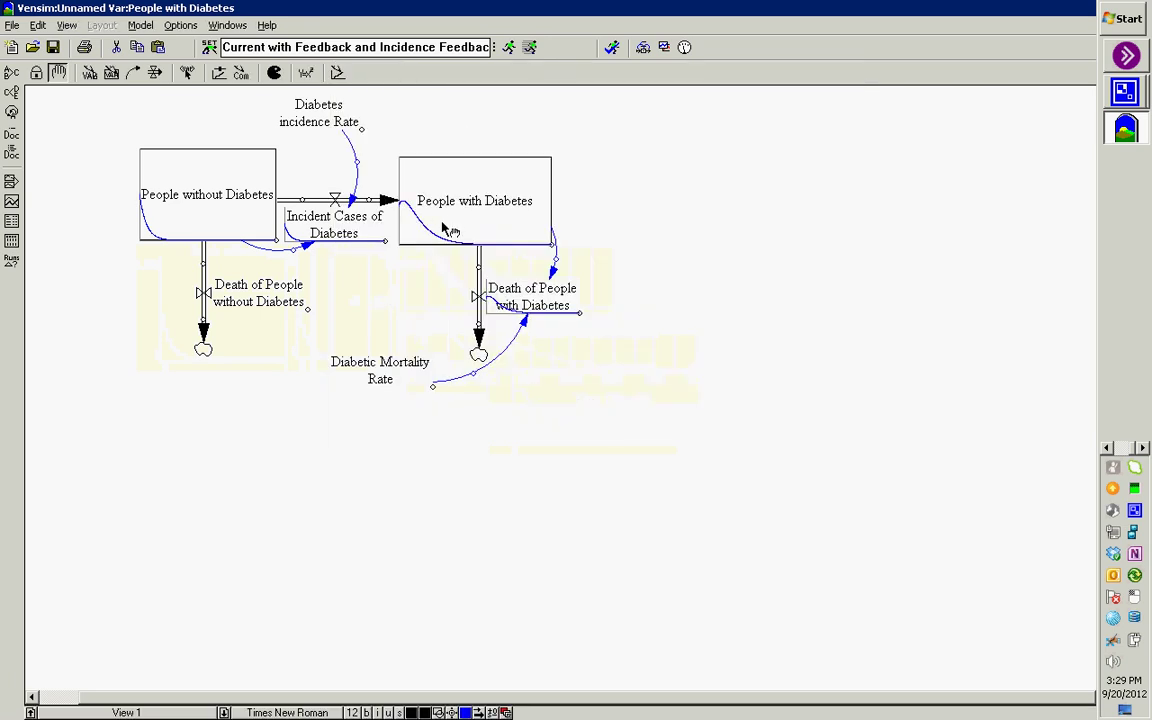
mouse_move(441, 232)
mouse_move(246, 213)
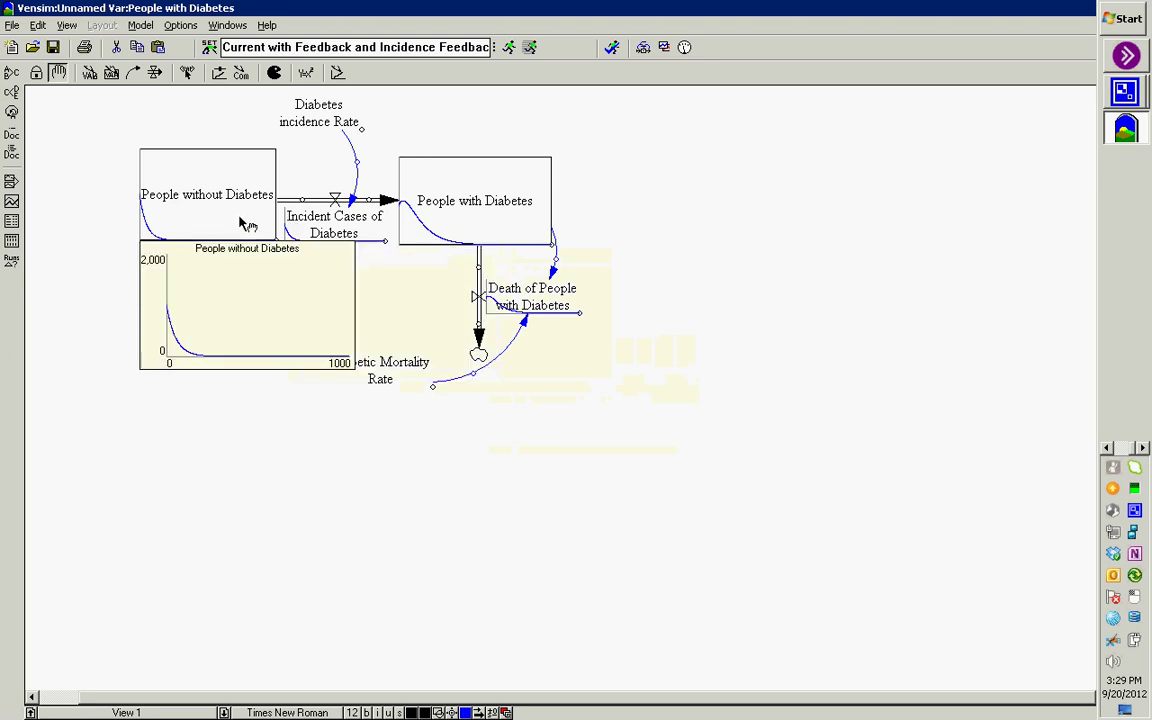
mouse_move(537, 313)
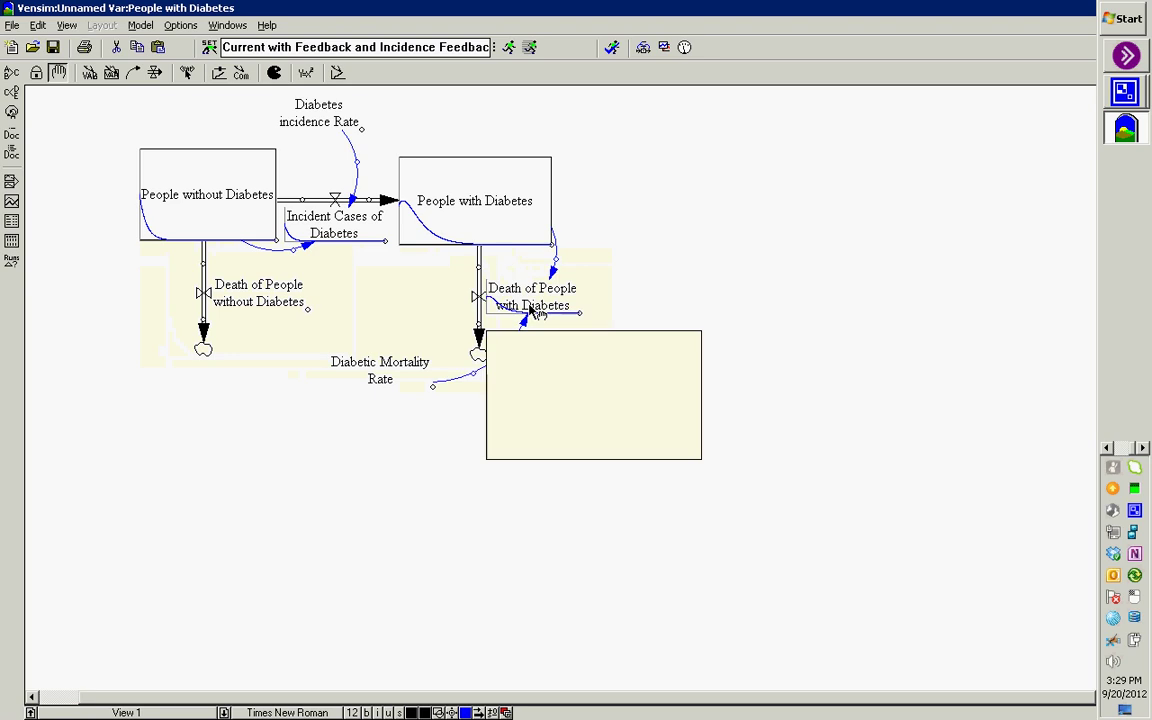
Examine the preview graphs of People with Diabetes and Death of People with Diabetes, and switch to the slide on first order delays
mouse_move(450, 236)
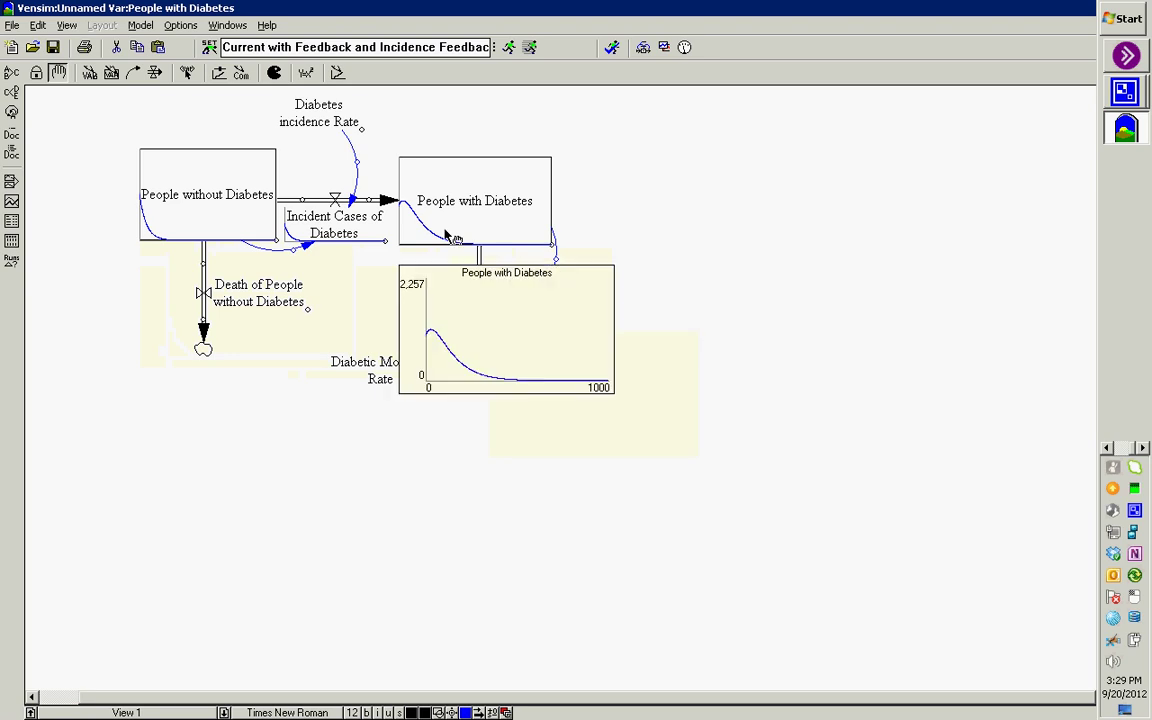
left_click(450, 236)
left_click(312, 205)
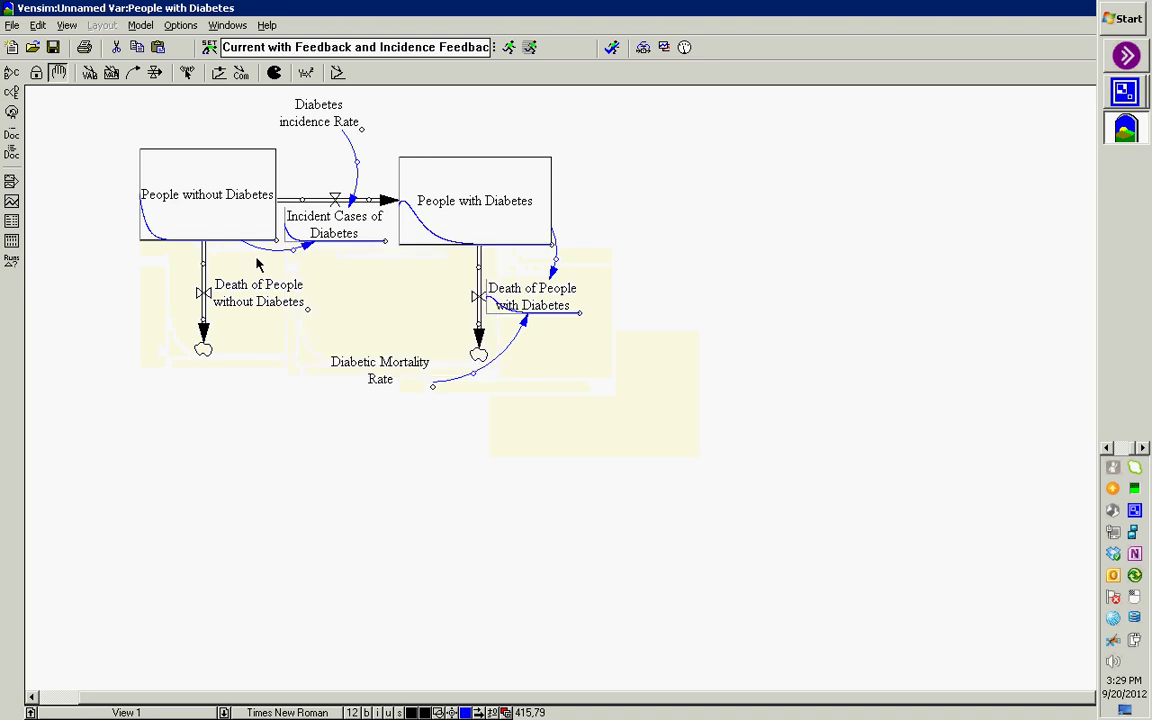
mouse_move(478, 278)
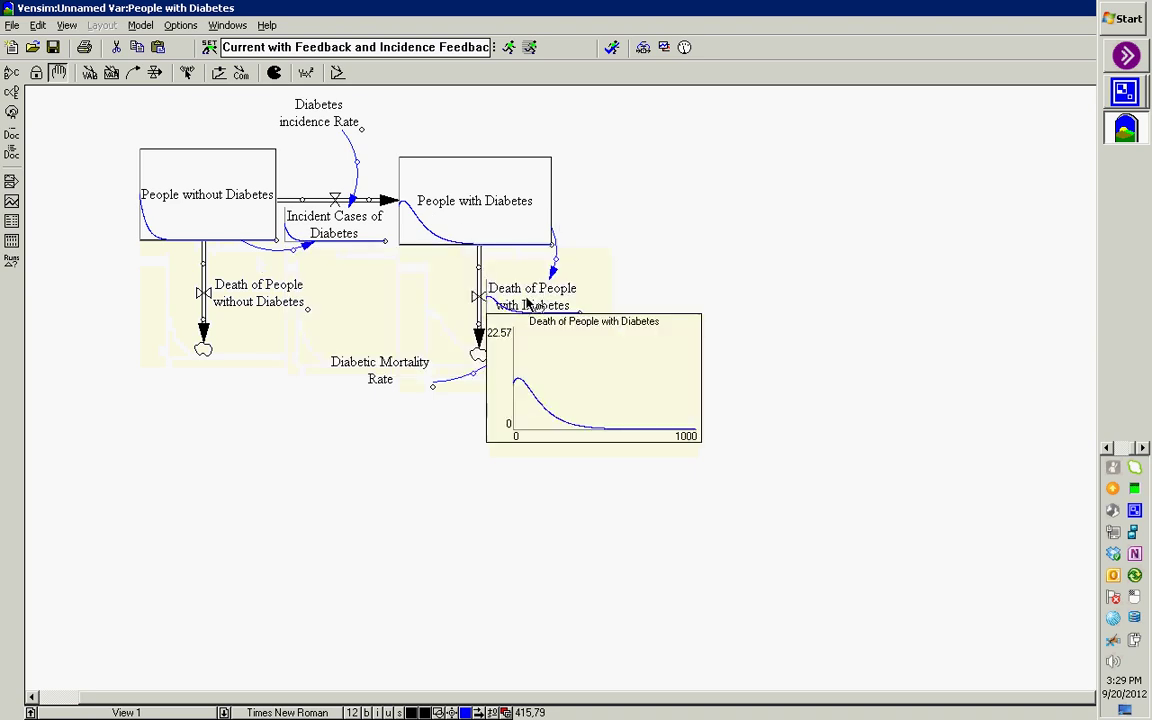
scroll(585, 655, "down", 1)
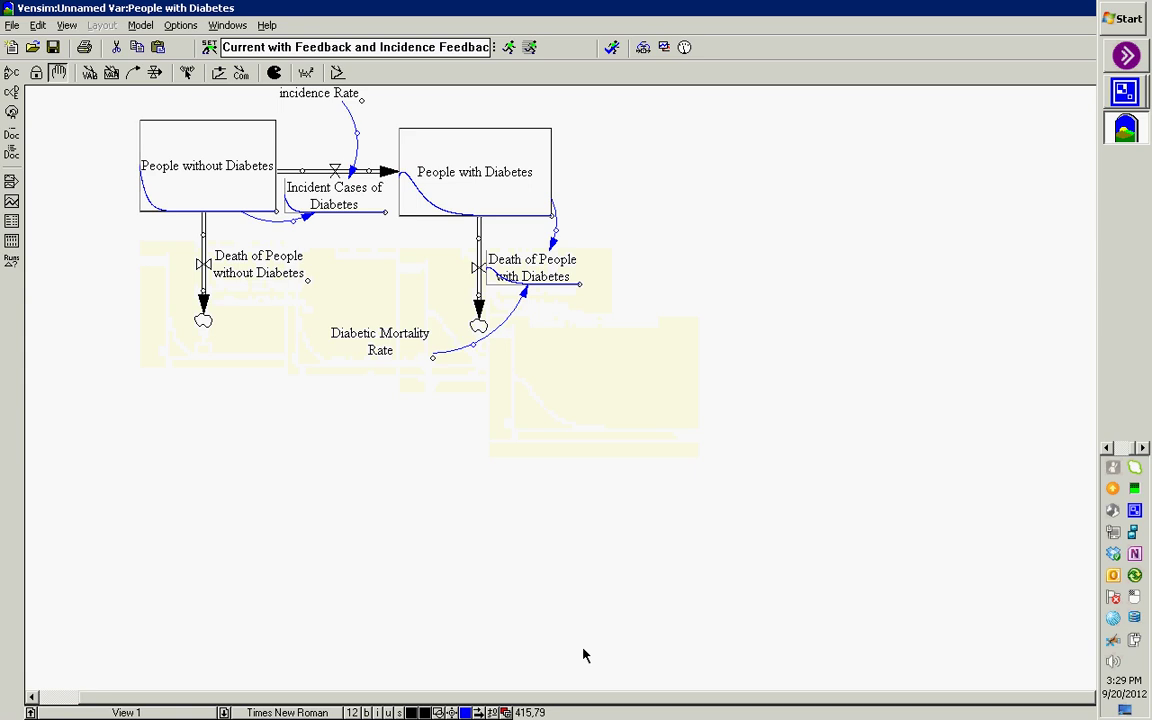
key("alt+Tab")
key("Right")
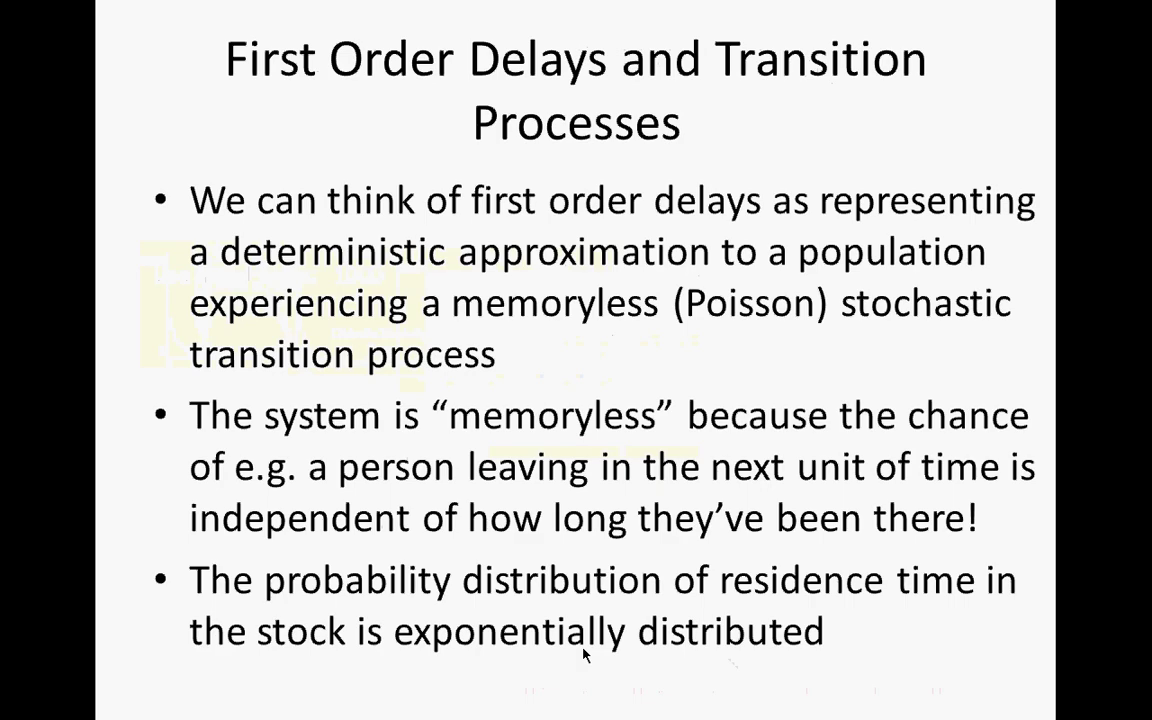
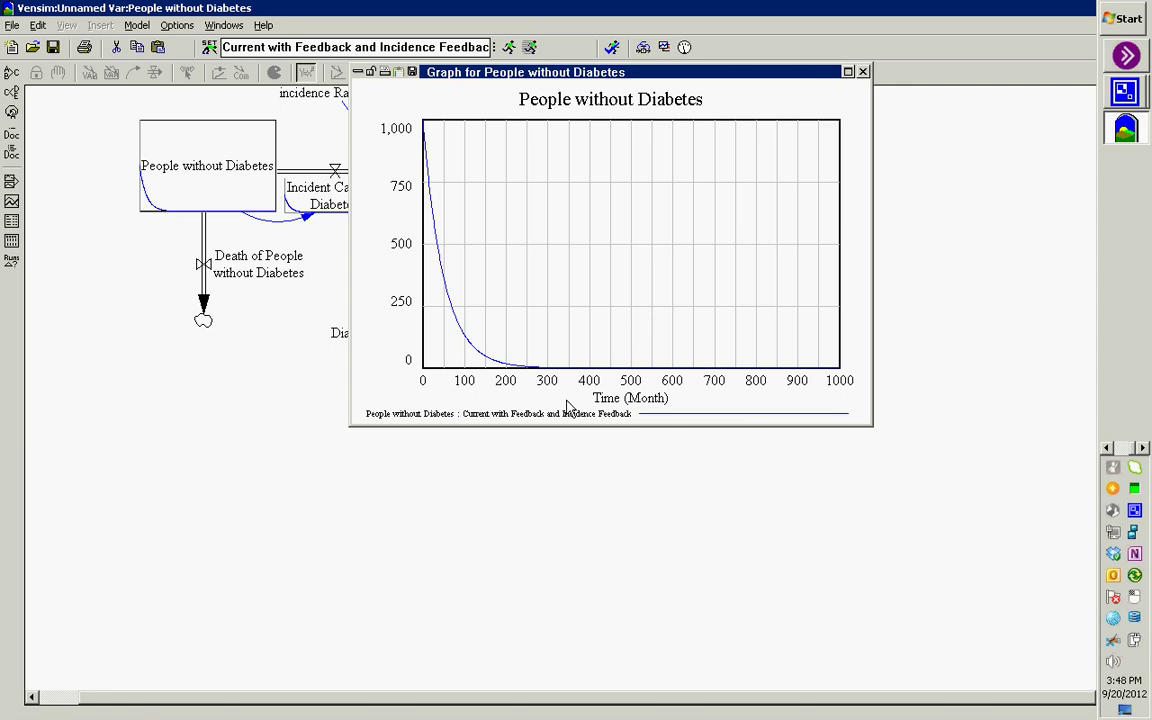
Close the People without Diabetes graph and check the equation of Diabetes incidence Rate
left_click(864, 72)
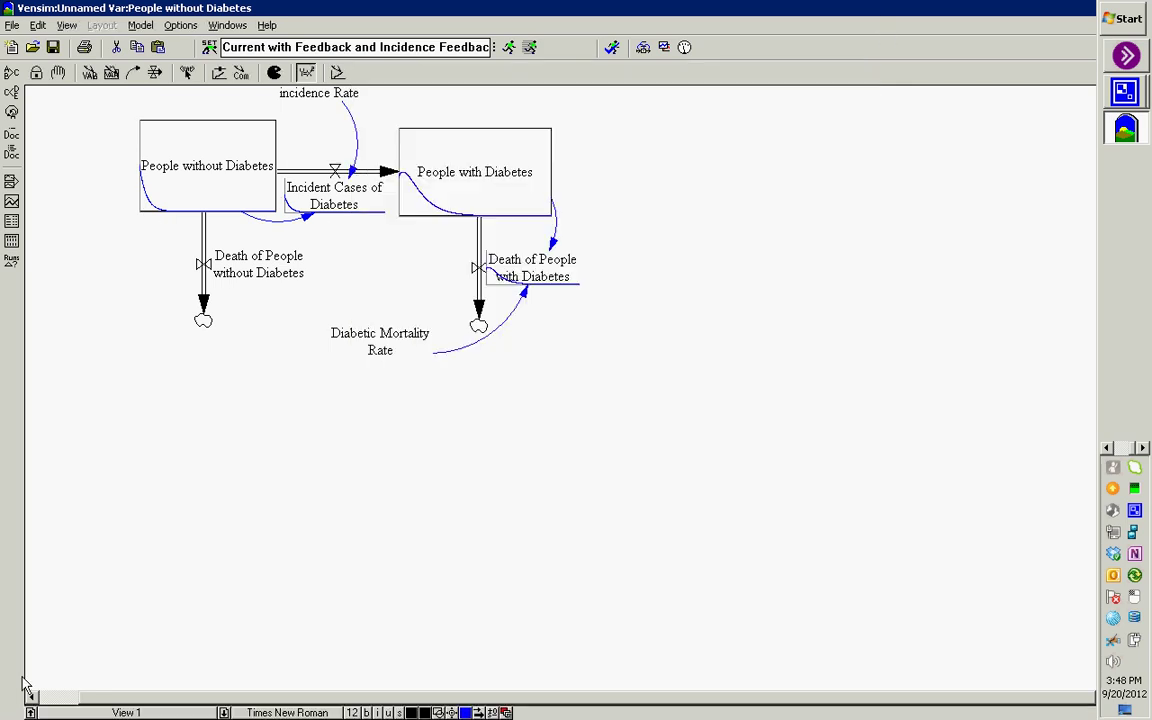
left_click(57, 698)
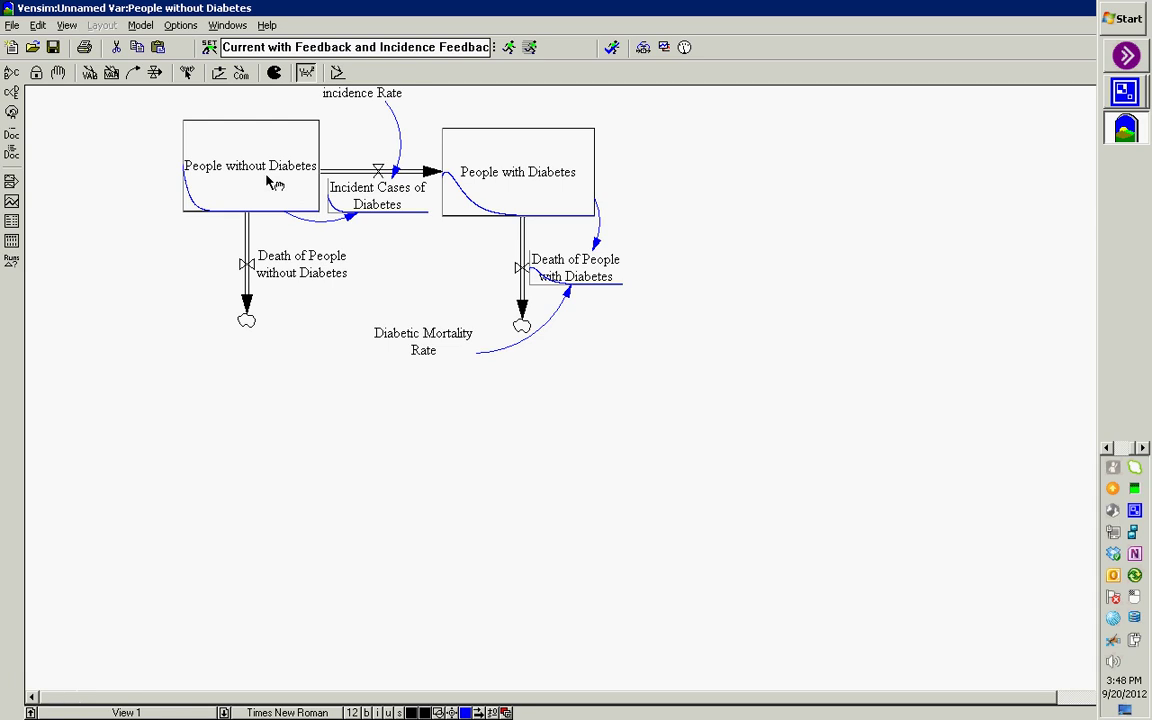
scroll(273, 180, "up", 2)
left_click(350, 150)
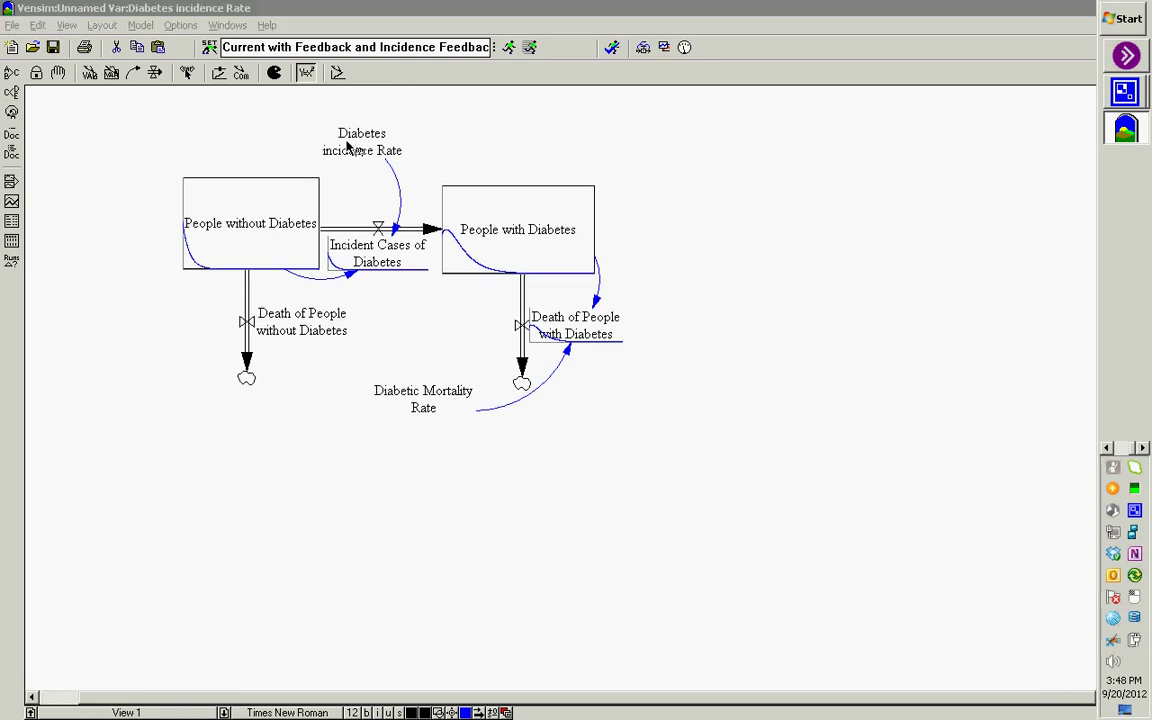
key("Return")
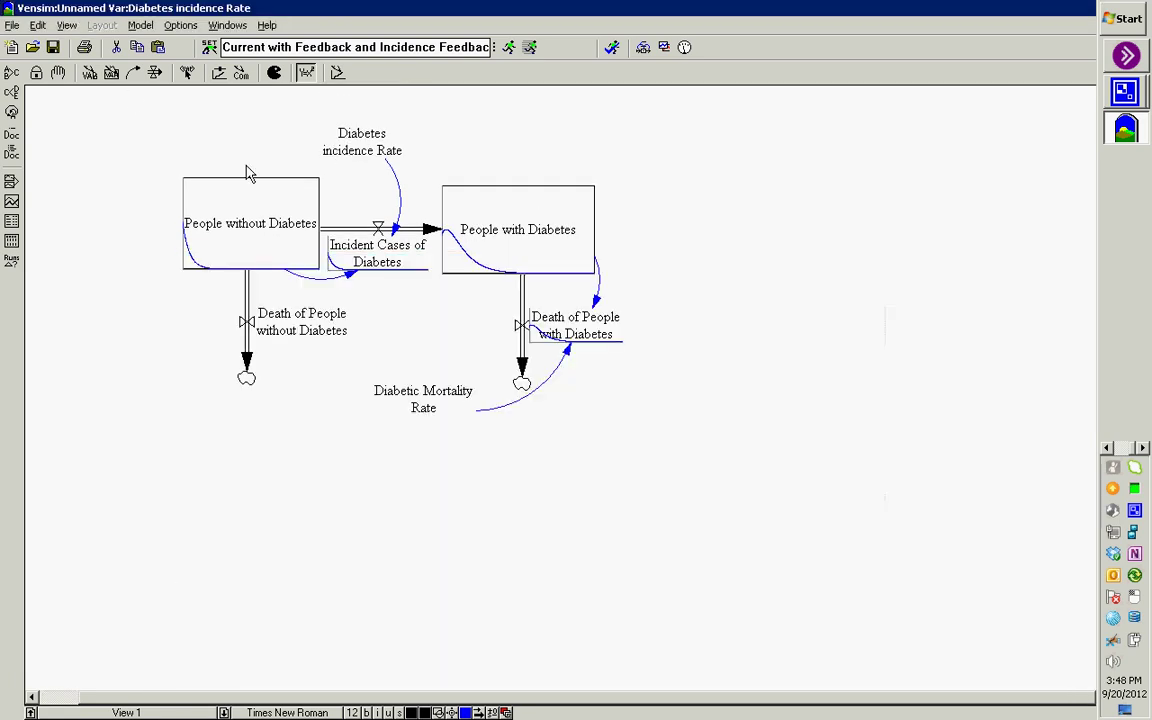
Add an inflow named Immigration of People without Diabetes from a cloud into the People without Diabetes stock
left_click(154, 74)
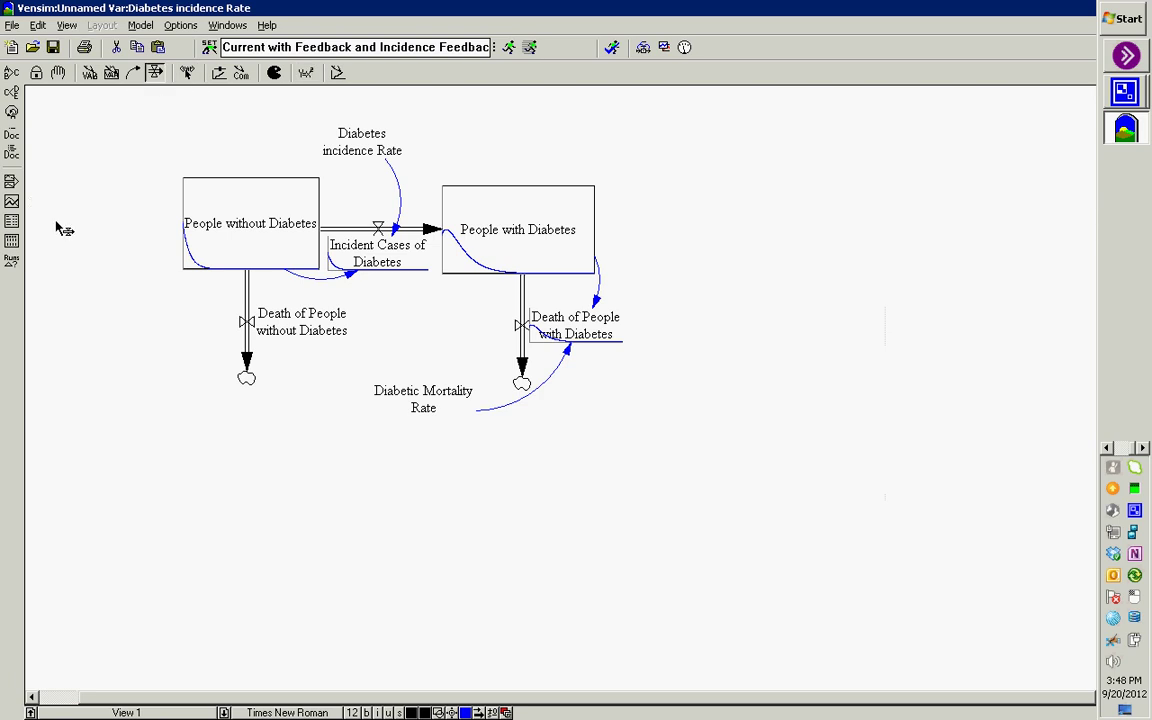
left_click_drag(55, 220, 197, 225)
left_click(197, 225)
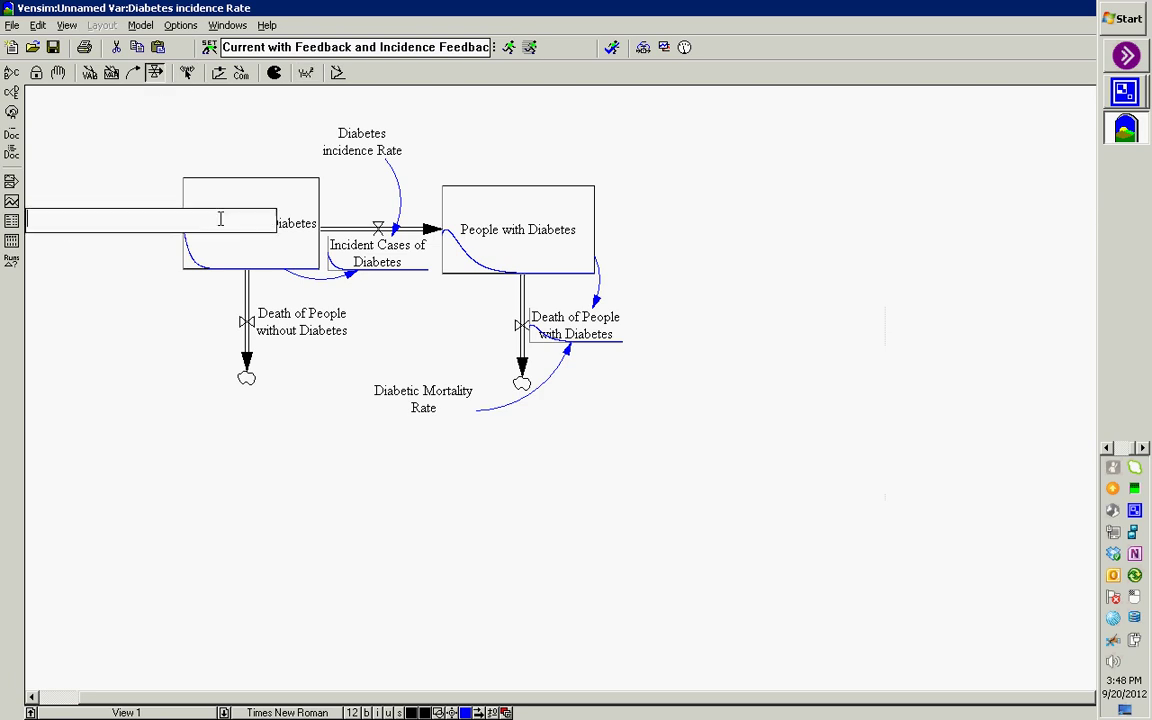
type("Immigration of People with")
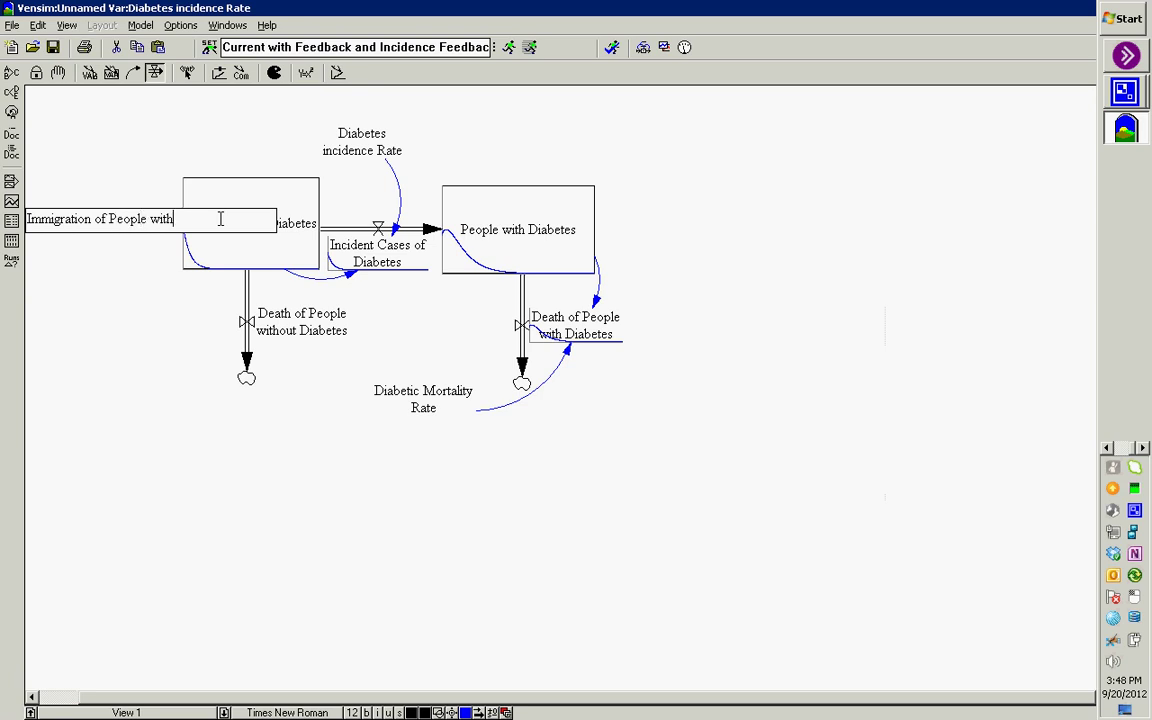
type("out Diabetes")
key("Return")
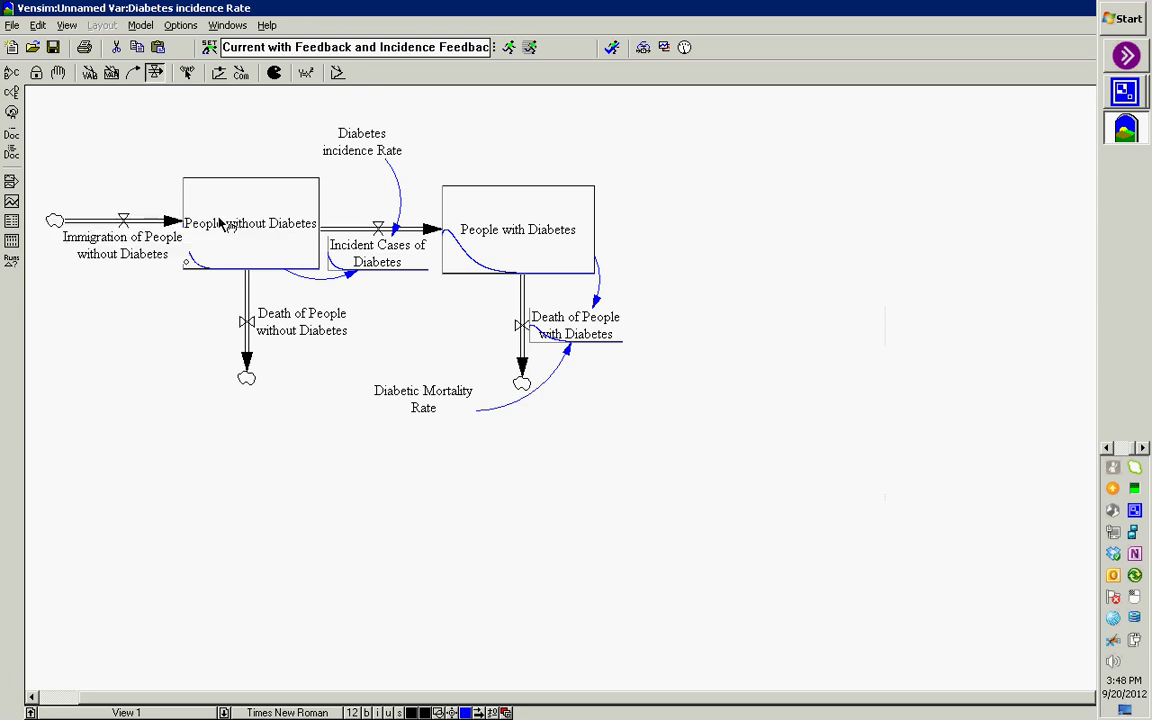
Set Immigration of People without Diabetes to 100 and accept the People without Diabetes stock equation that includes the immigration inflow
left_click(305, 73)
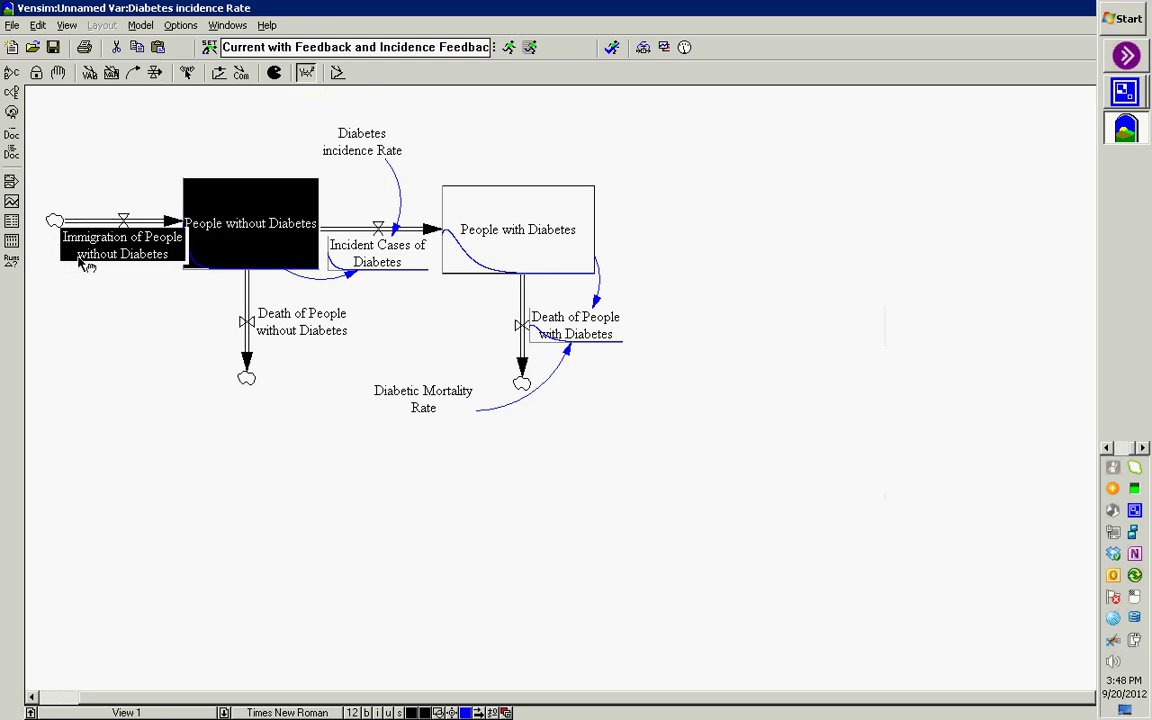
left_click(85, 262)
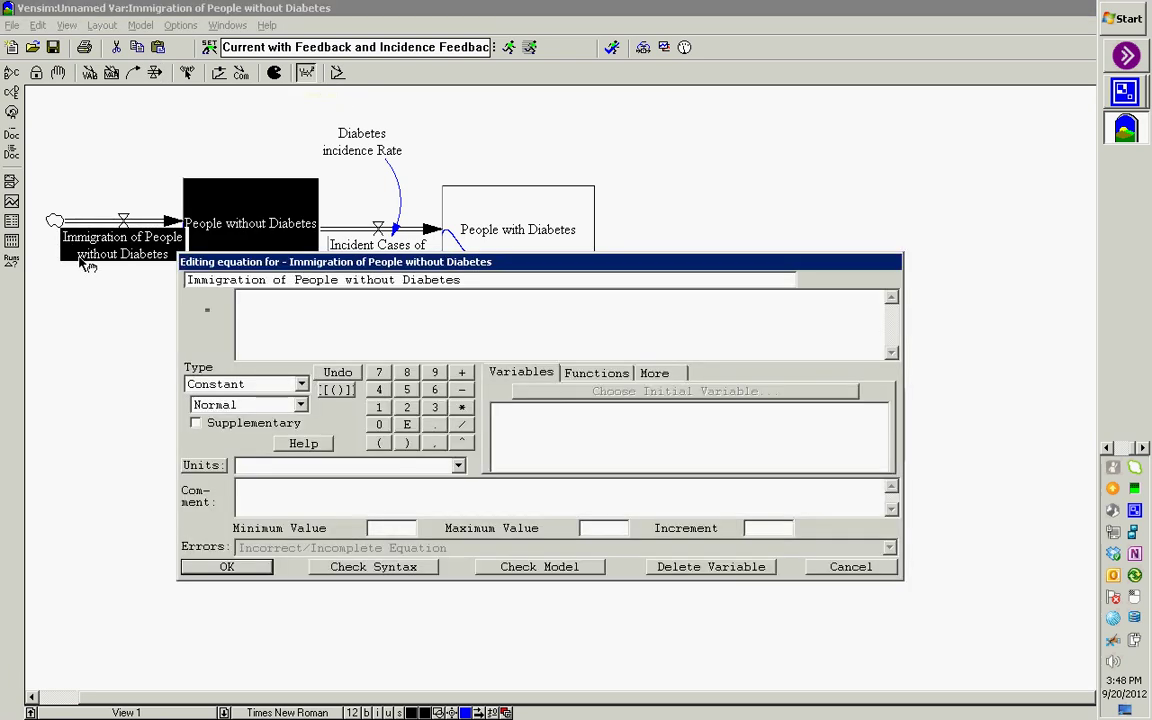
type("100")
key("Return")
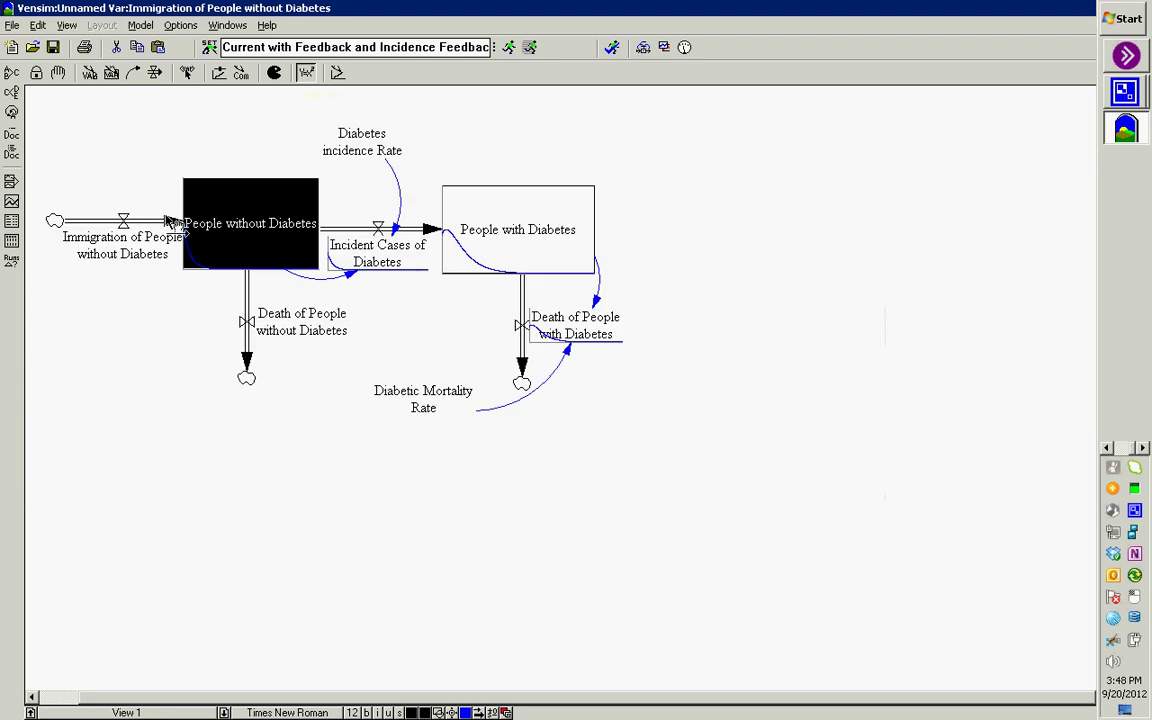
left_click(202, 228)
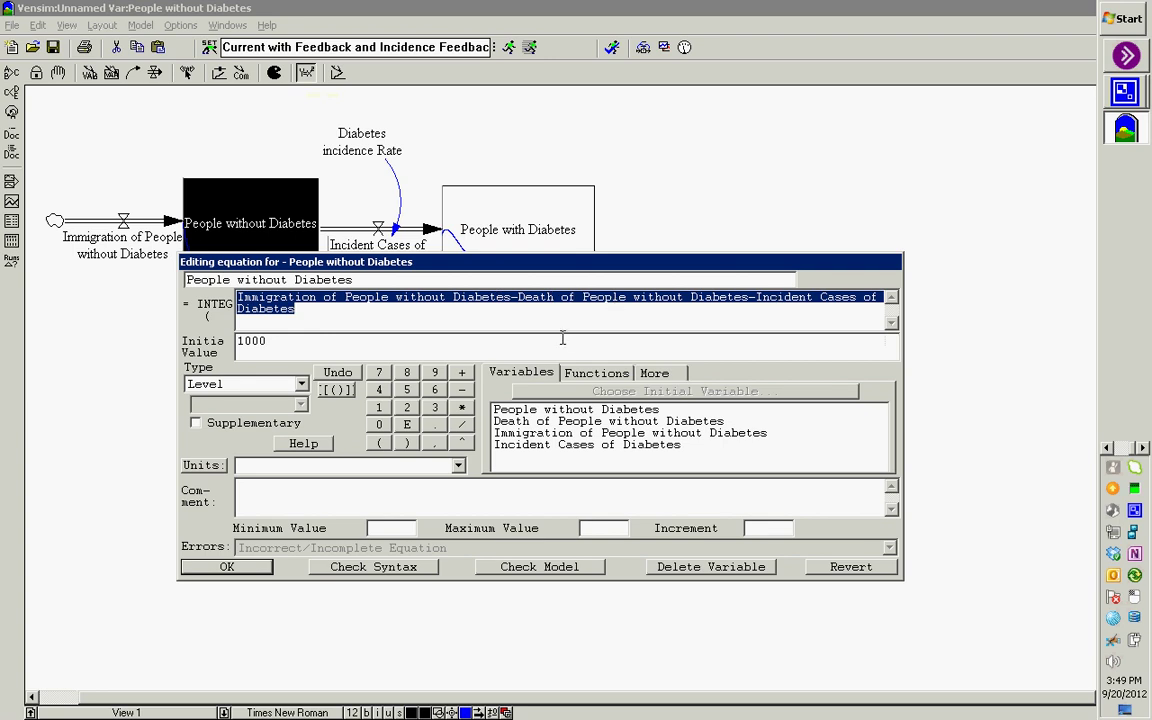
key("Return")
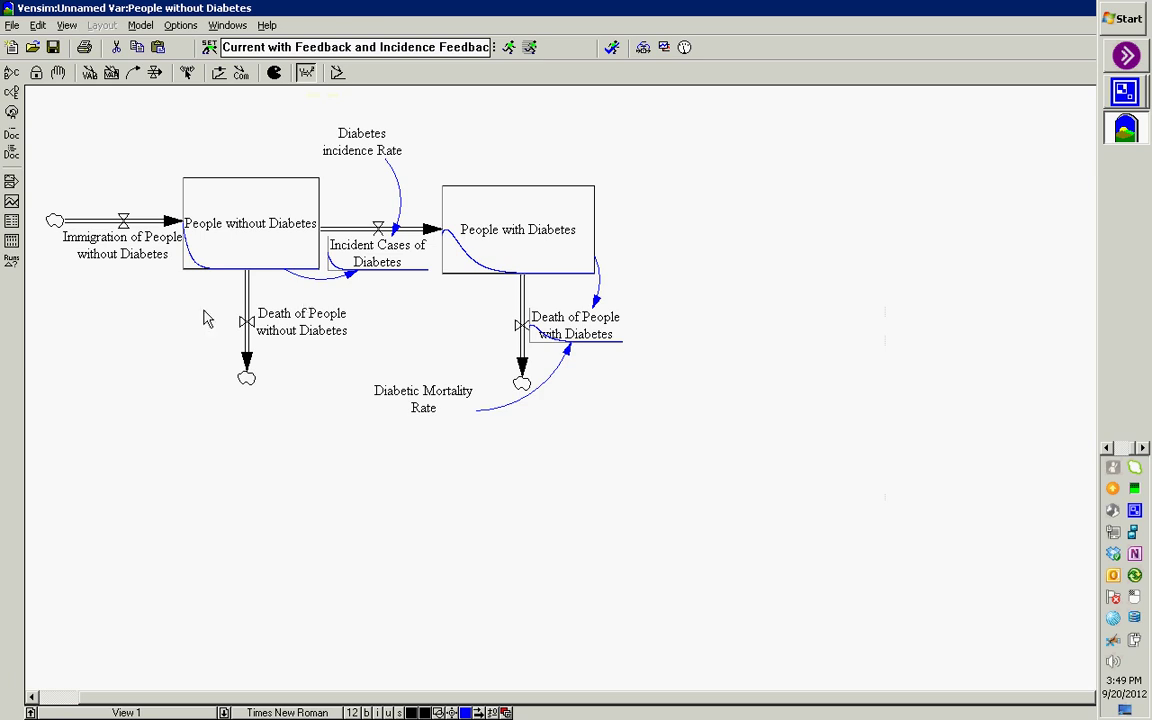
Review the equations of Immigration of People without Diabetes and Diabetes incidence Rate without changing them
left_click(140, 262)
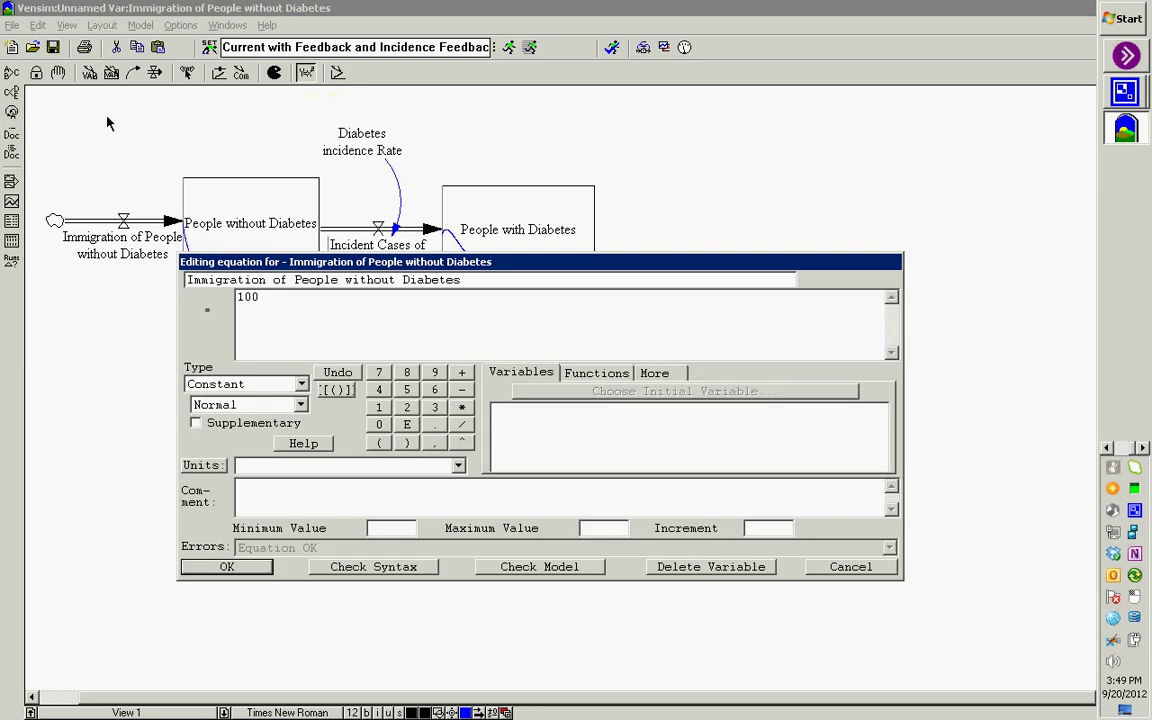
left_click(849, 566)
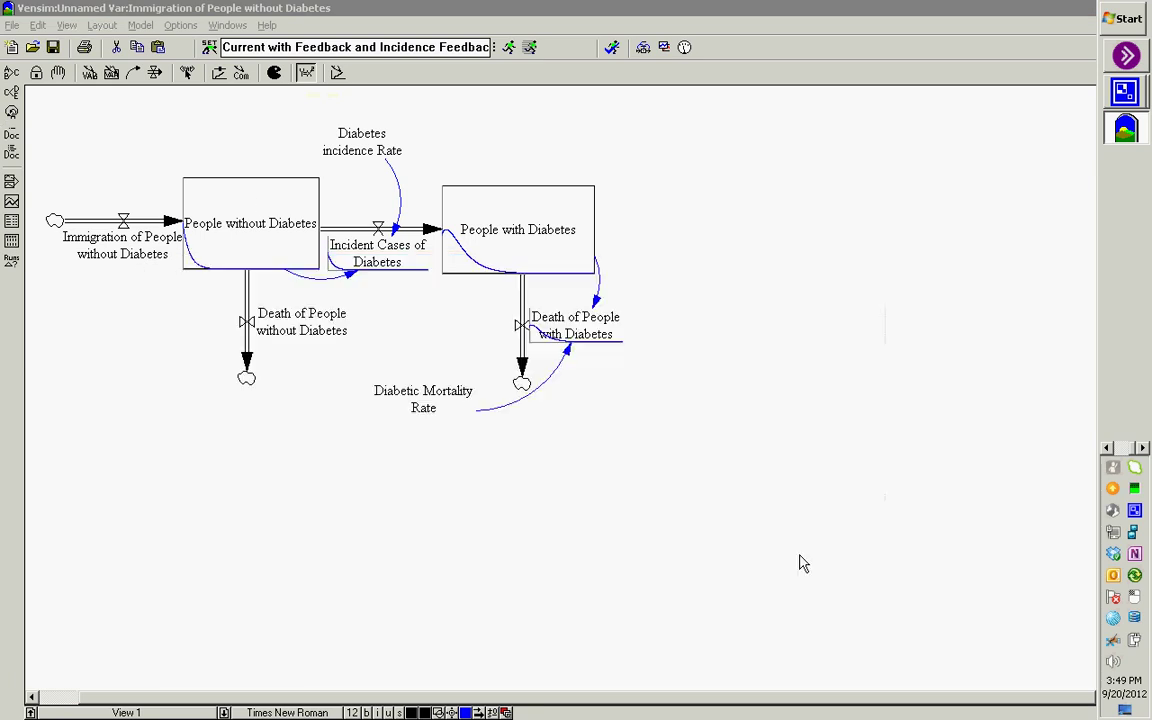
left_click(155, 72)
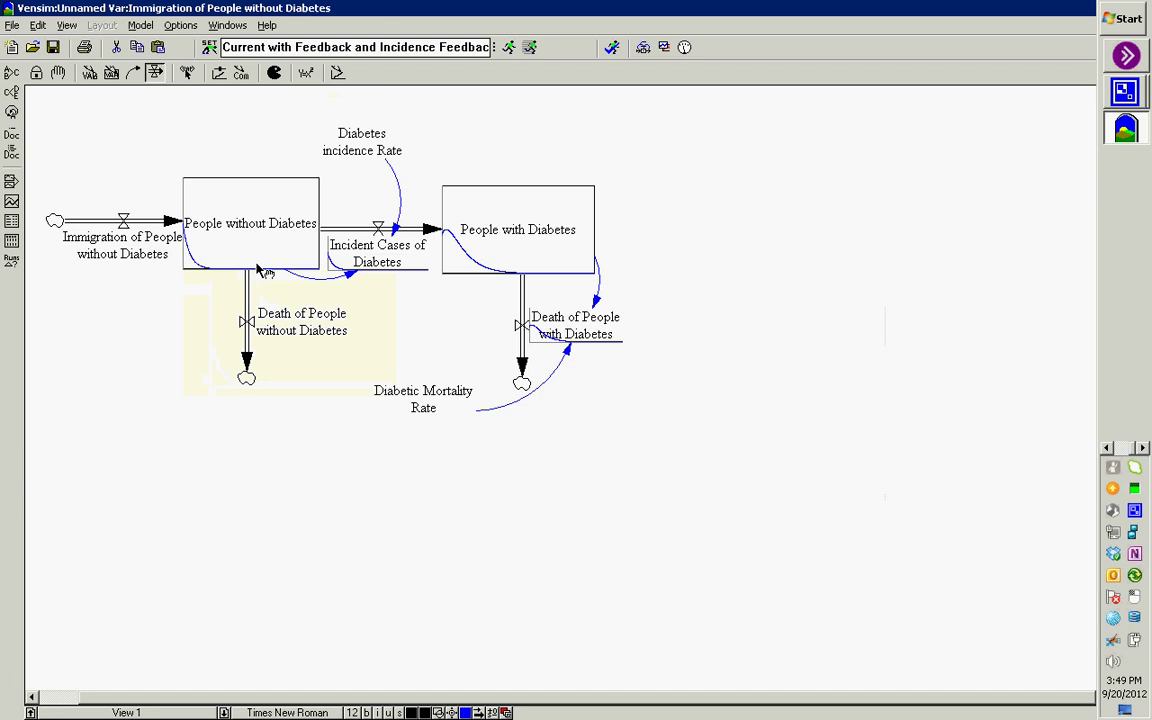
mouse_move(258, 269)
left_click(305, 72)
left_click(370, 148)
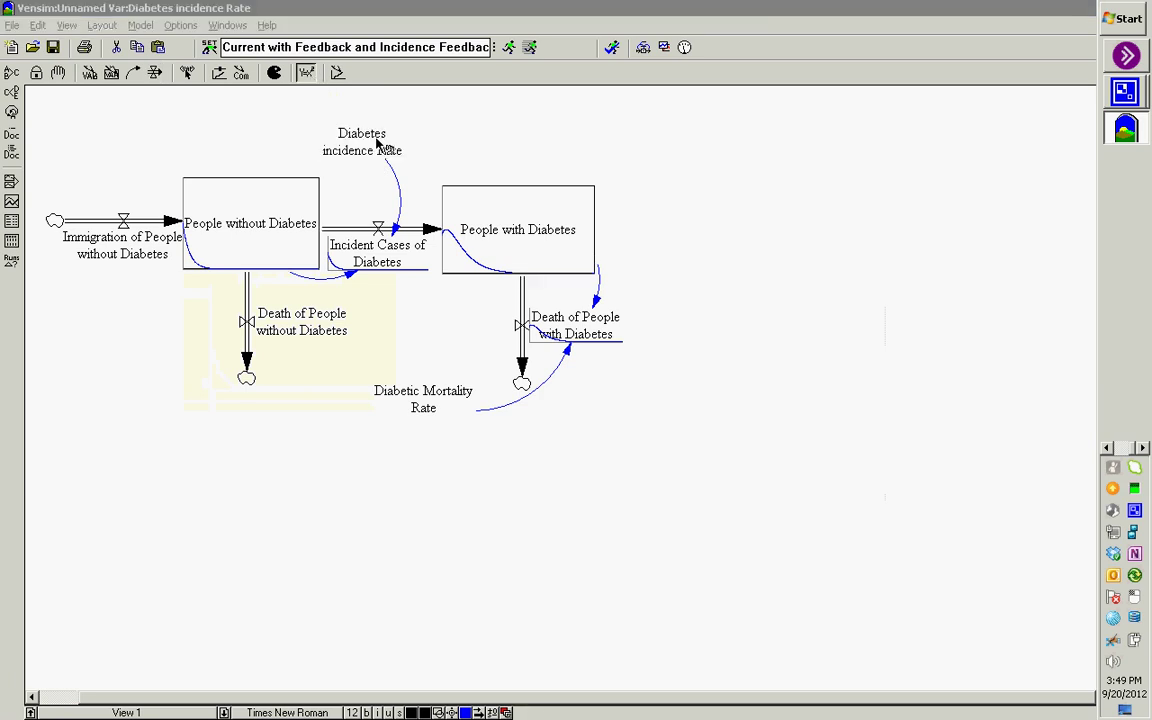
key("Return")
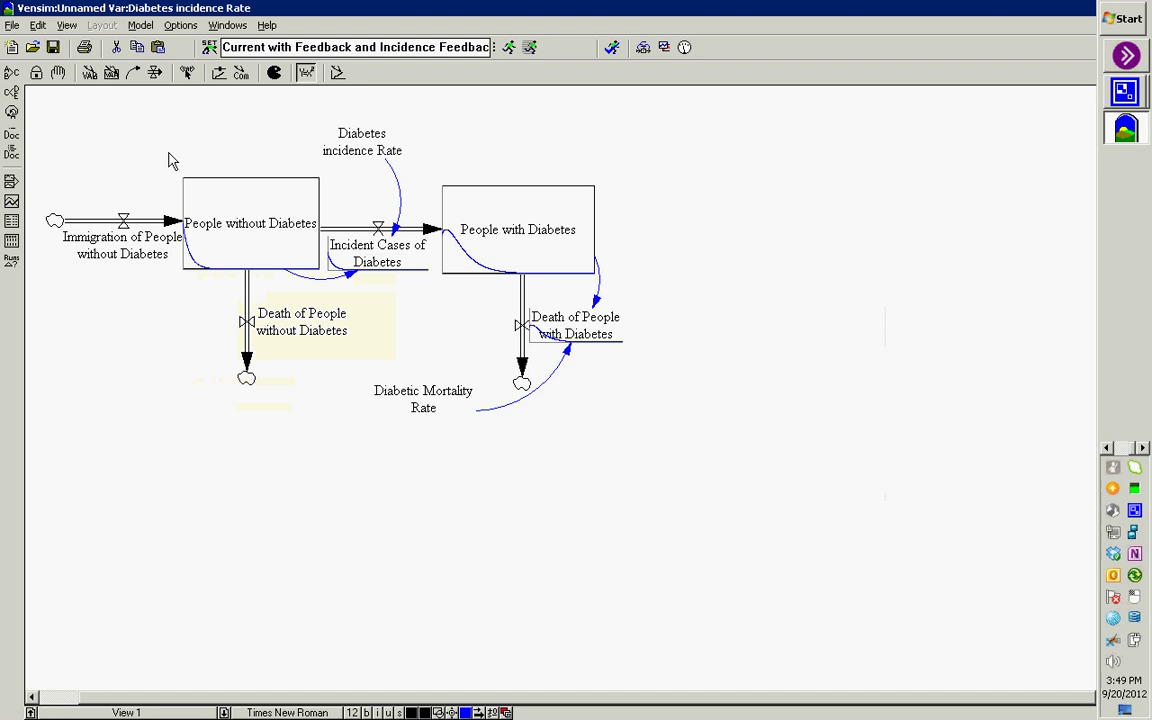
left_click(128, 264)
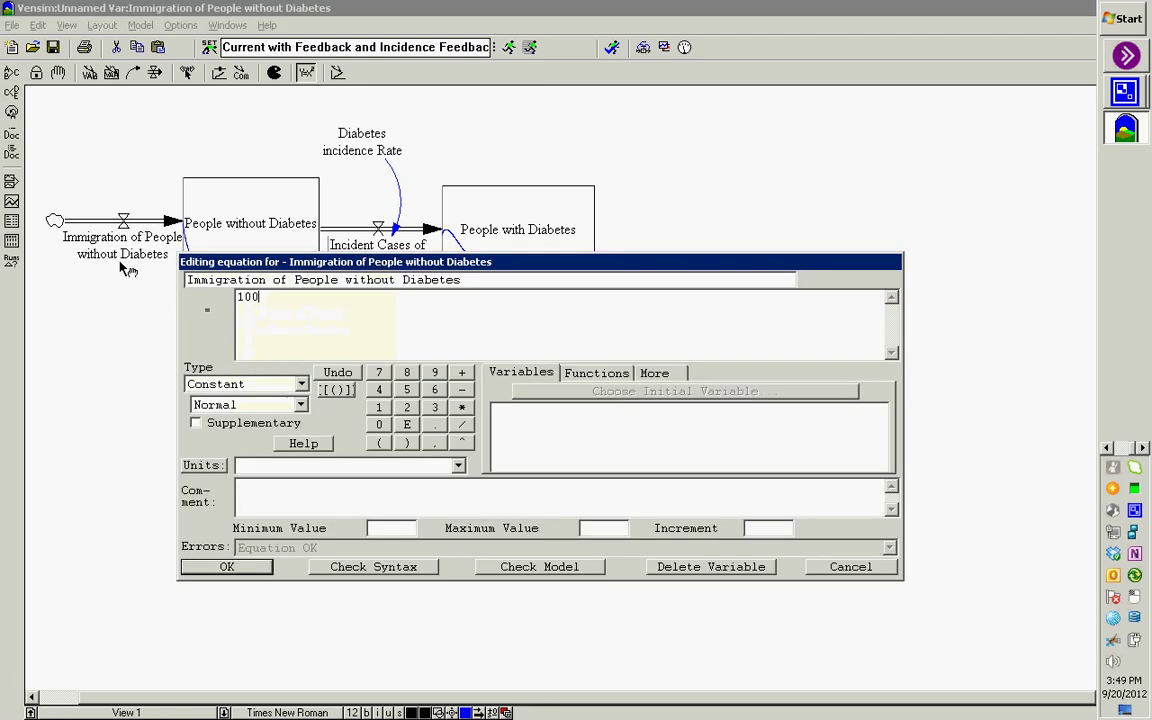
key("Return")
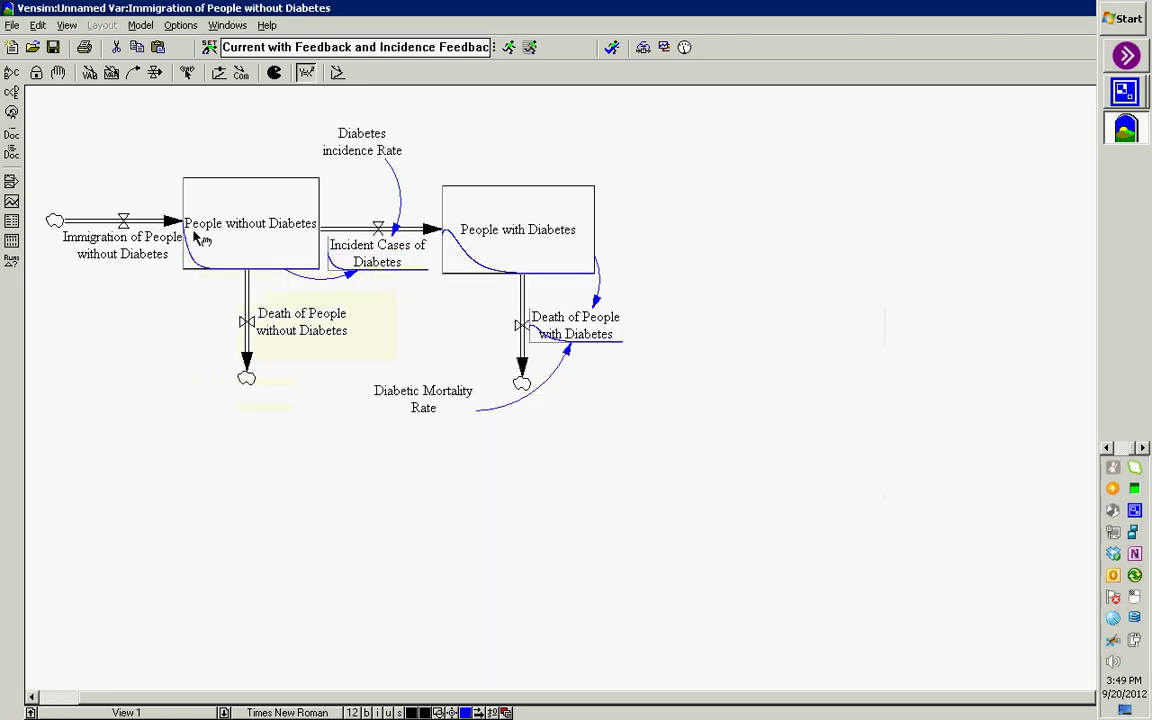
Examine the preview graph of People without Diabetes and the equation of Incident Cases of Diabetes
mouse_move(204, 238)
mouse_move(373, 257)
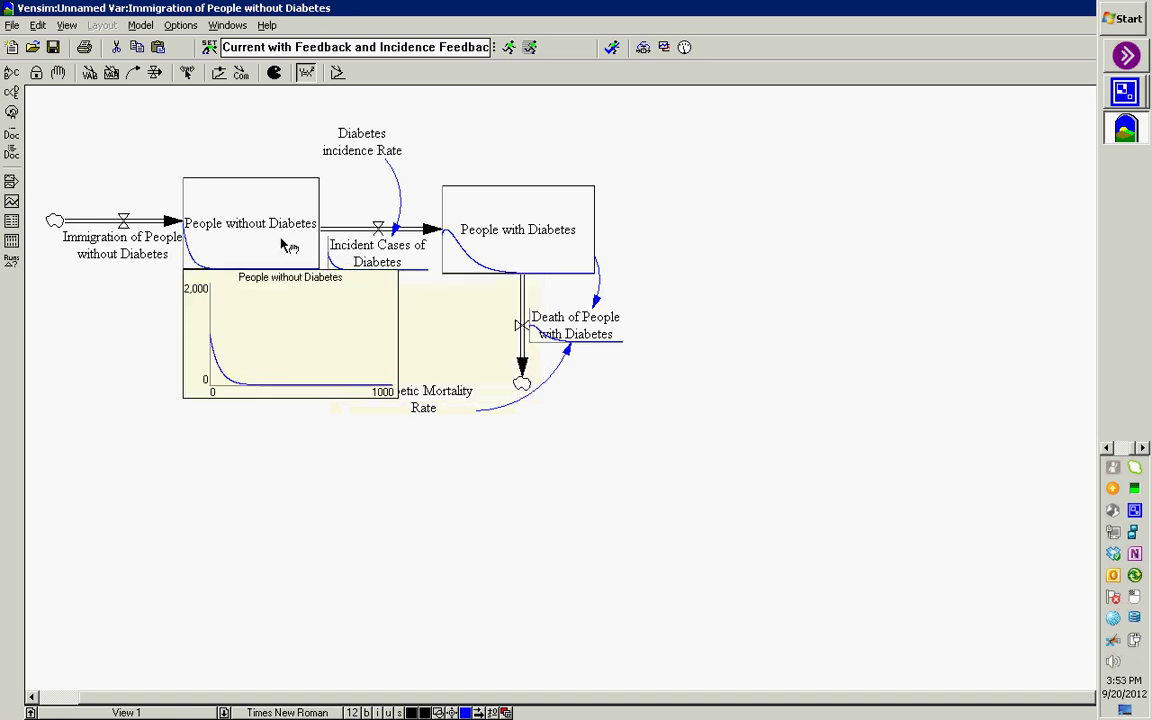
left_click(358, 252)
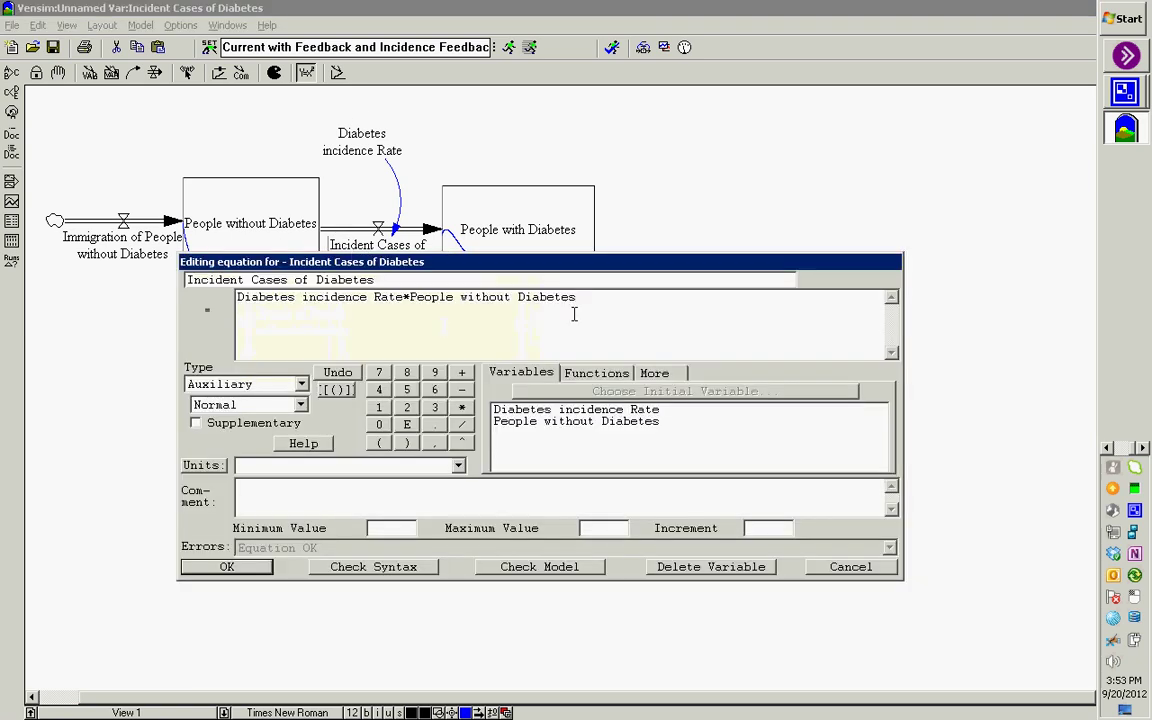
left_click(818, 567)
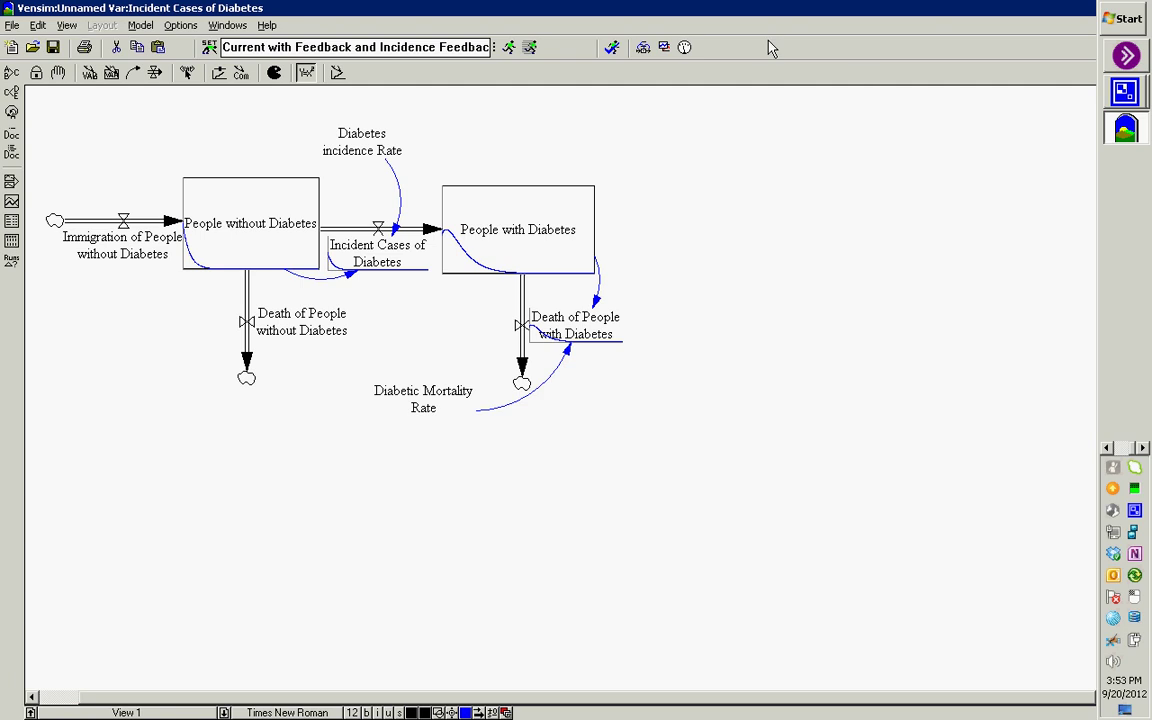
Simulate the model as a new run named Current with Feedback and Incidence Feedback with Immigration, without overwriting the existing dataset
left_click(510, 50)
key("Return")
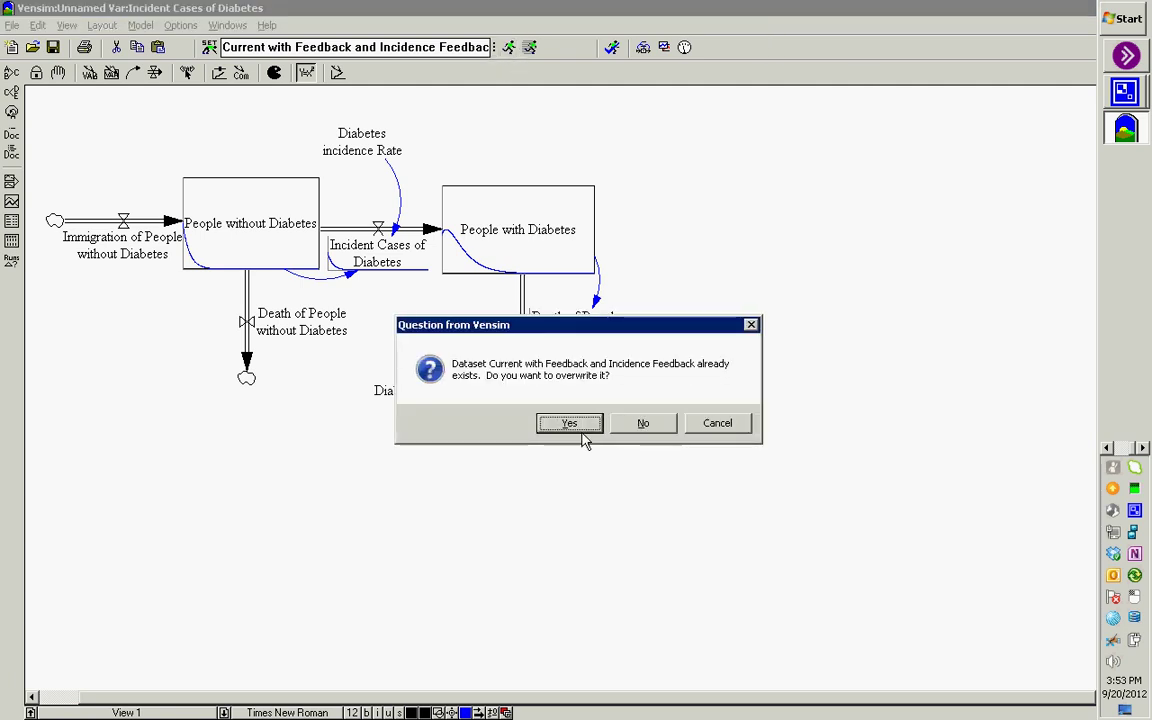
left_click(716, 423)
left_click(465, 47)
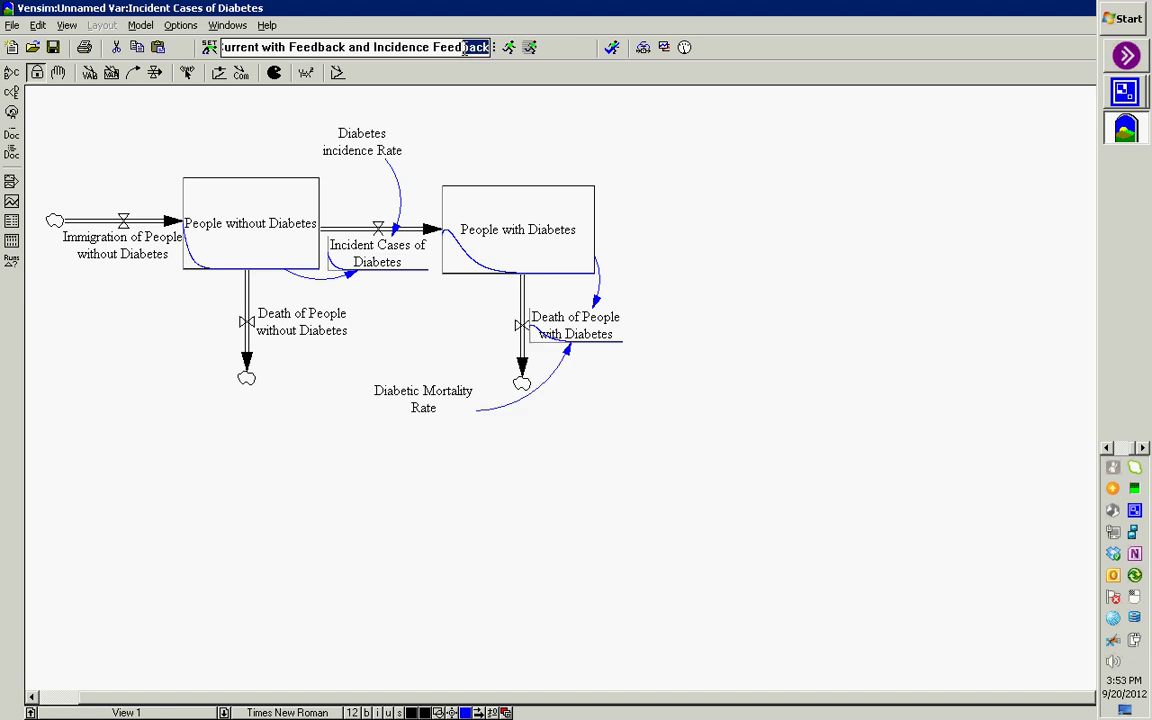
type("with")
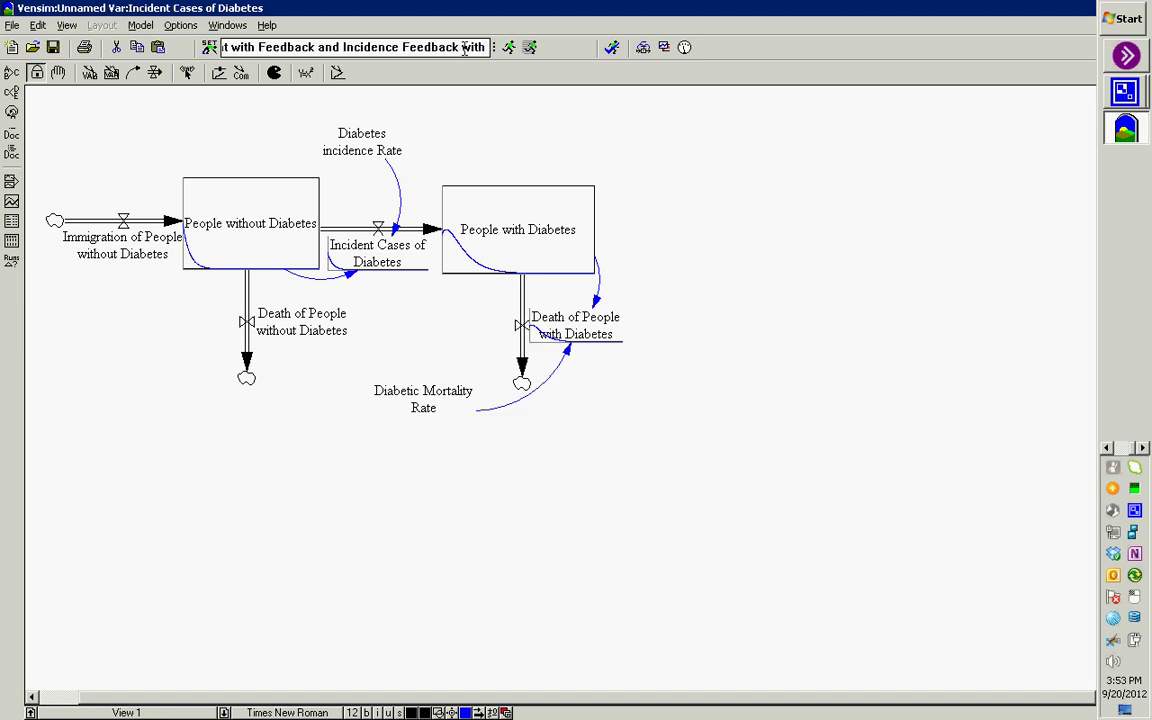
type(" Immigration")
key("Return")
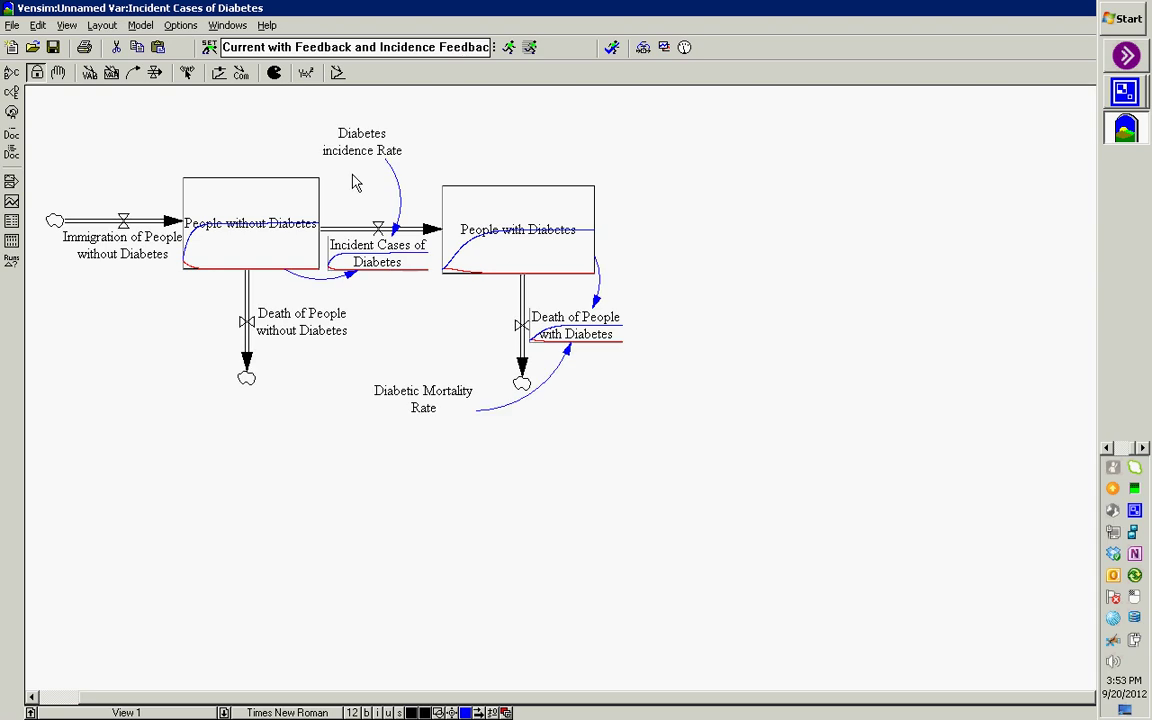
Graph People without Diabetes to compare the runs with and without immigration
mouse_move(254, 250)
left_click(224, 196)
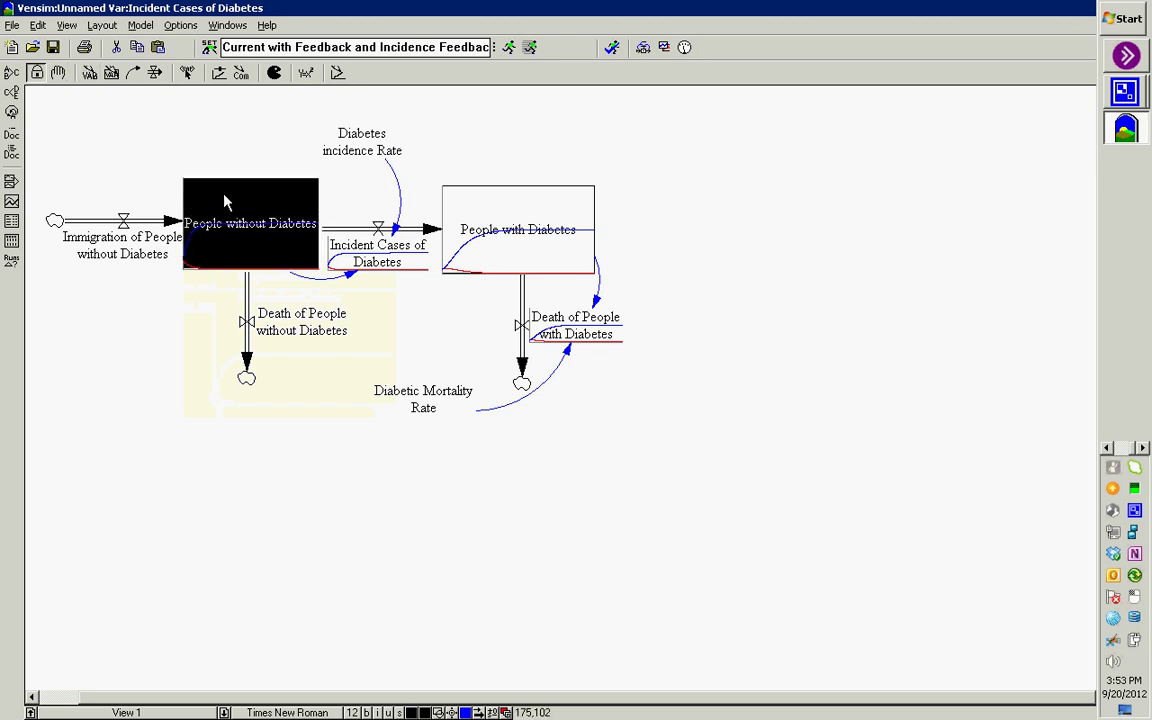
left_click(8, 203)
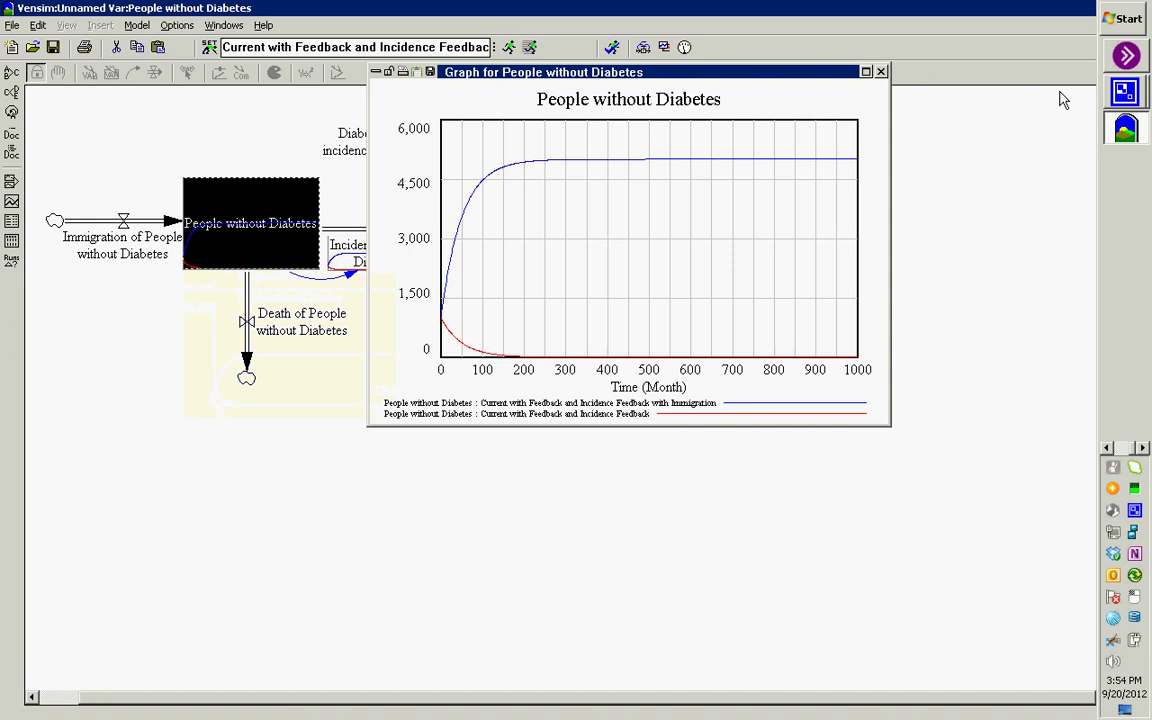
Graph People with Diabetes to compare the runs with and without immigration
left_click(881, 72)
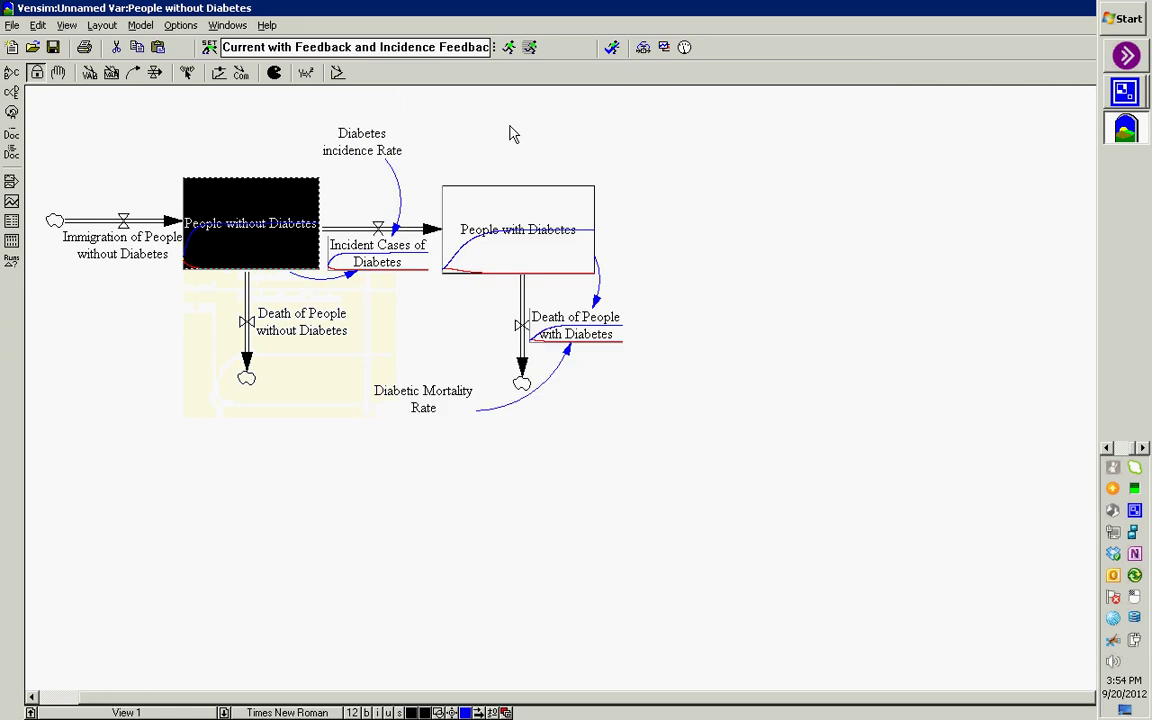
left_click(473, 240)
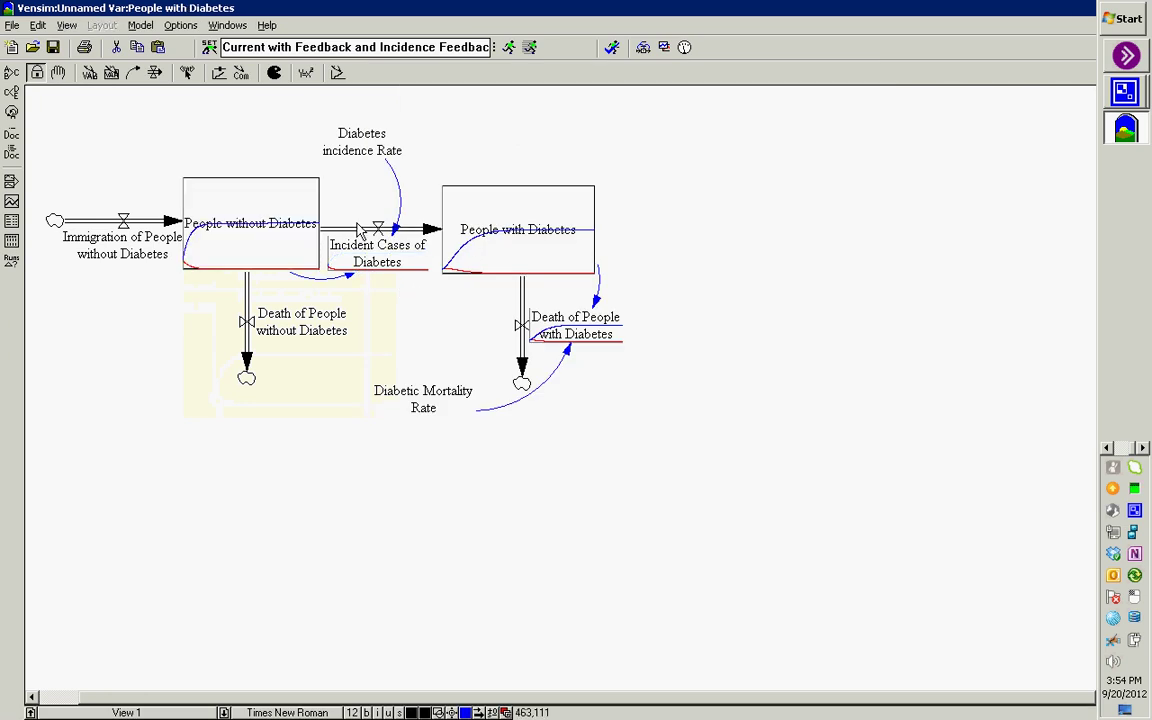
left_click(11, 200)
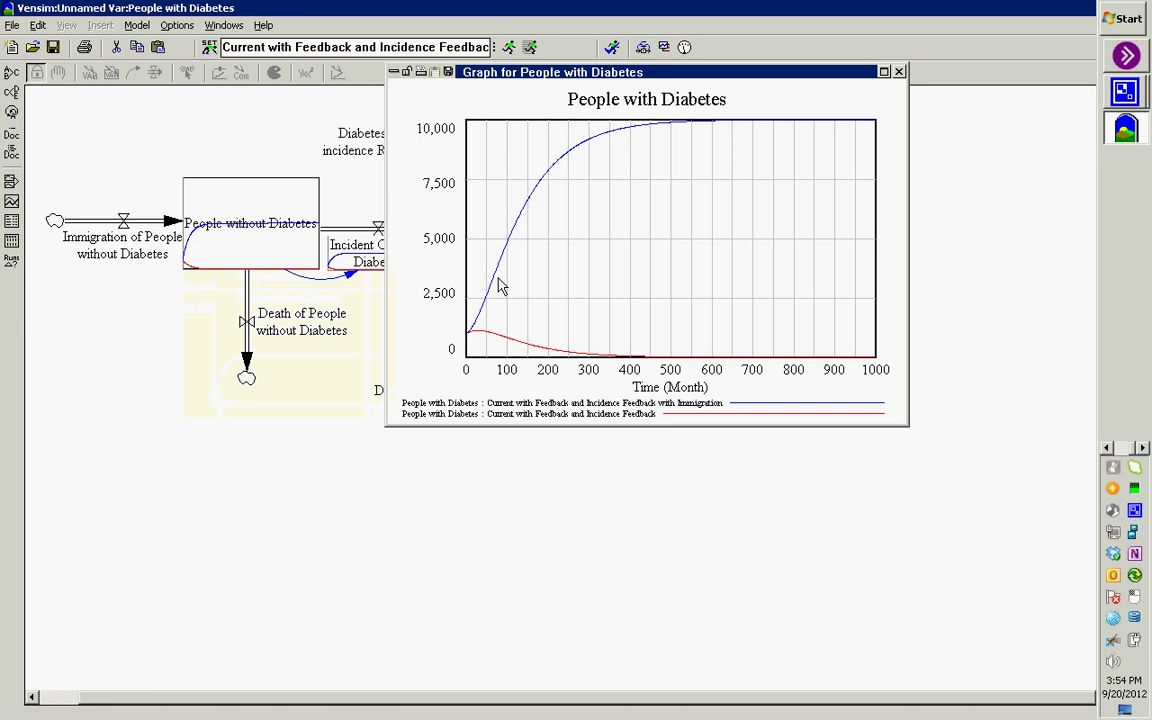
left_click(899, 71)
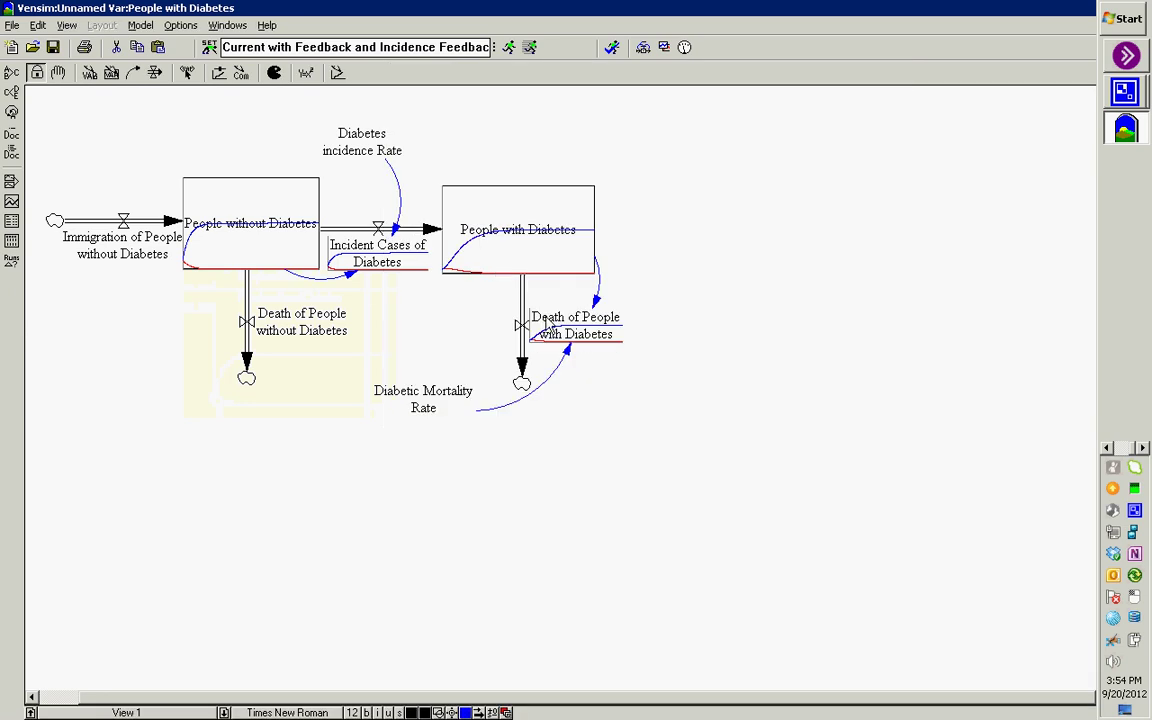
mouse_move(470, 262)
mouse_move(381, 255)
mouse_move(450, 211)
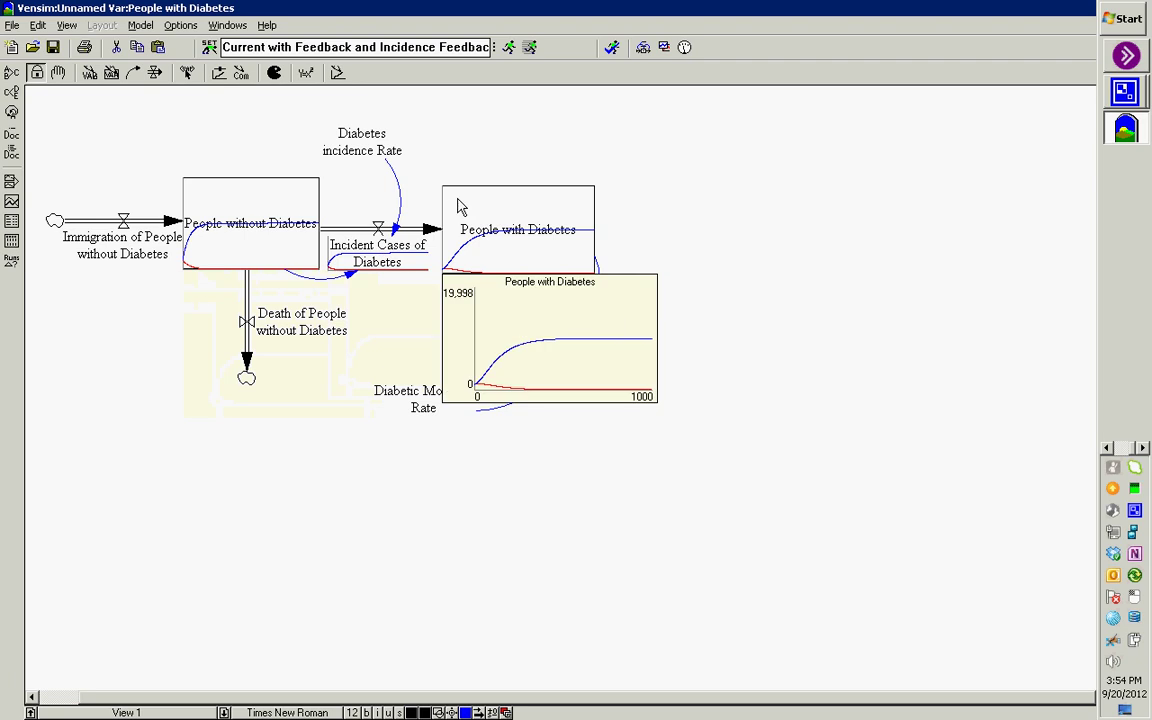
left_click(459, 207)
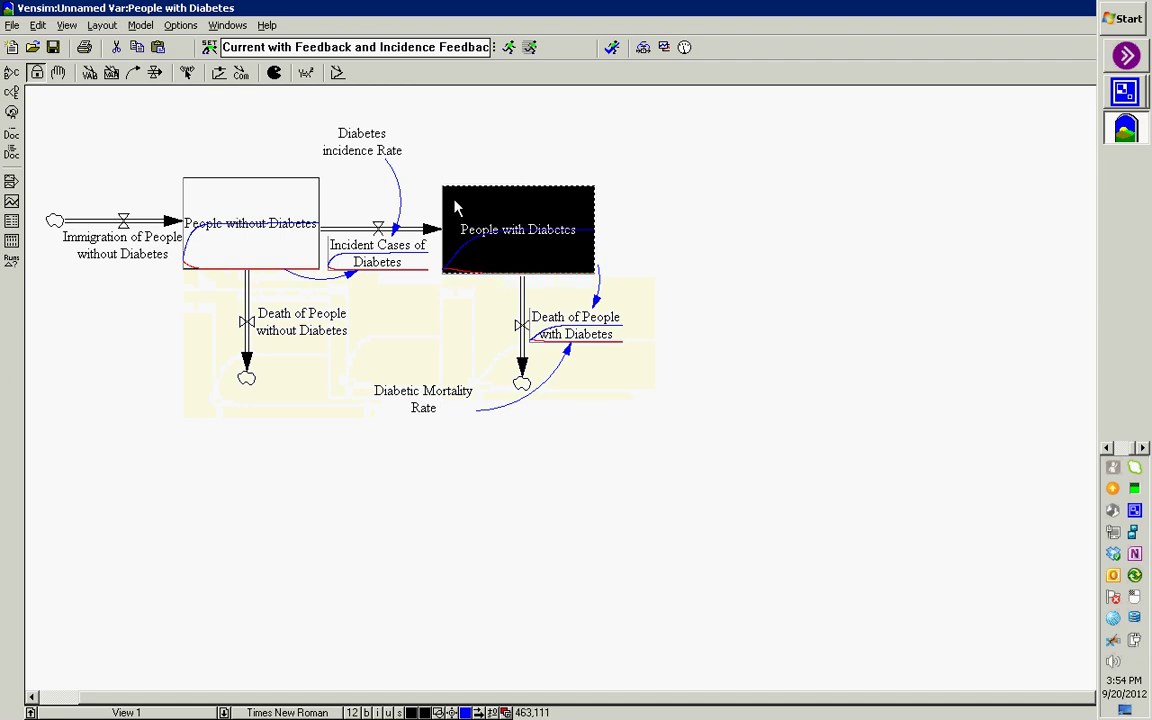
left_click(11, 201)
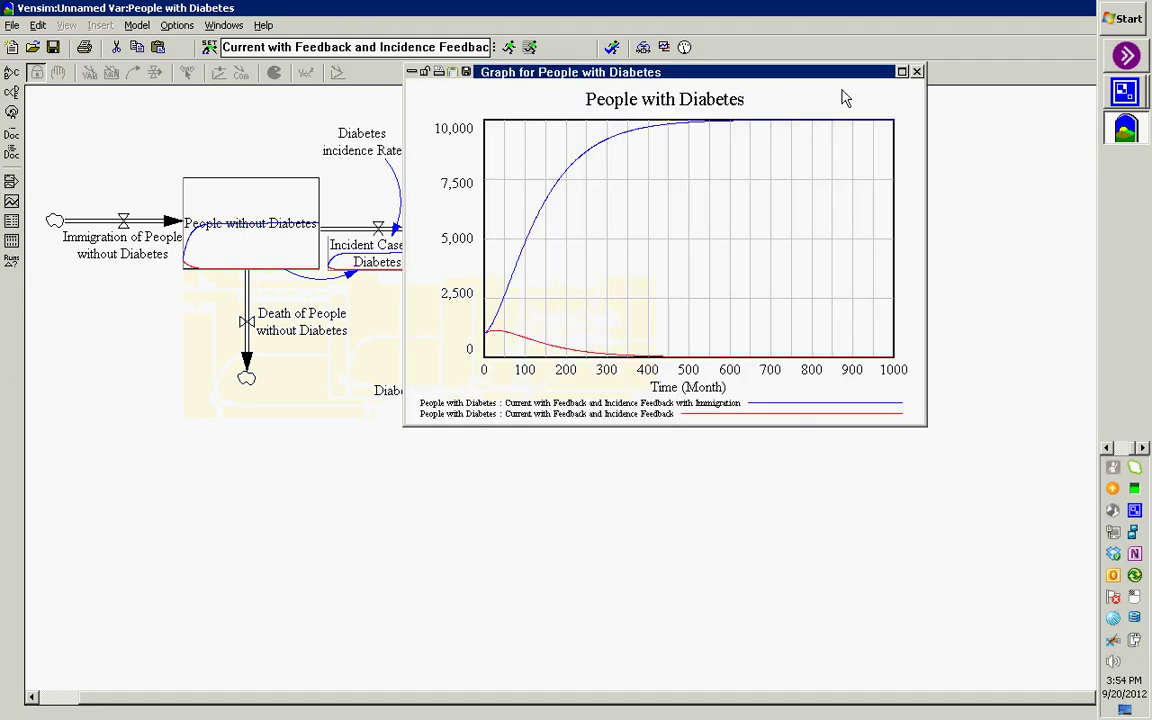
left_click(916, 72)
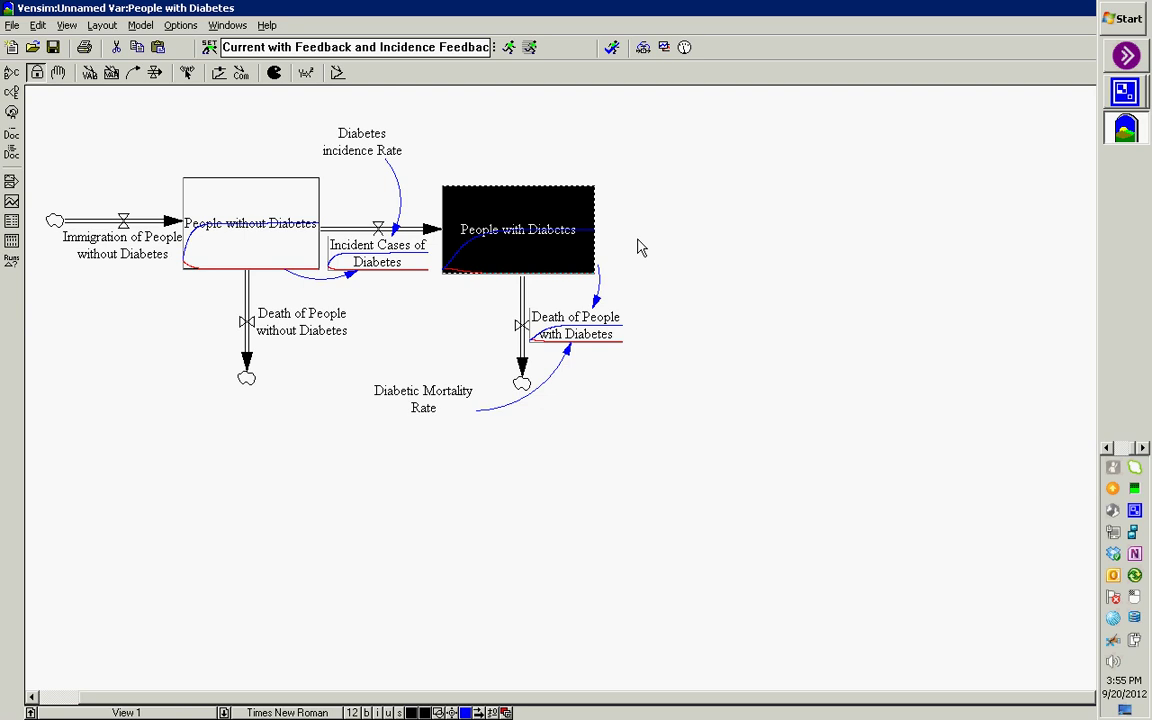
Graph Incident Cases of Diabetes to compare the runs with and without immigration
left_click(338, 250)
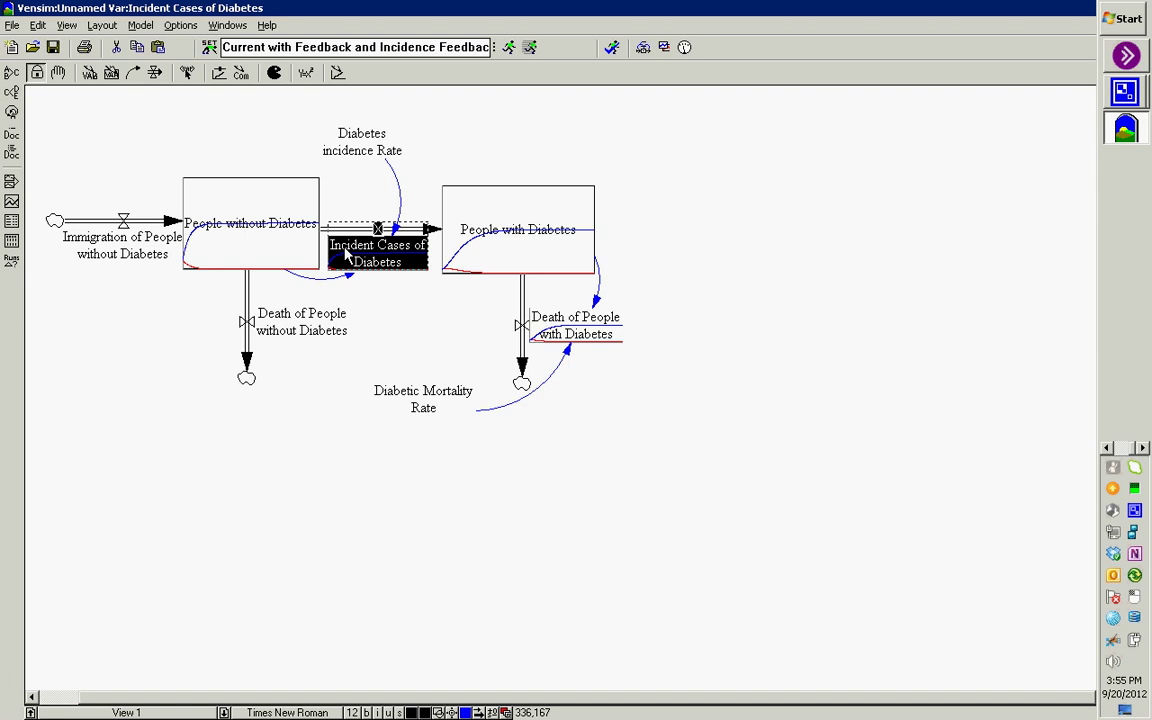
left_click(218, 243)
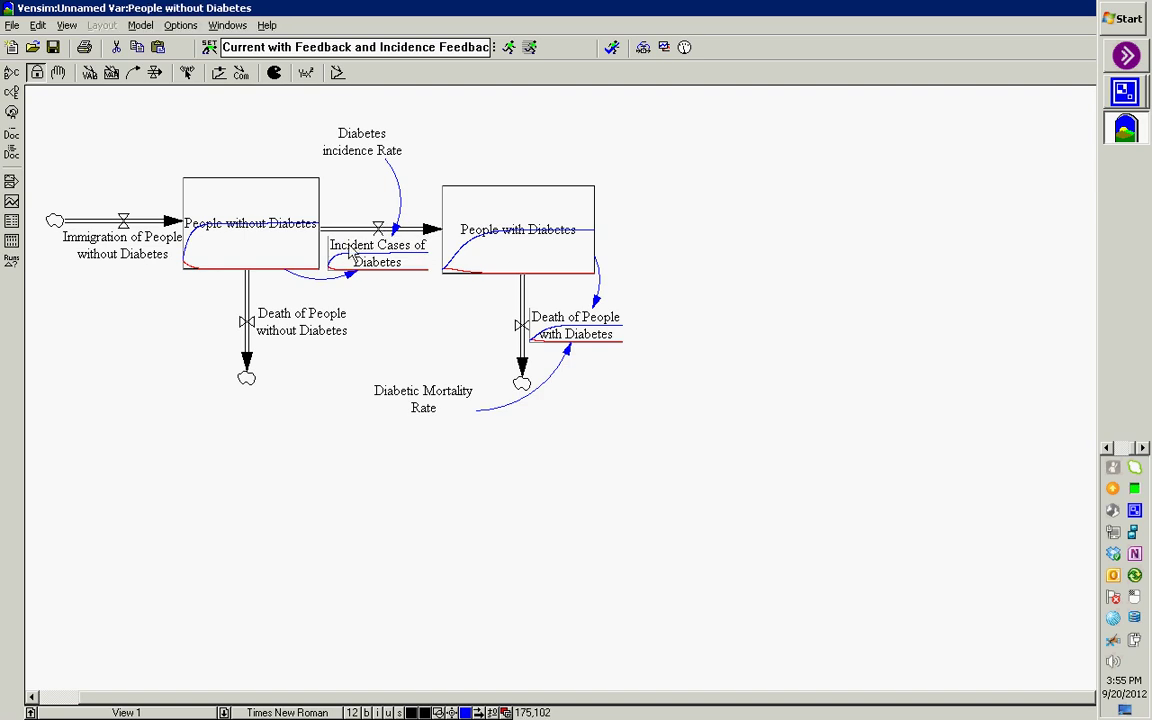
left_click(221, 249)
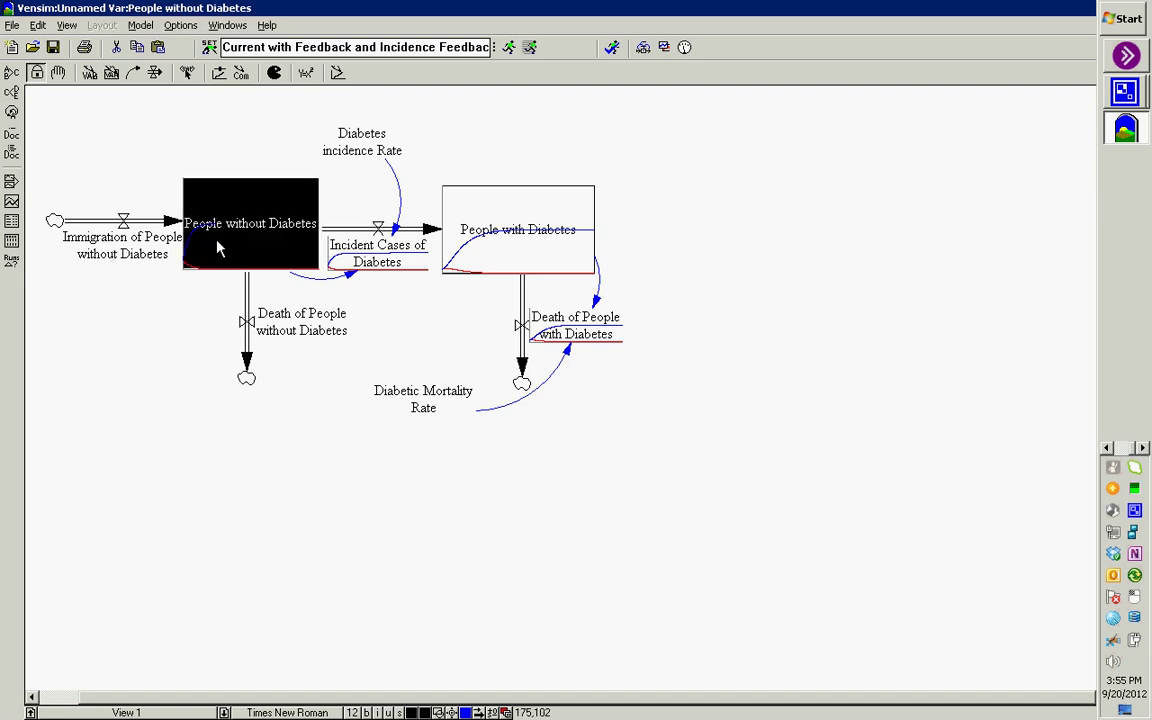
left_click(172, 245)
left_click(372, 252)
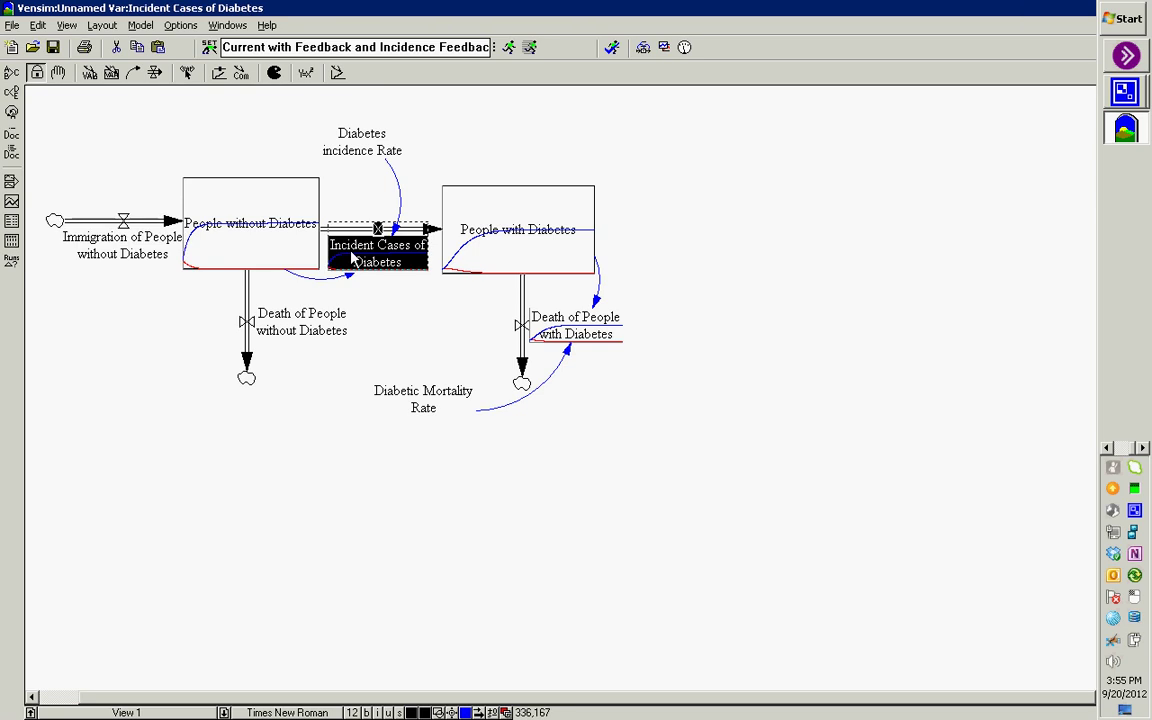
left_click(12, 202)
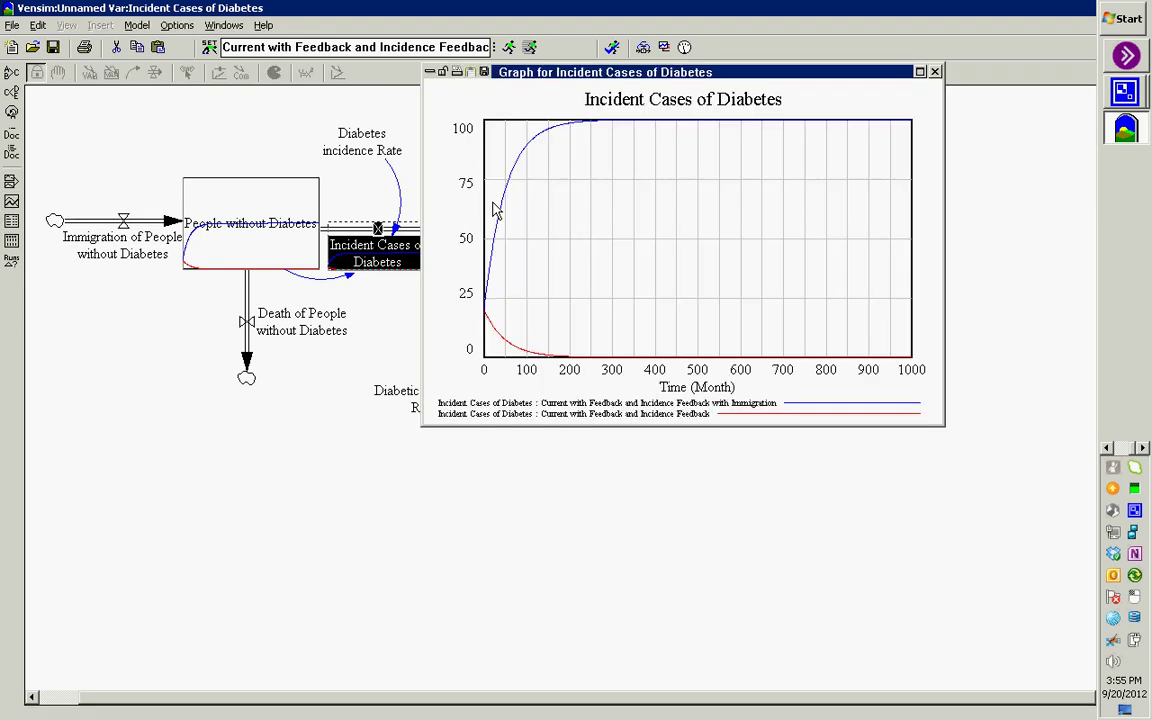
left_click(935, 72)
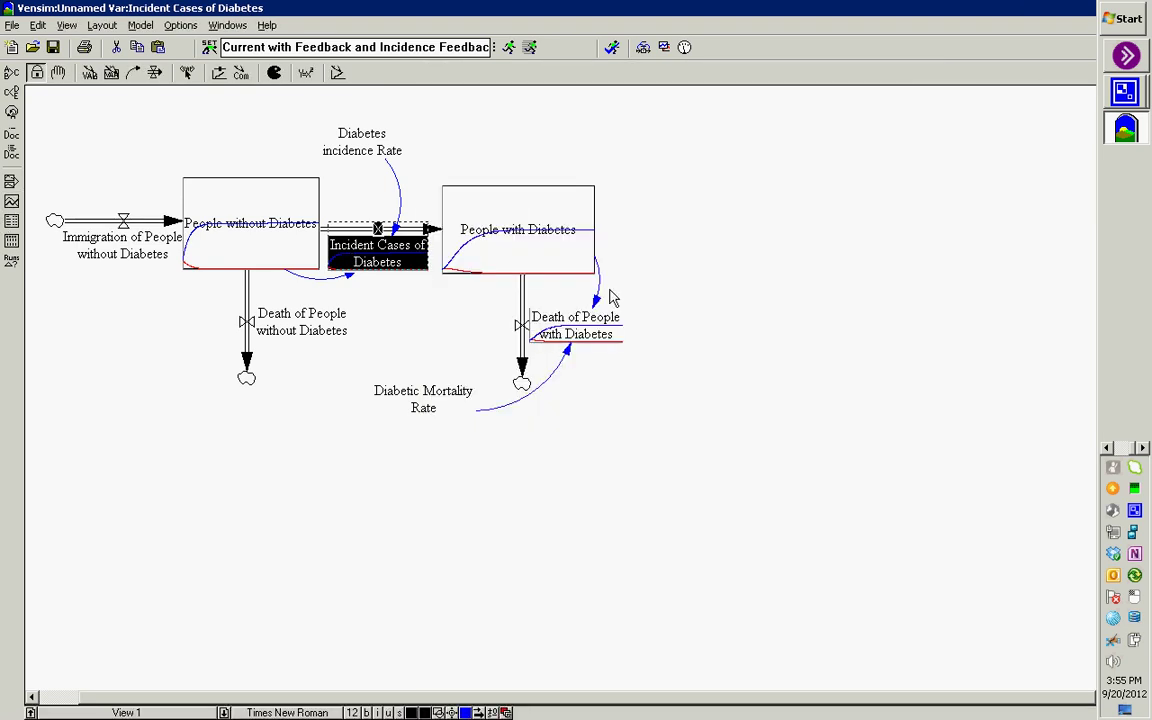
Graph Death of People with Diabetes for both runs and examine its preview graph on the diagram
left_click(519, 245)
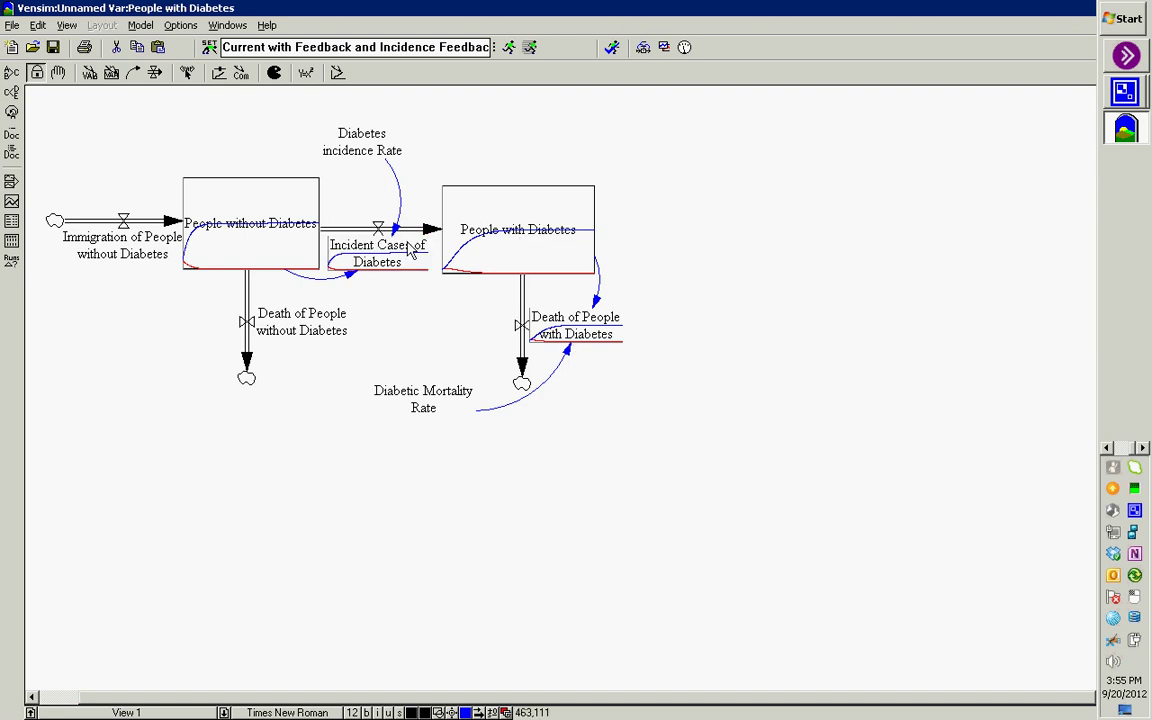
left_click(576, 330)
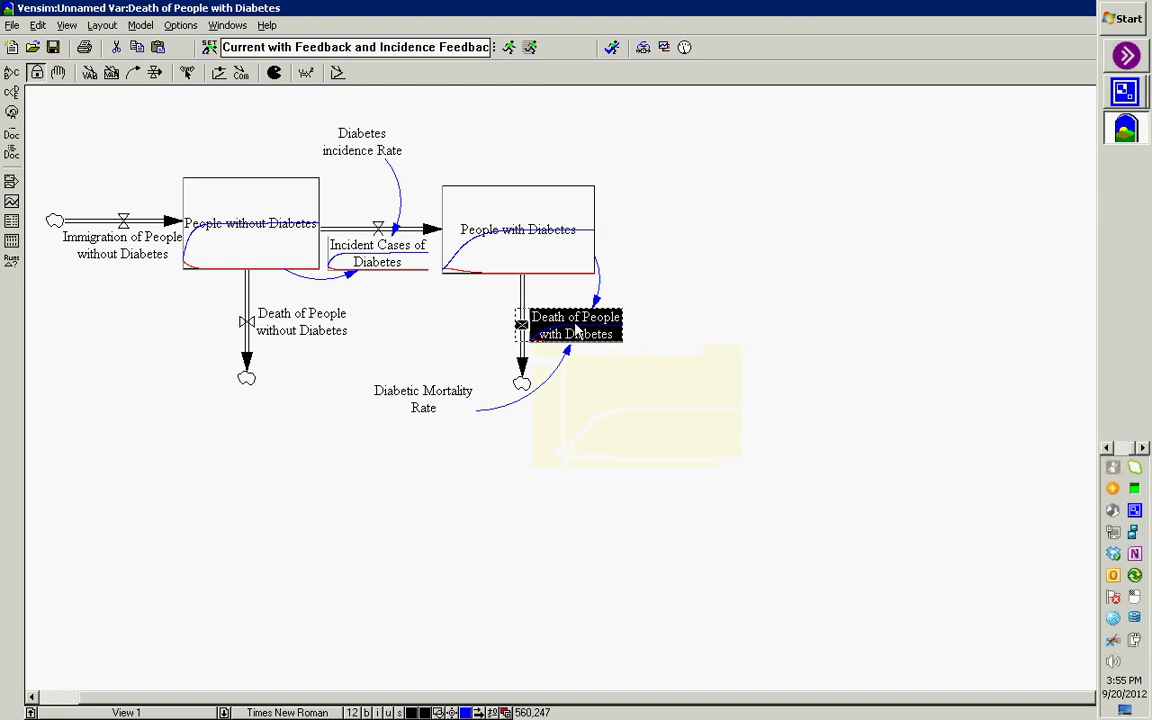
left_click(12, 202)
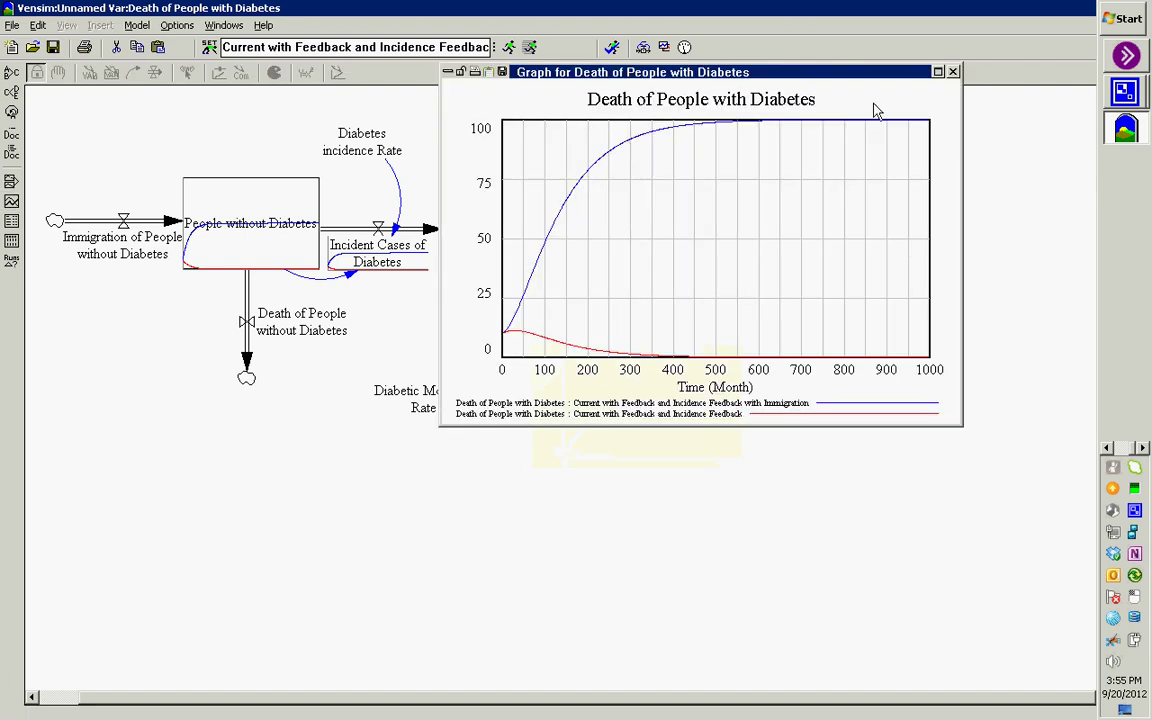
left_click(953, 71)
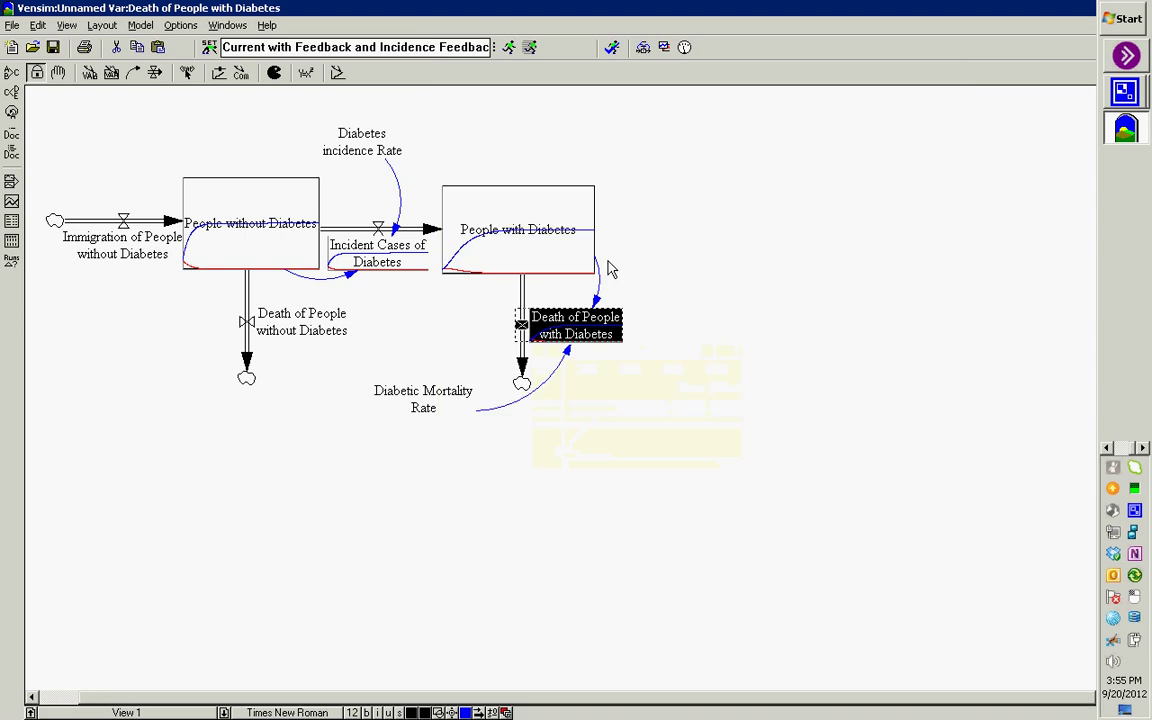
mouse_move(515, 262)
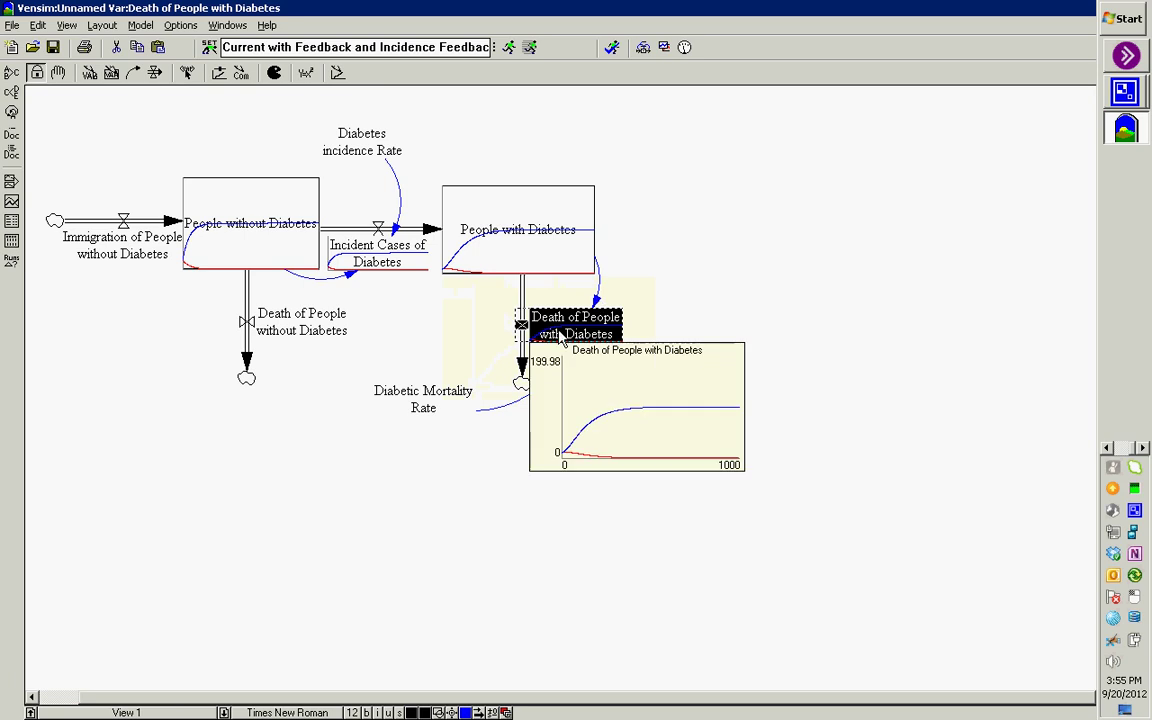
Re-enter 0.01 as the equation of the Diabetic Mortality Rate
left_click(308, 74)
left_click(463, 400)
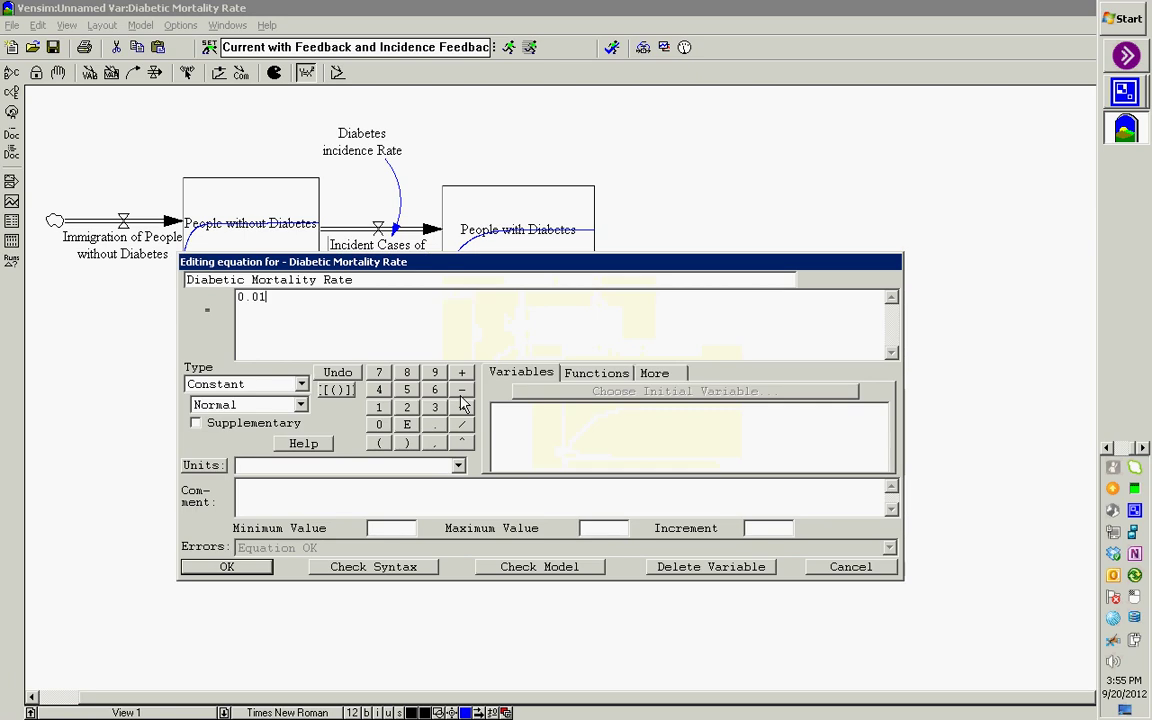
key("BackSpace")
type("1")
key("Return")
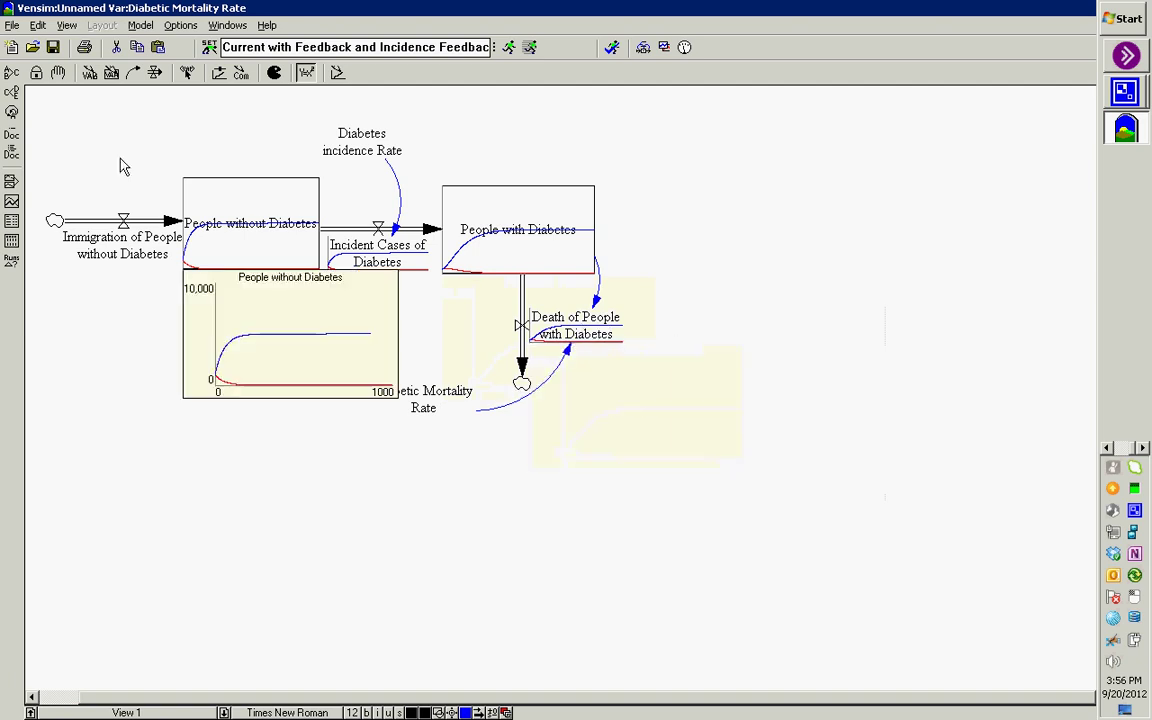
Start an interactive SyntheSim simulation of the model, overwriting the existing immigration dataset
left_click(58, 72)
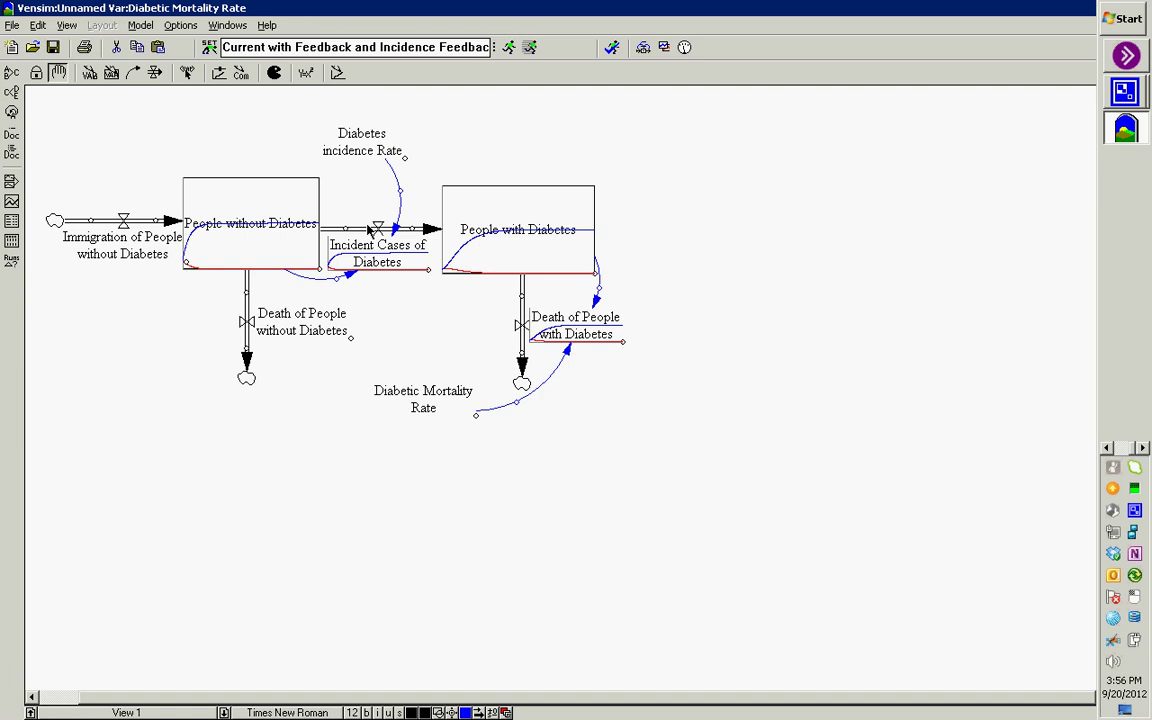
left_click(530, 47)
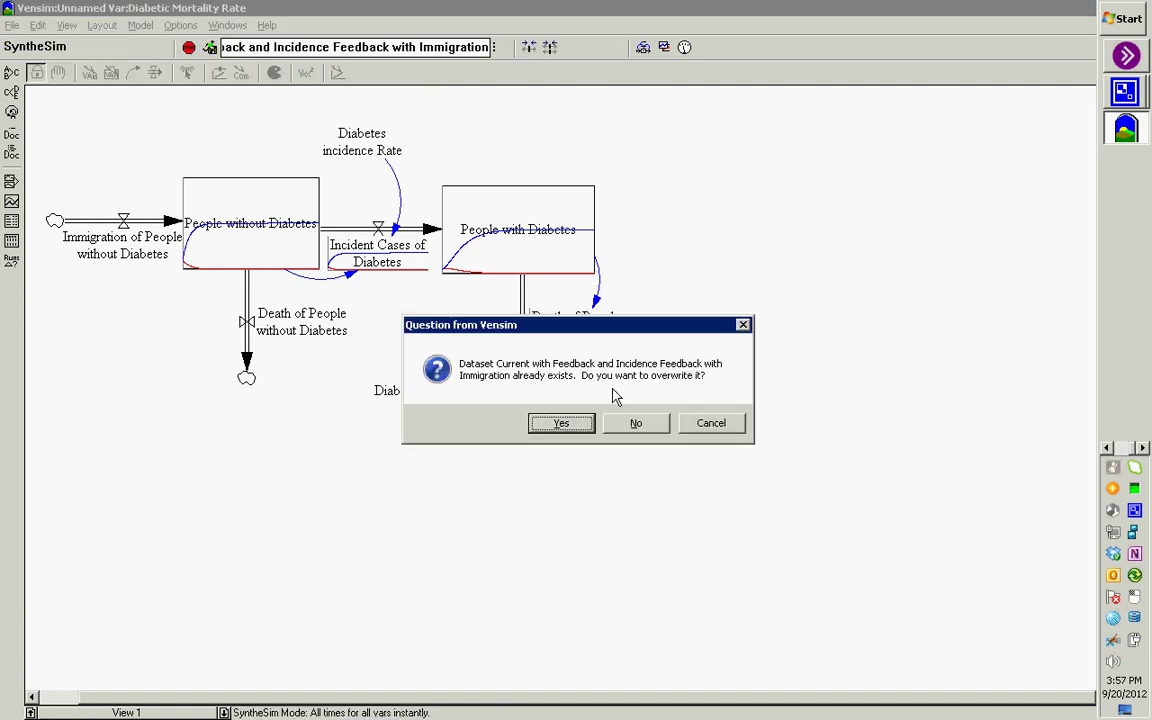
left_click(568, 428)
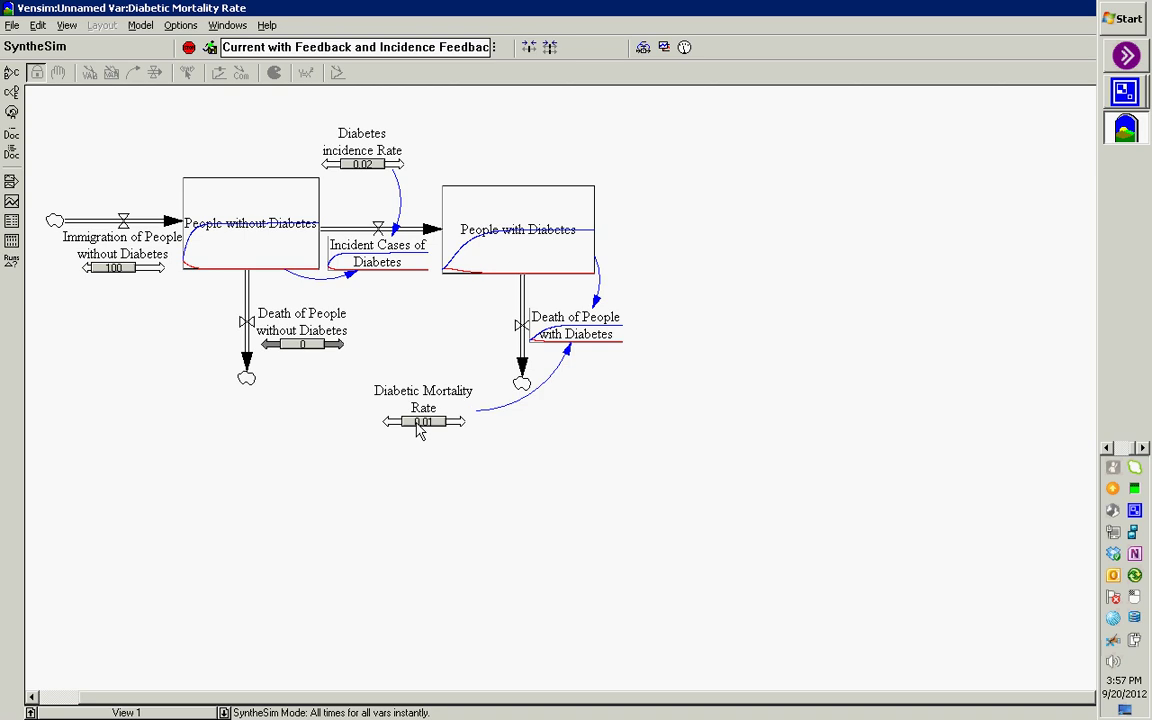
Vary the SyntheSim constants: Diabetic Mortality Rate 0.25, Immigration of People without Diabetes 127.5, and finally Diabetic Mortality Rate 0.7
left_click_drag(424, 428, 433, 429)
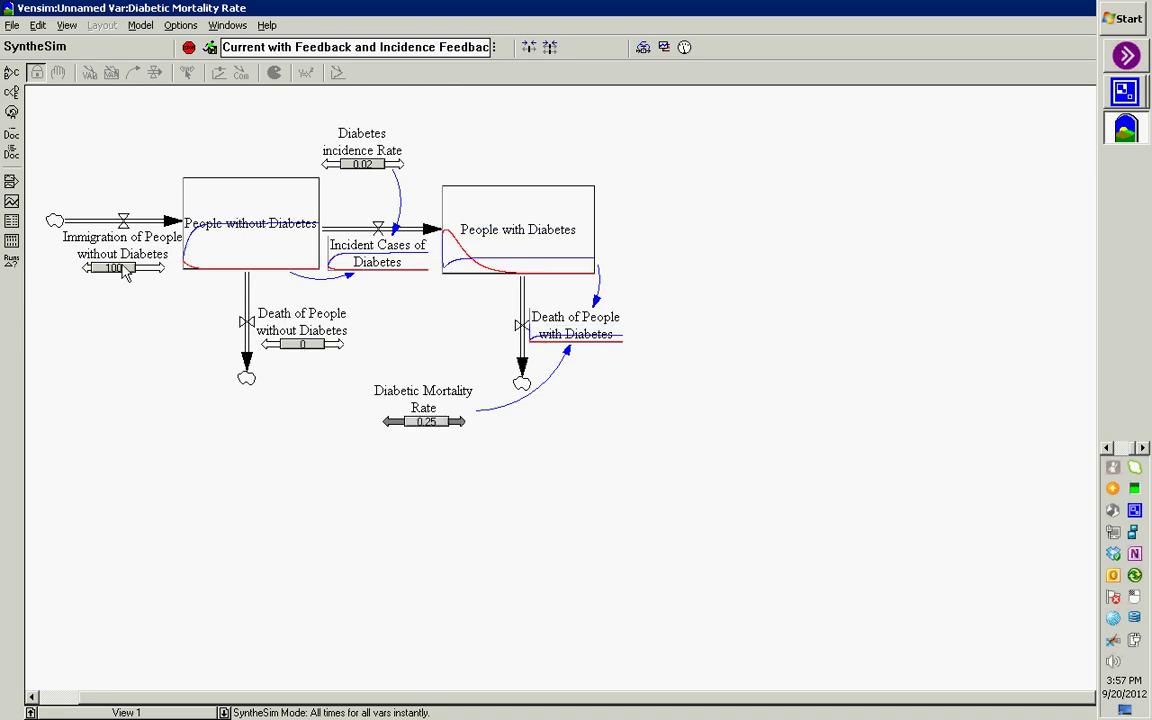
left_click_drag(123, 274, 101, 285)
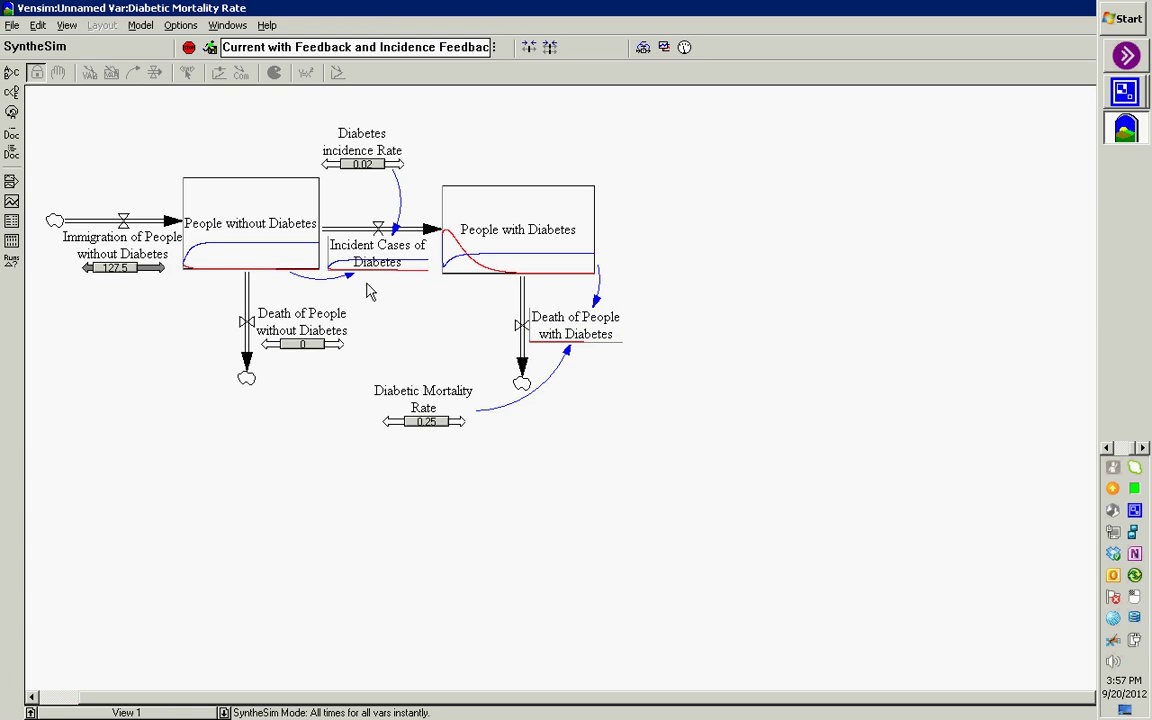
left_click_drag(427, 424, 454, 428)
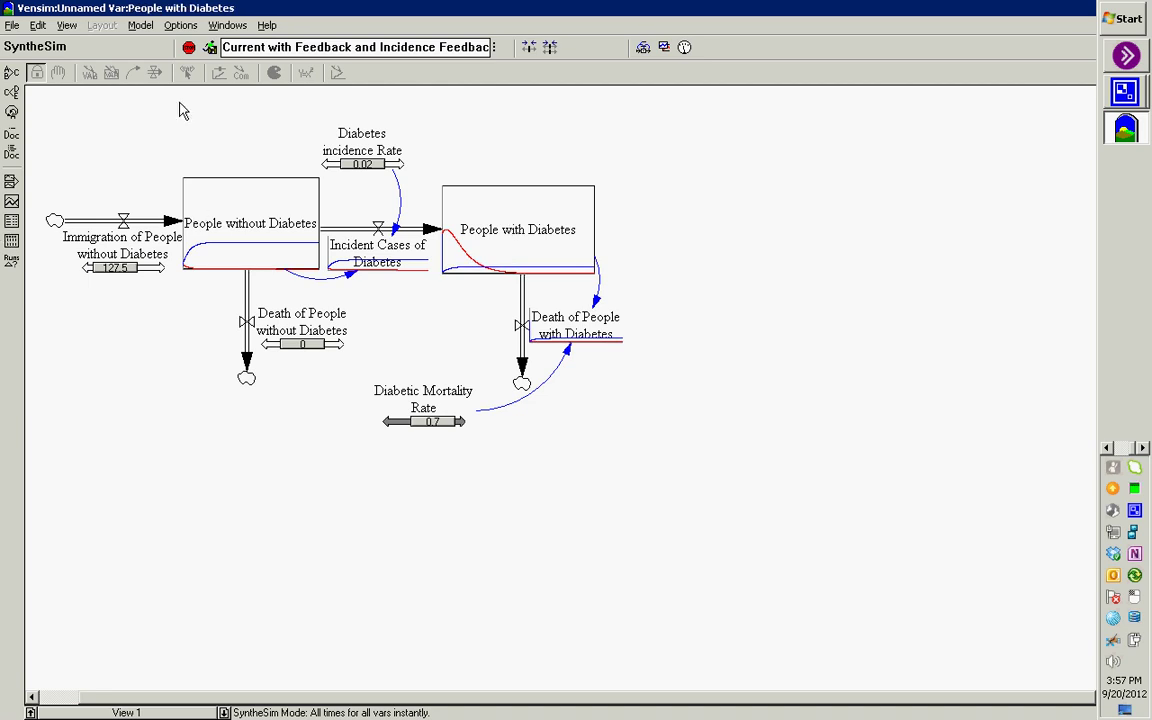
Stop SyntheSim and simulate the model again, overwriting the existing immigration dataset
left_click(187, 48)
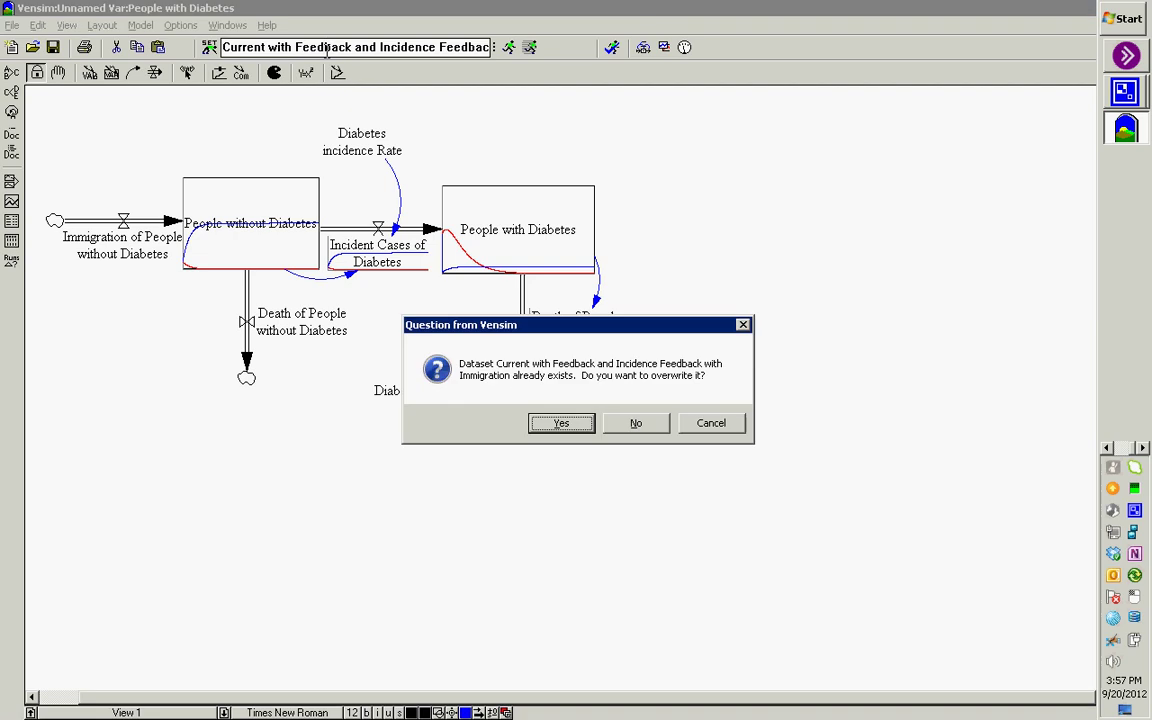
key("Return")
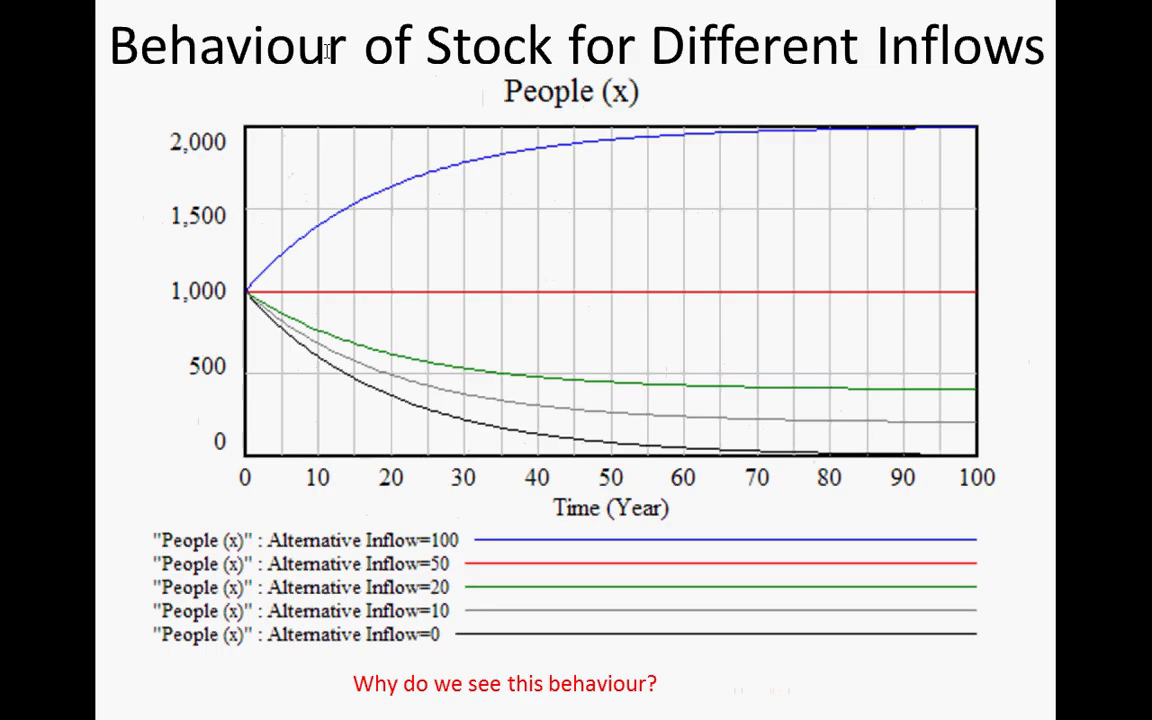
key("Page_Down")
key("Page_Down")
key("Page_Up")
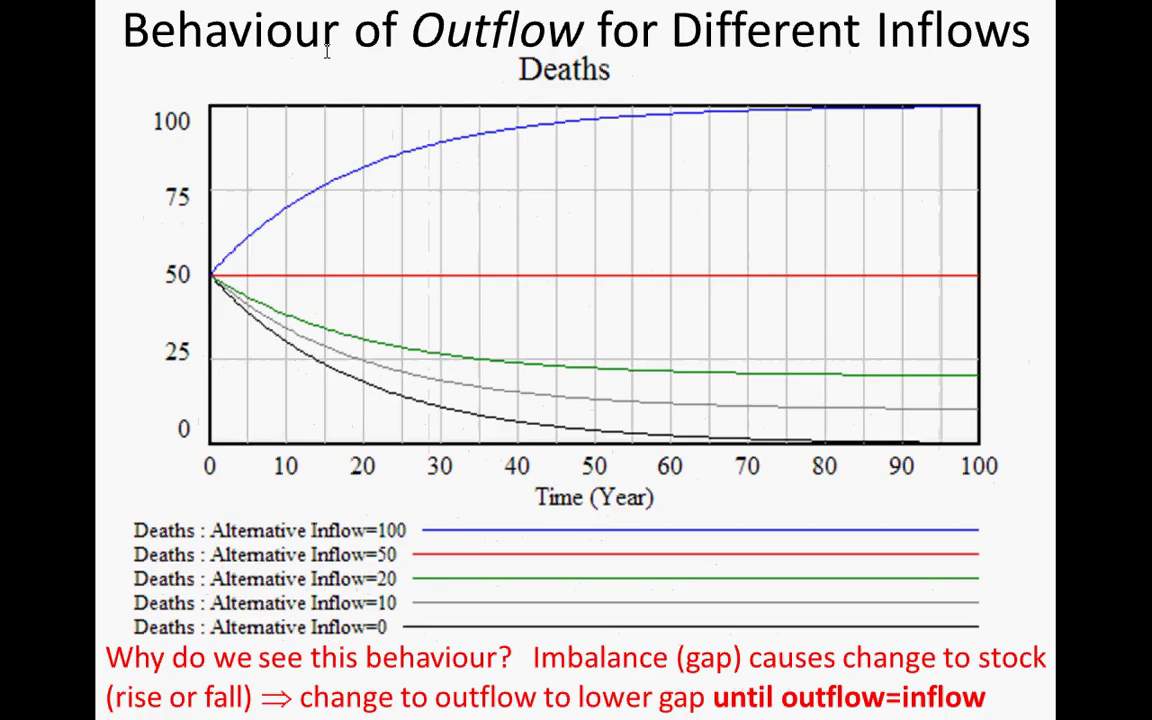
key("Page_Up")
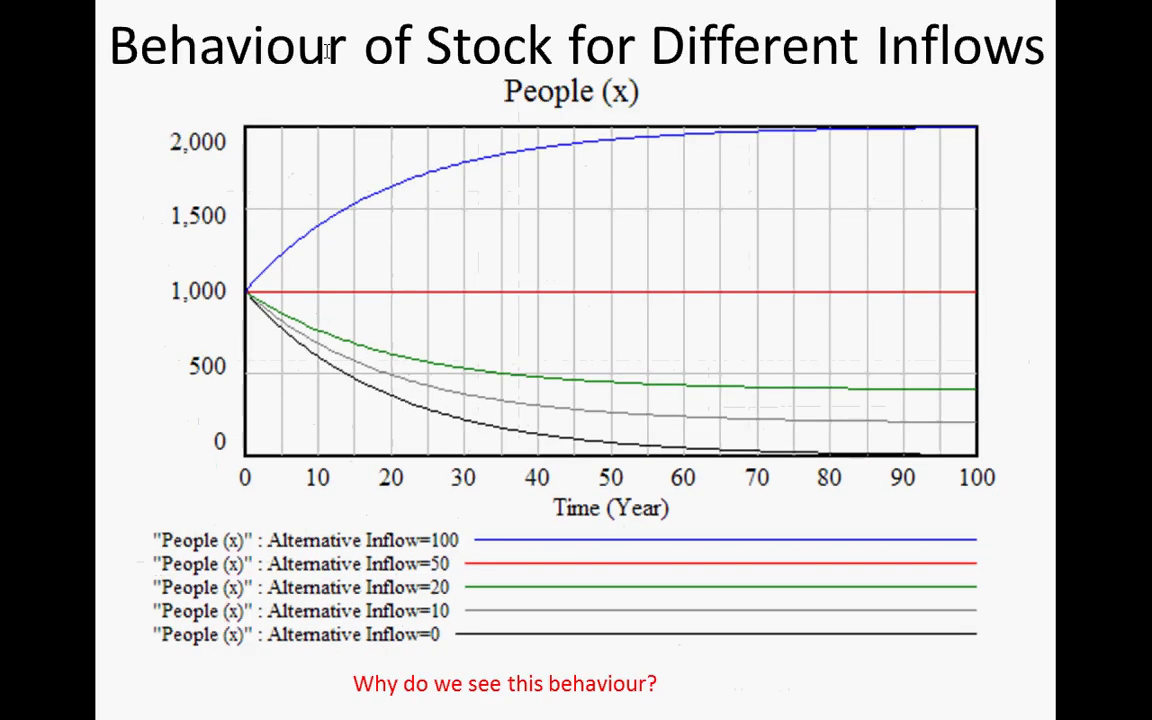
key("Page_Up")
key("Page_Up")
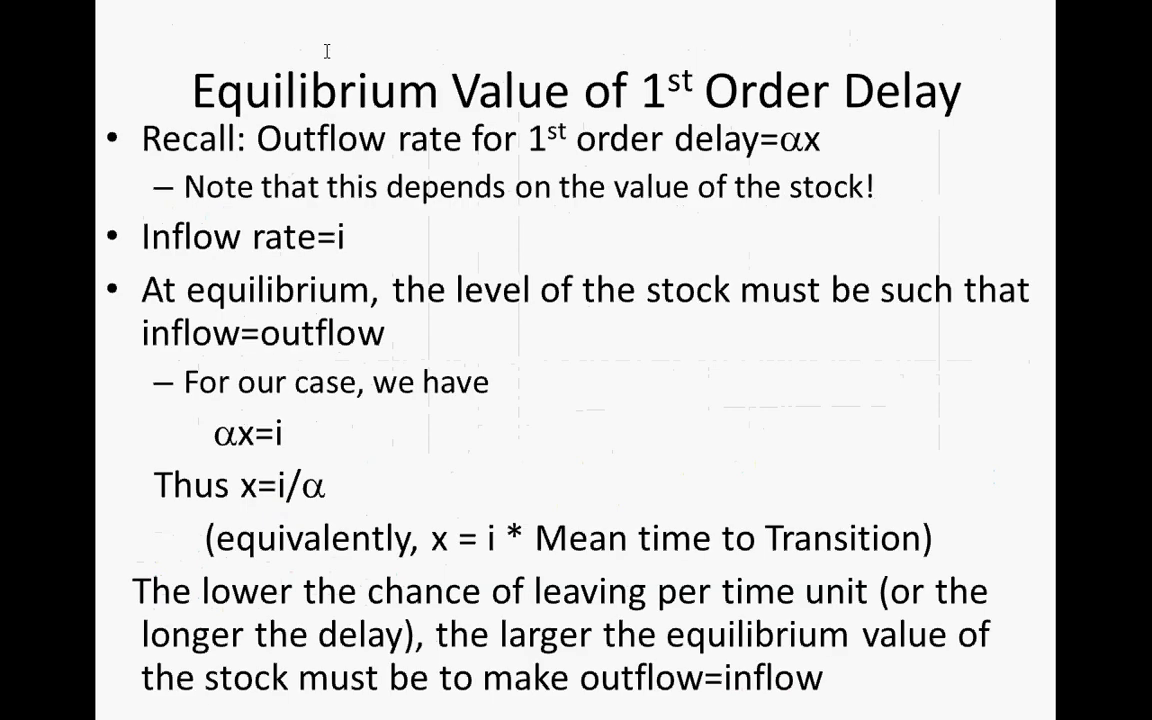